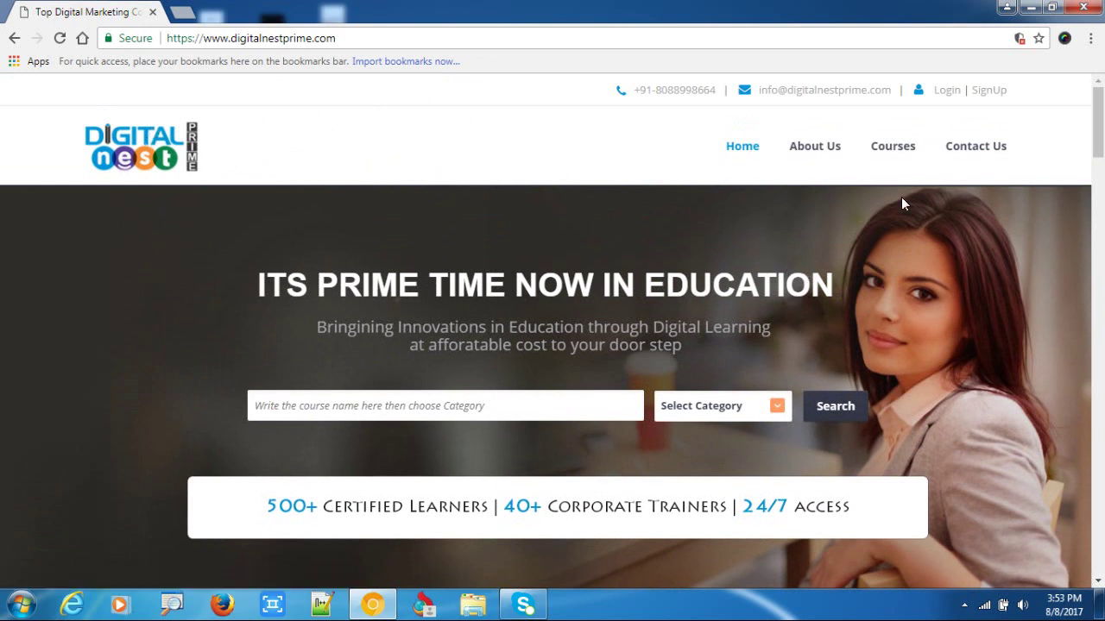
# Open the Digital Marketing courses page from the Courses menu.
pyautogui.moveTo(899, 151)
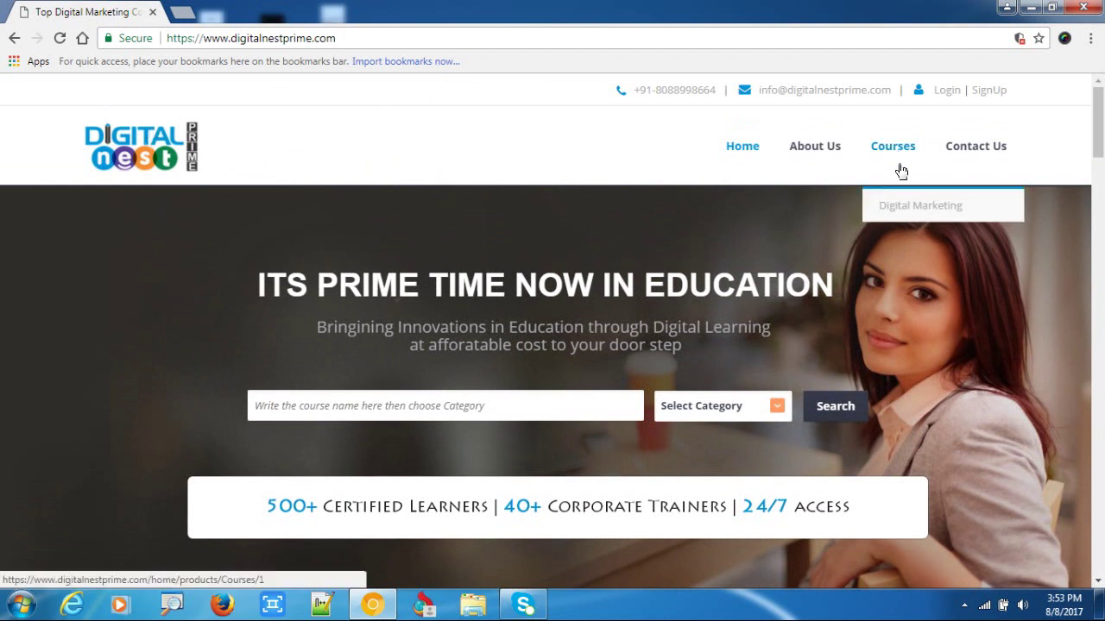
pyautogui.click(901, 212)
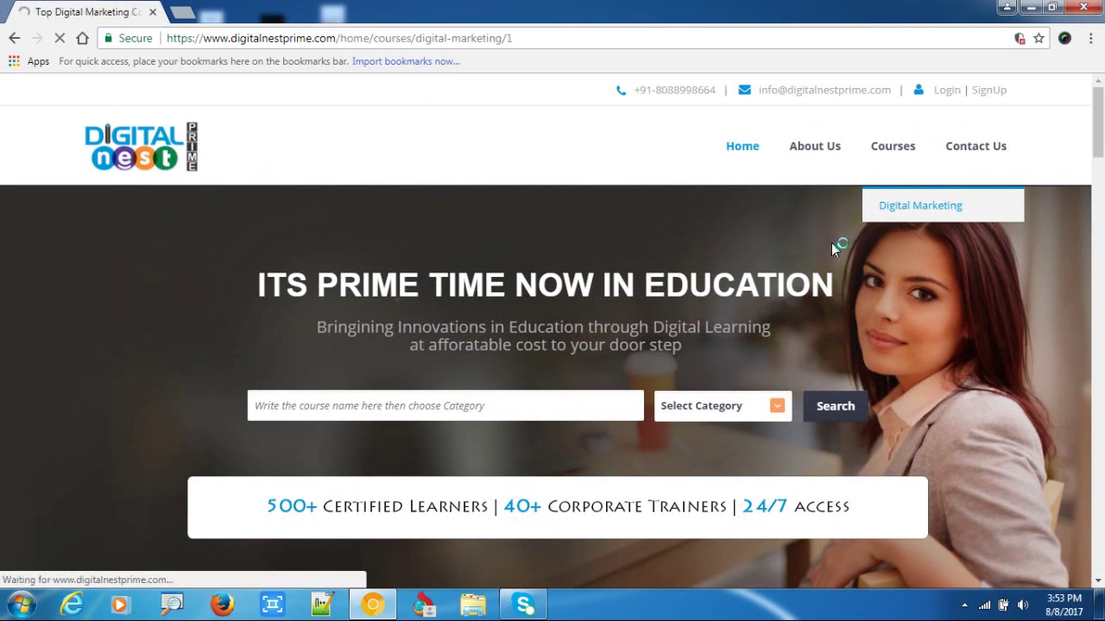
# Open the Advanced Digital Marketing course, review its details, and enrol at ₹25000.
pyautogui.scroll(-2, 495, 369)
pyautogui.scroll(1, 481, 380)
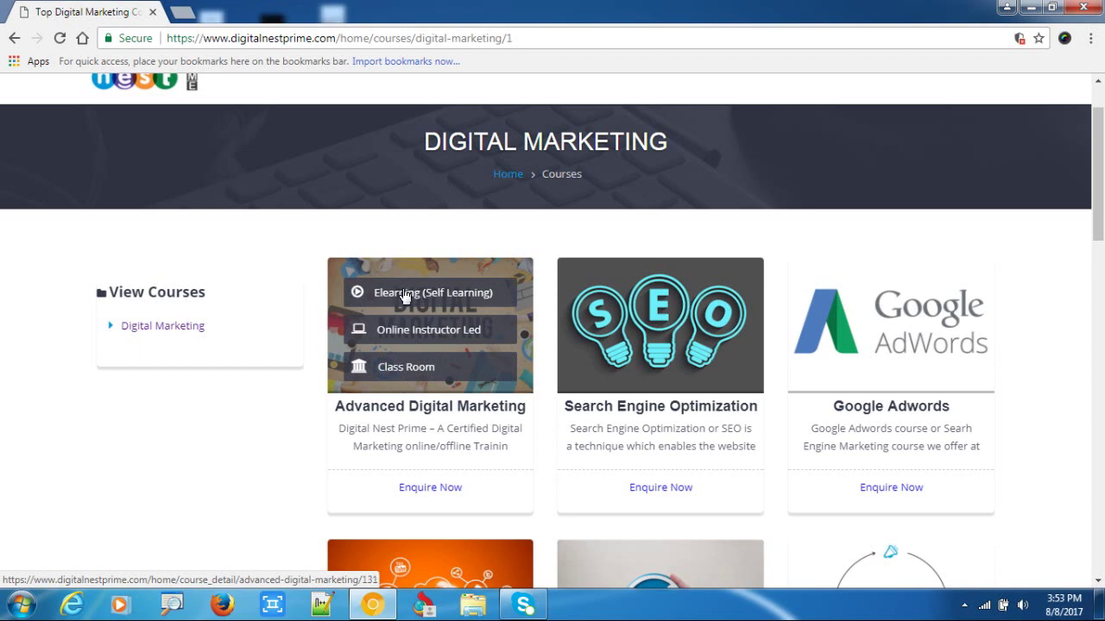
pyautogui.click(468, 301)
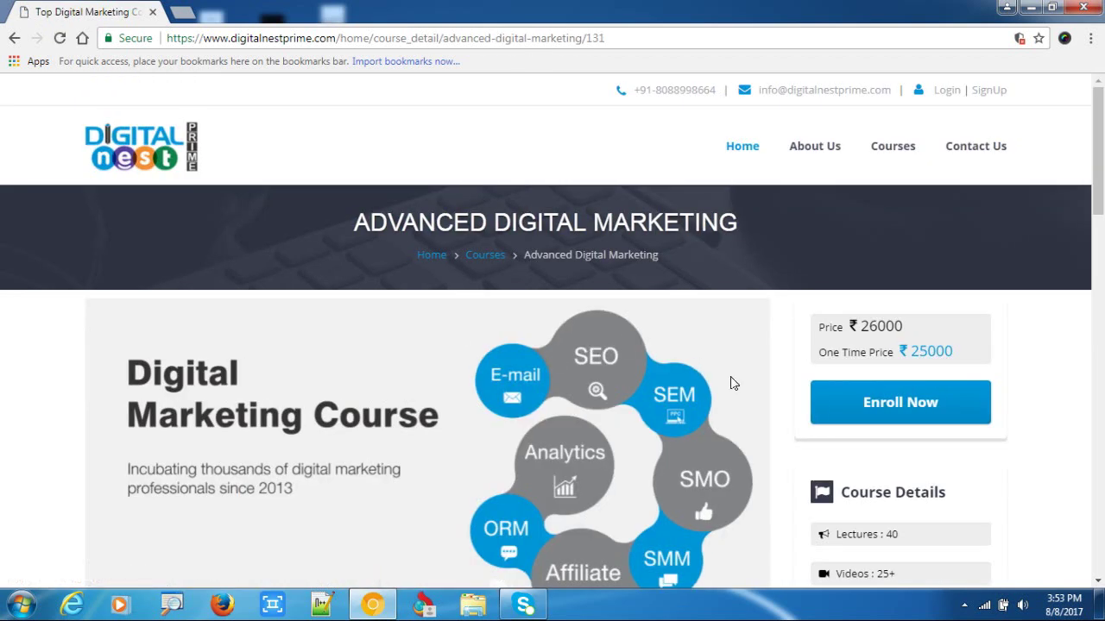
pyautogui.scroll(-2, 732, 383)
pyautogui.scroll(-2, 613, 419)
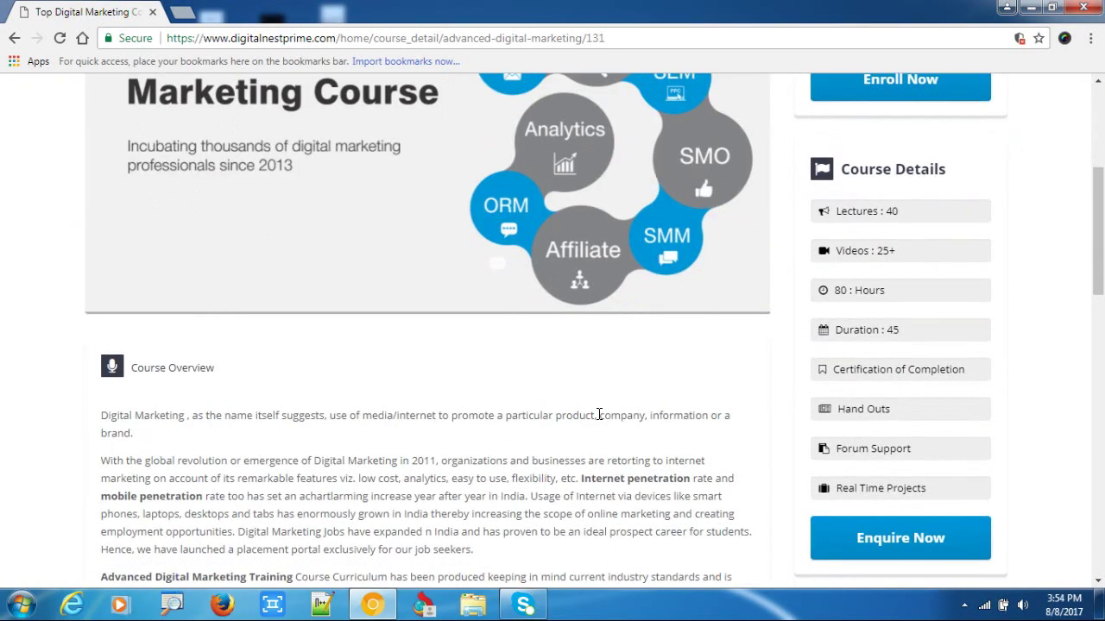
pyautogui.scroll(-8, 599, 419)
pyautogui.scroll(8, 604, 423)
pyautogui.scroll(4, 618, 429)
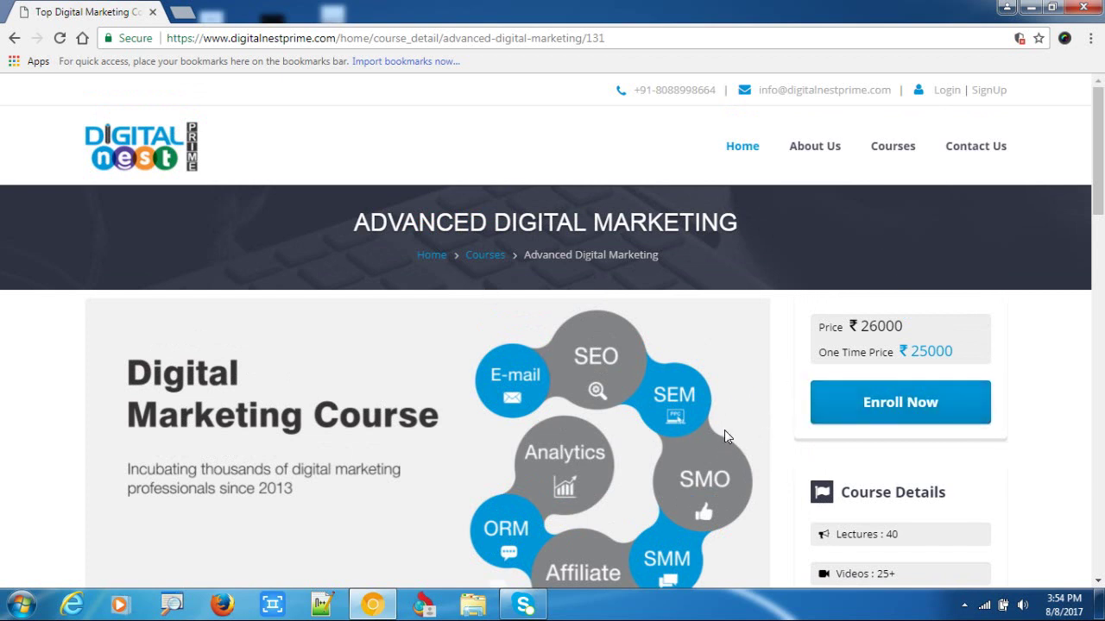
pyautogui.scroll(-1, 820, 388)
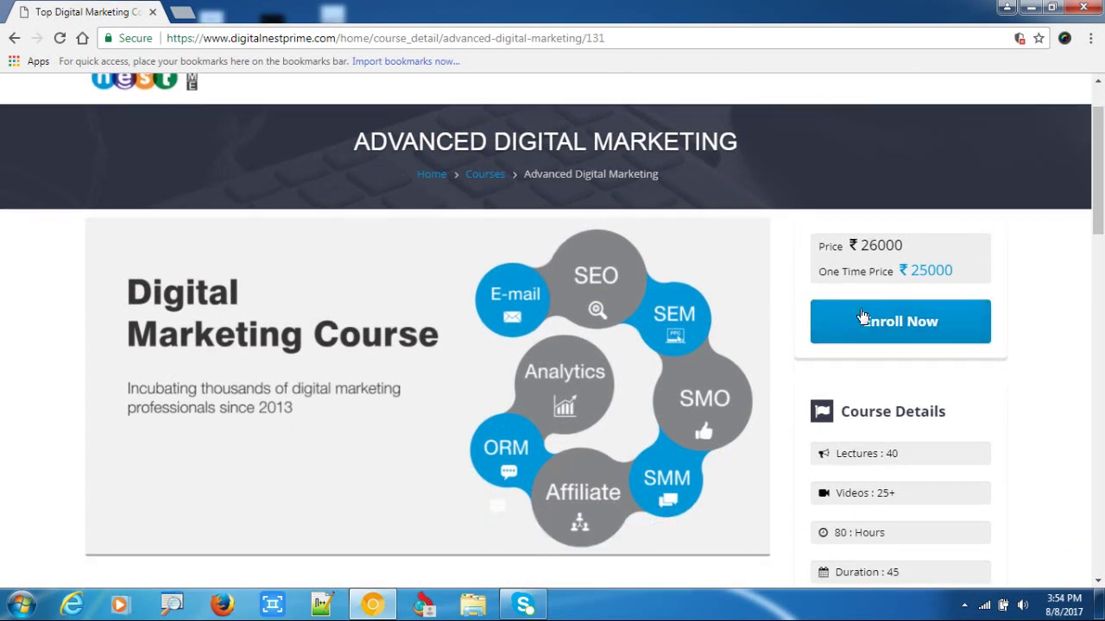
pyautogui.click(913, 326)
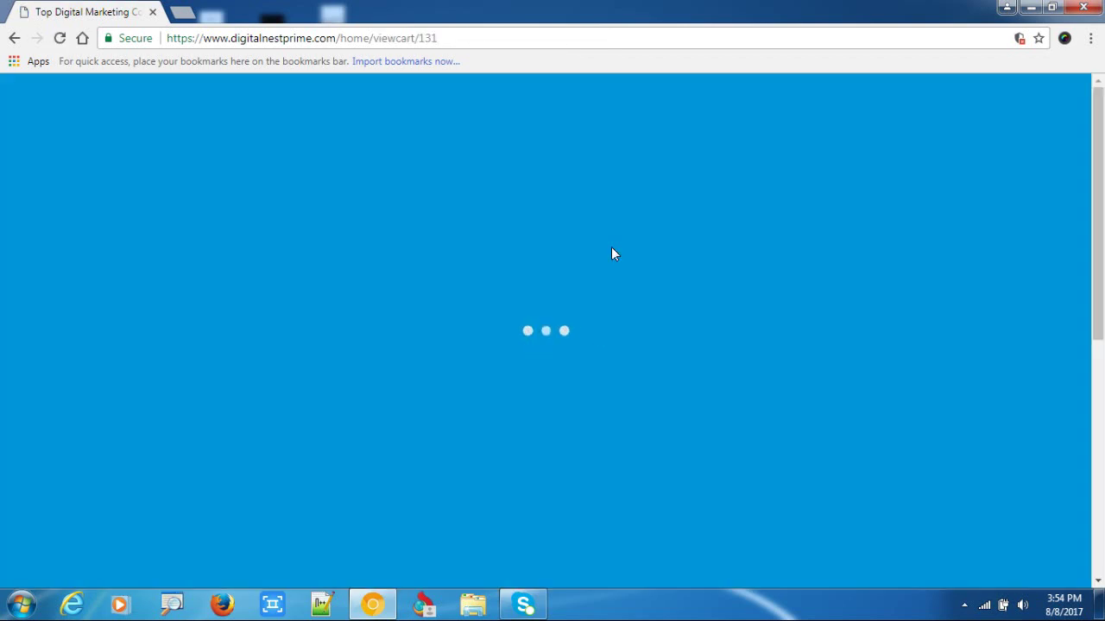
# Choose Pay online and apply a coupon, bringing the grand total from ₹25500 to ₹10.
pyautogui.scroll(-1, 681, 397)
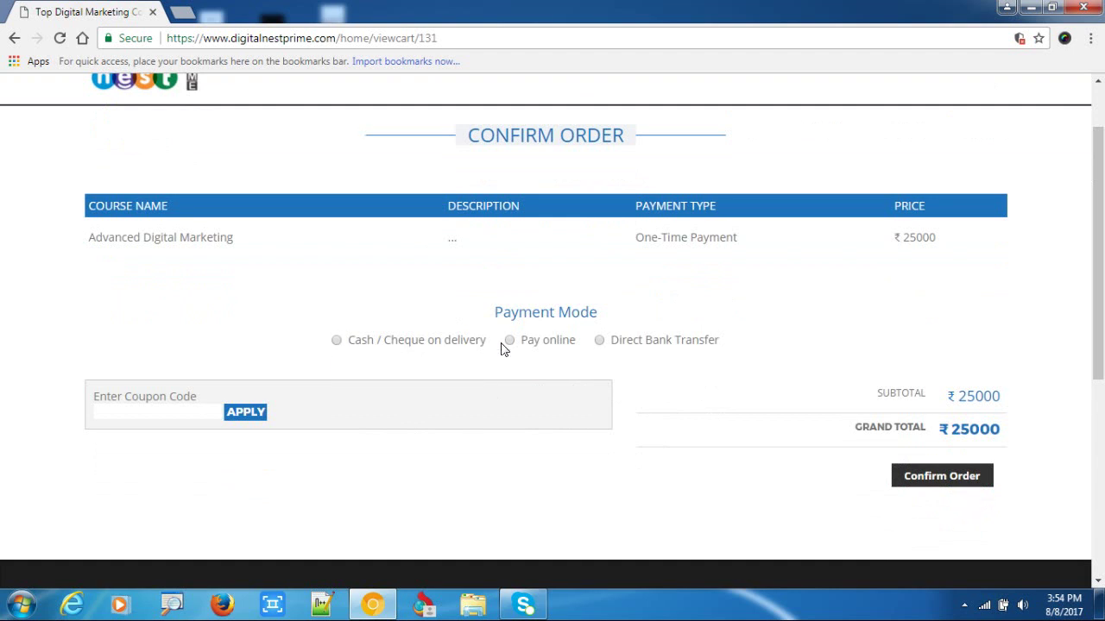
pyautogui.scroll(1, 525, 359)
pyautogui.click(511, 423)
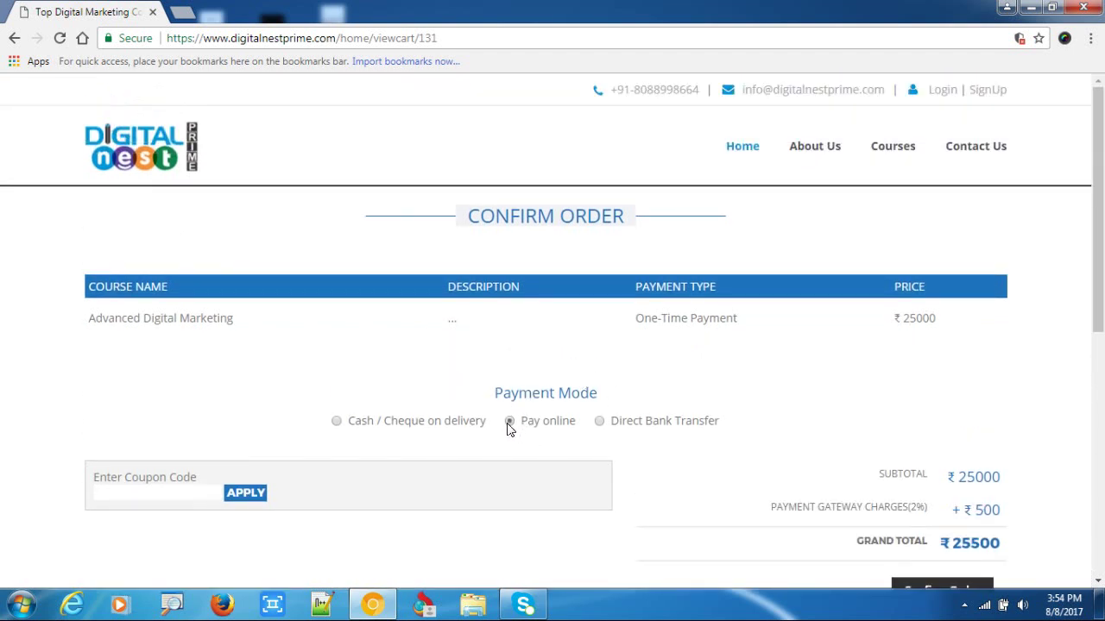
pyautogui.scroll(-2, 288, 475)
pyautogui.click(153, 330)
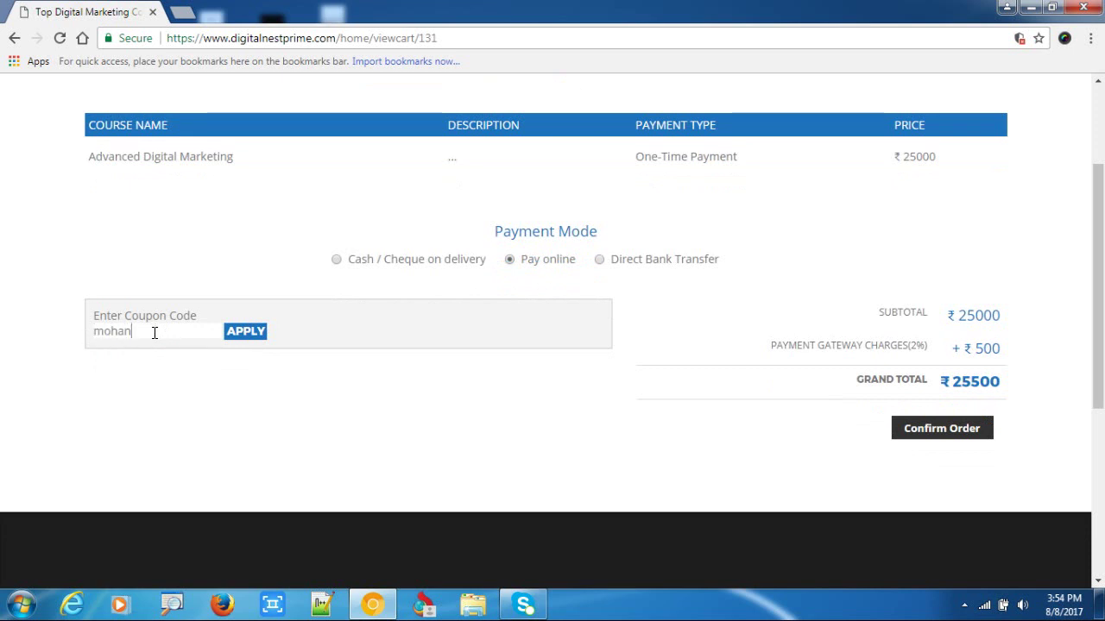
pyautogui.click(235, 339)
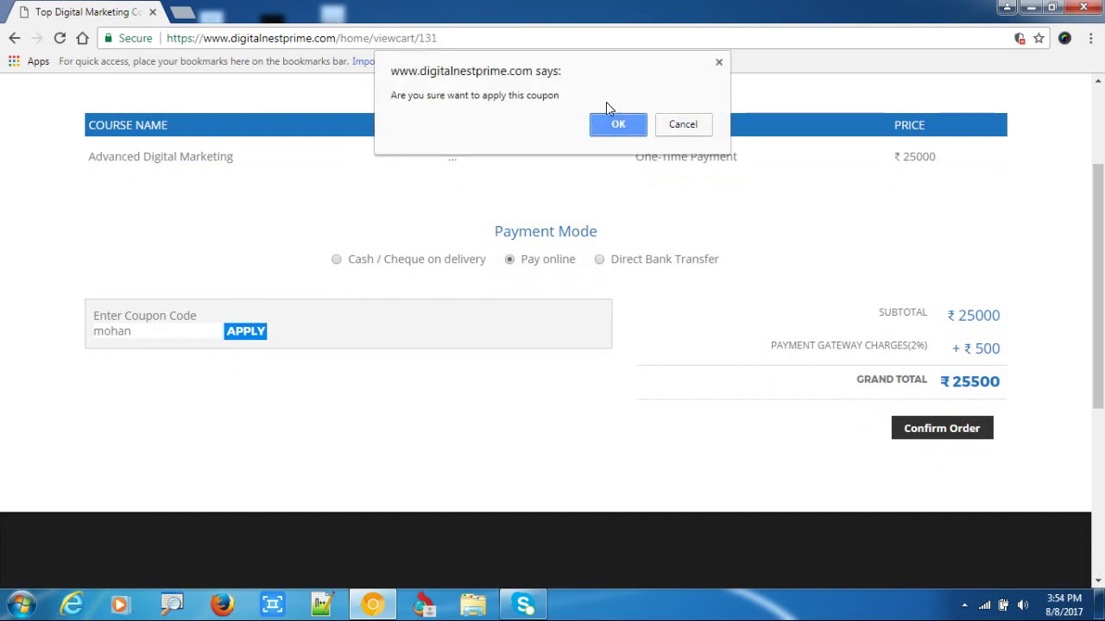
pyautogui.click(612, 124)
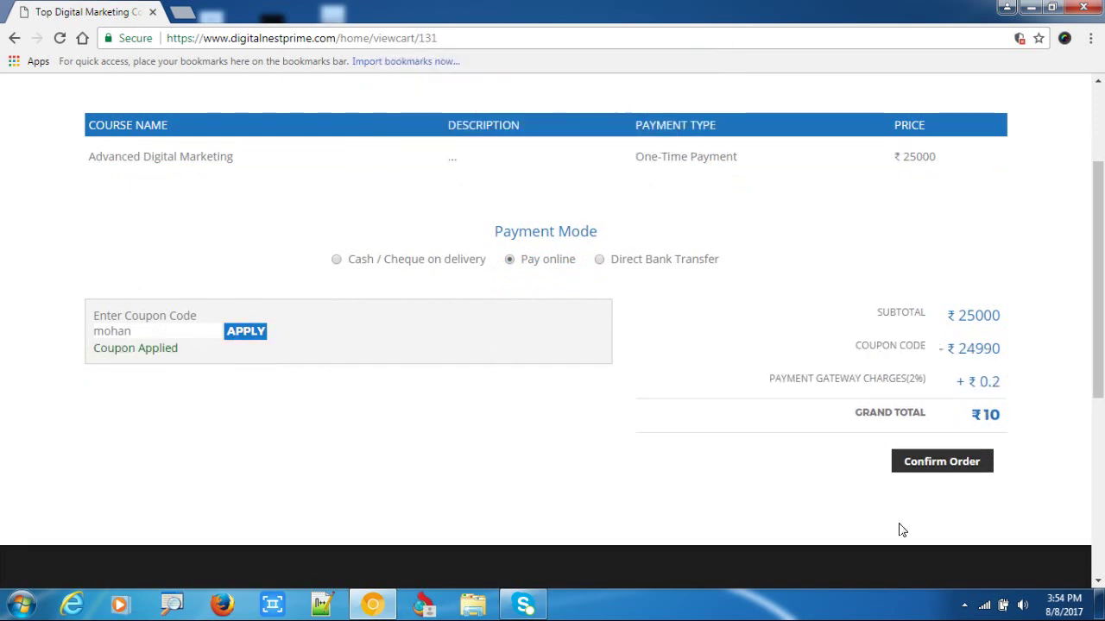
pyautogui.scroll(1, 889, 509)
pyautogui.scroll(-2, 879, 489)
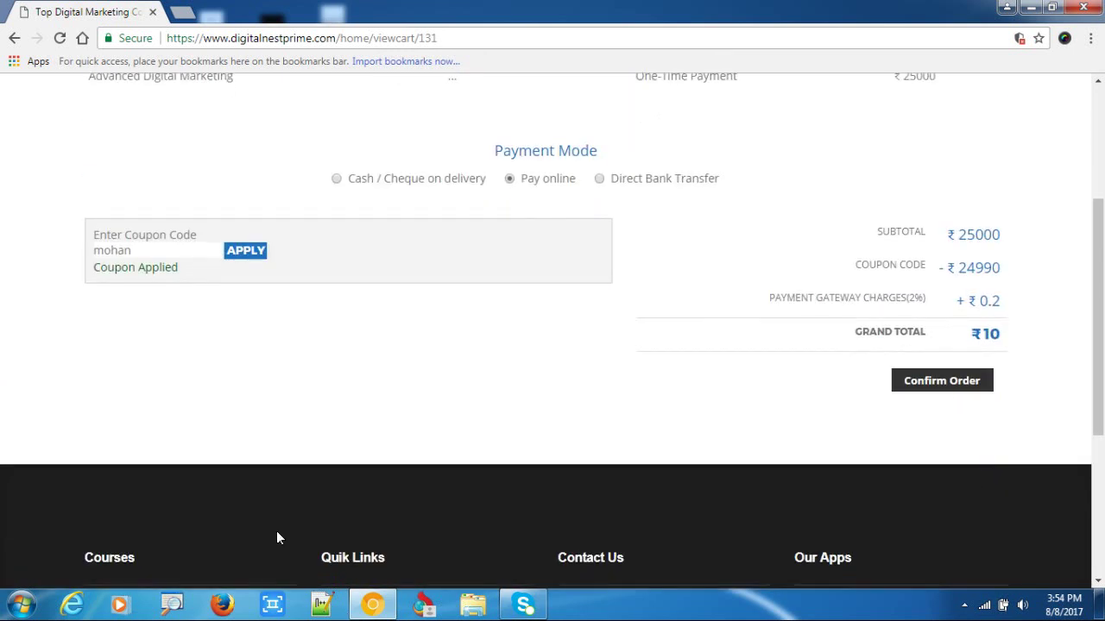
# Launch ZoomIt by searching 'zoomit' in the Start menu.
pyautogui.click(20, 604)
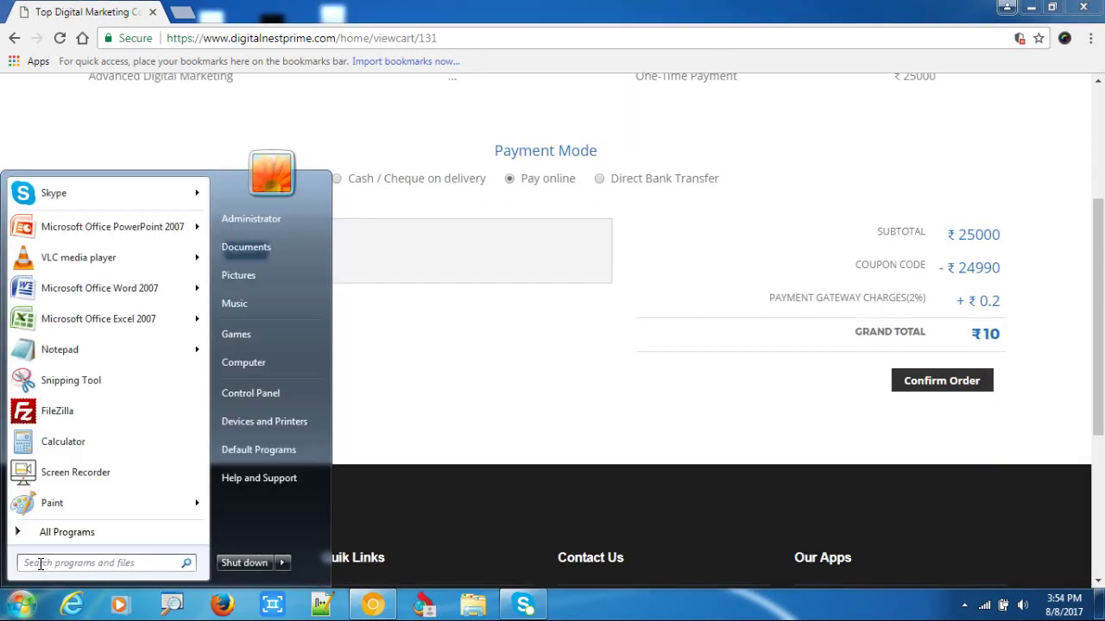
pyautogui.write('zoomit')
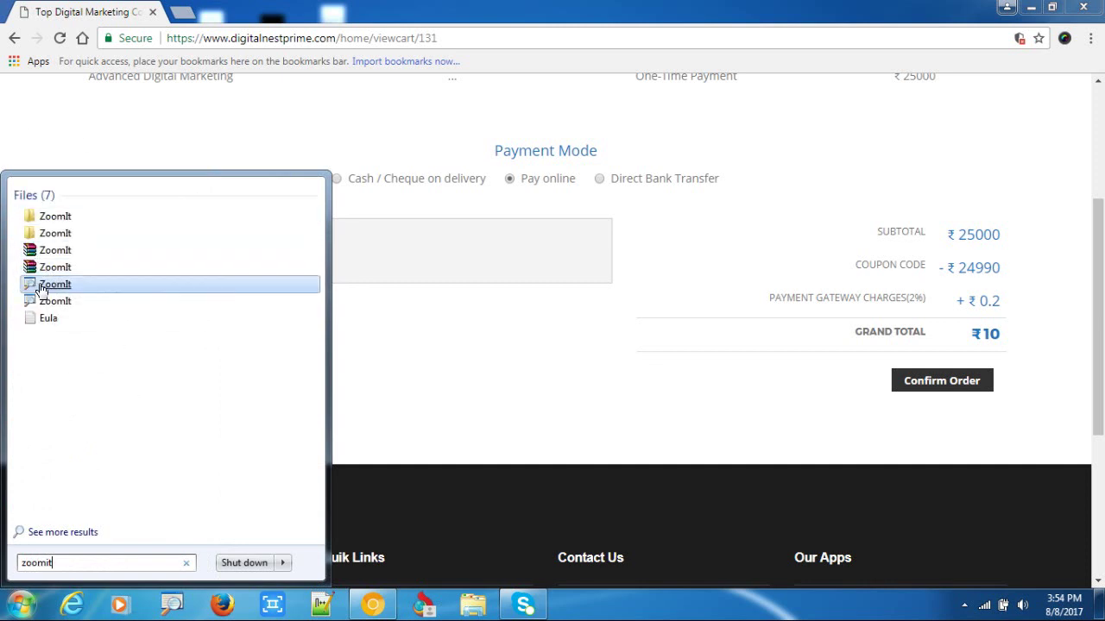
pyautogui.click(31, 286)
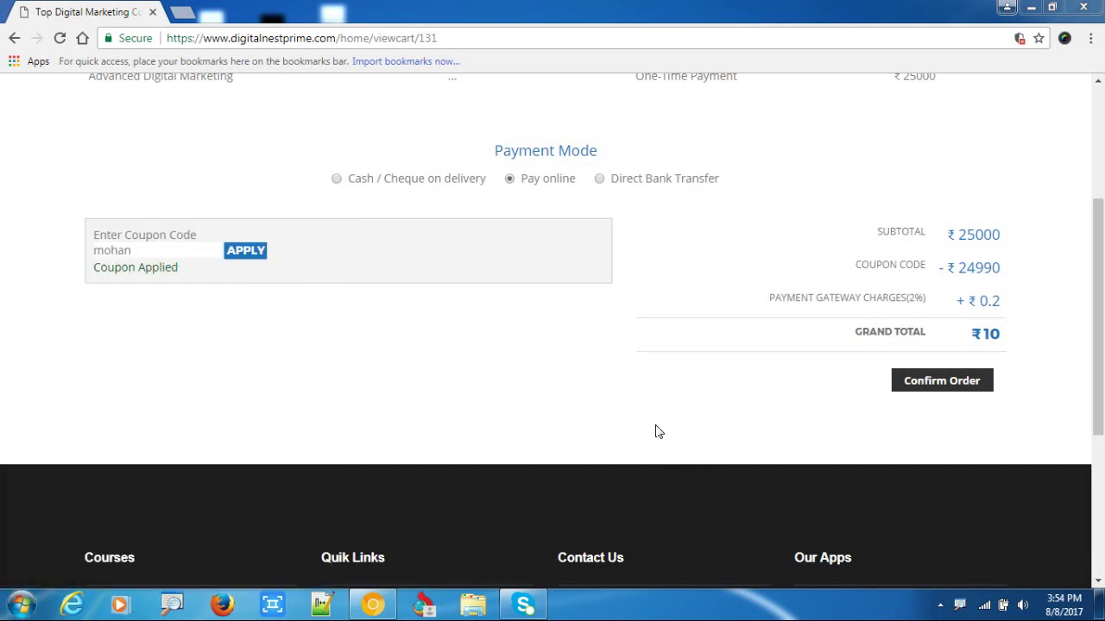
pyautogui.hotkey('ctrl', '1')
# Confirm the discounted order and switch from the login form to creating a new account.
pyautogui.press('Escape')
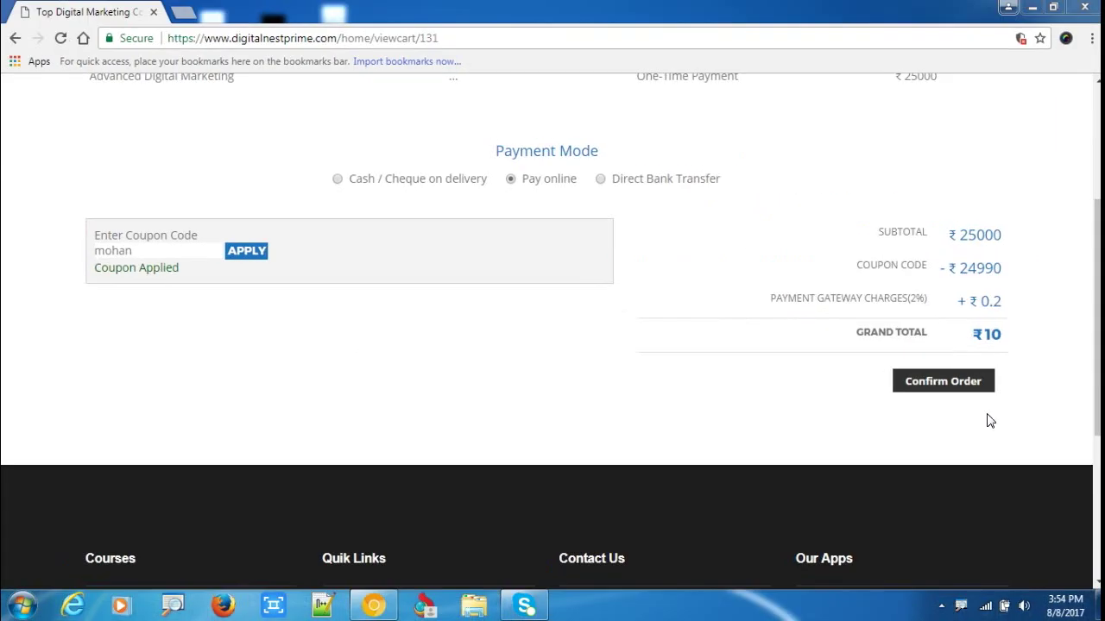
pyautogui.click(936, 382)
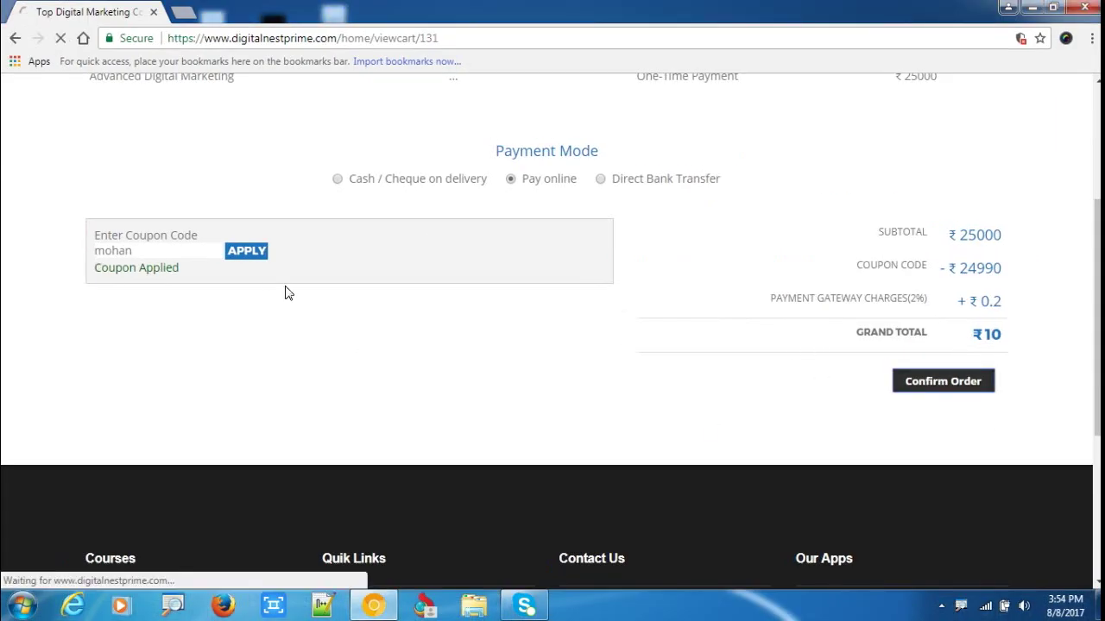
pyautogui.scroll(-1, 576, 405)
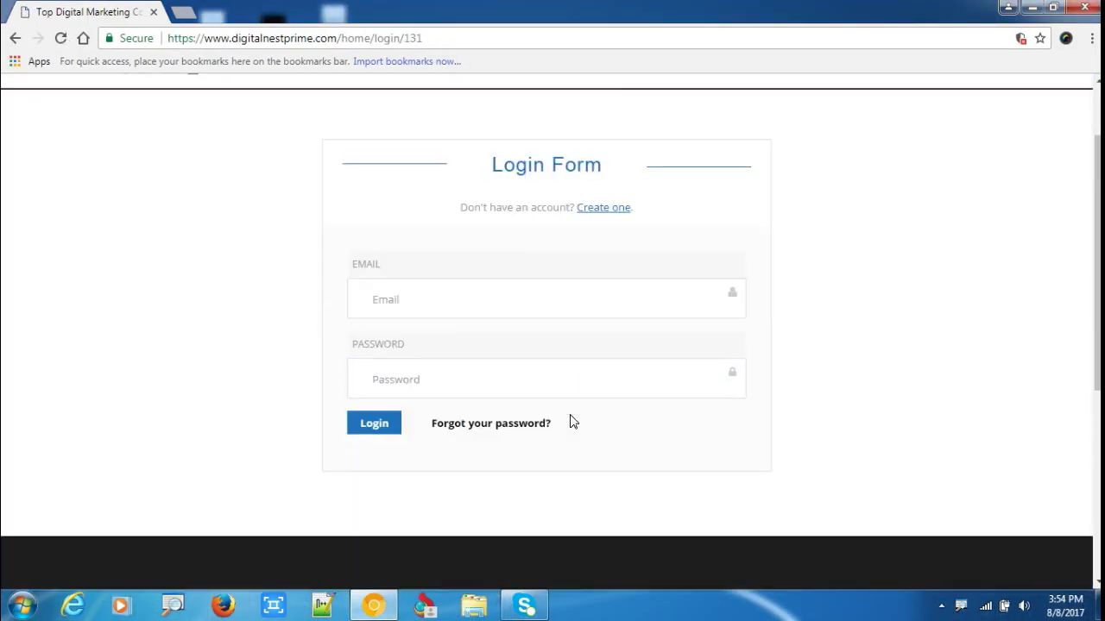
pyautogui.scroll(1, 484, 380)
pyautogui.scroll(-1, 438, 412)
pyautogui.click(395, 312)
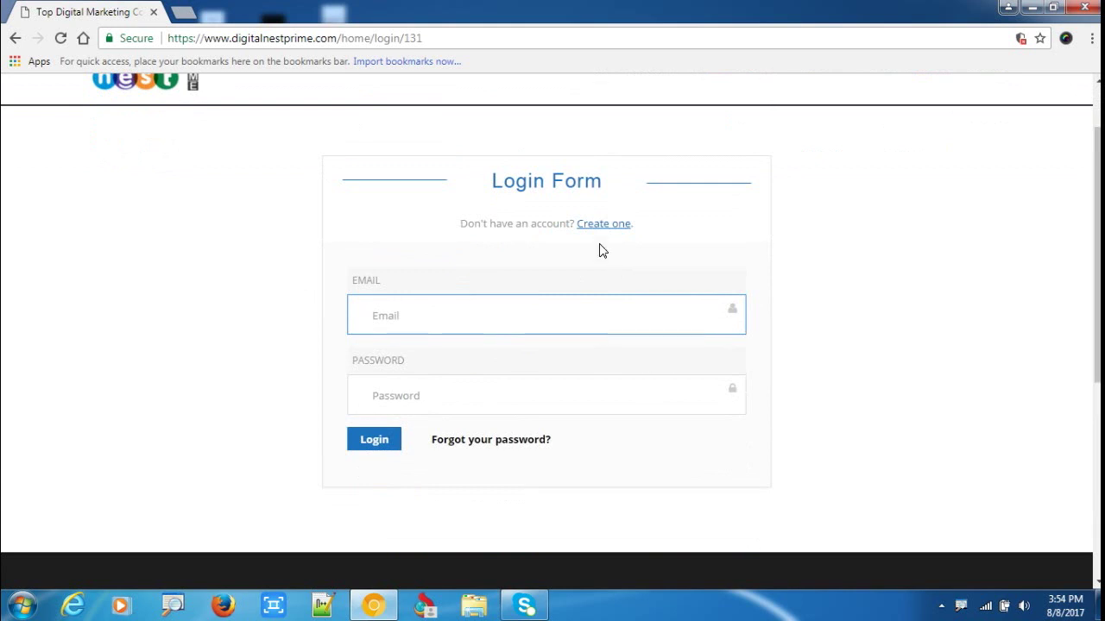
pyautogui.click(584, 227)
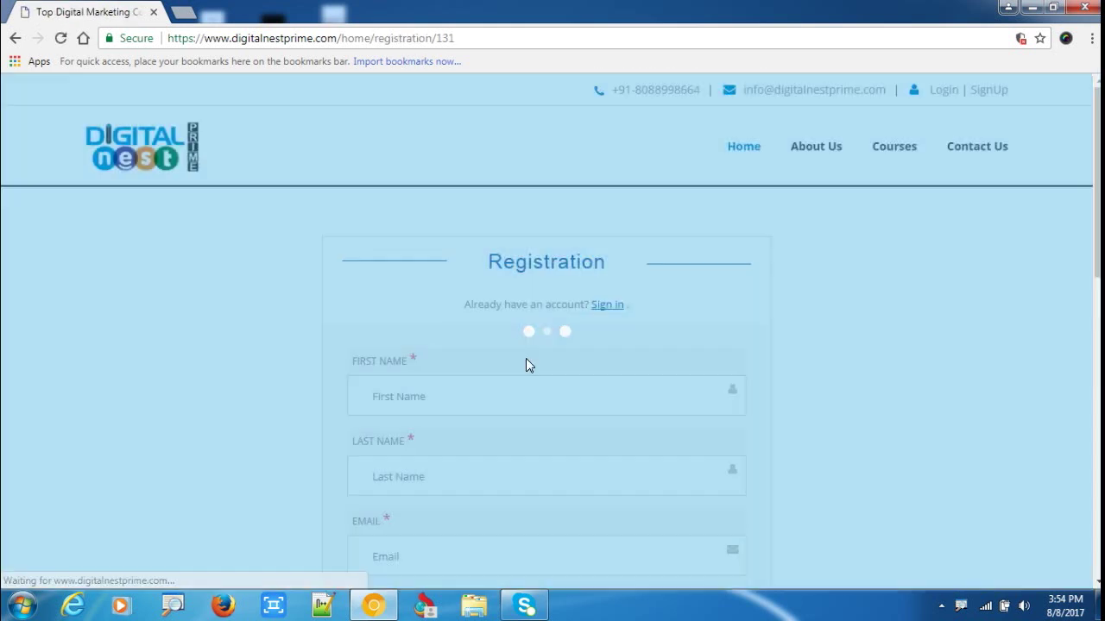
# Enter the name and e-mail address on the registration form.
pyautogui.scroll(-2, 408, 197)
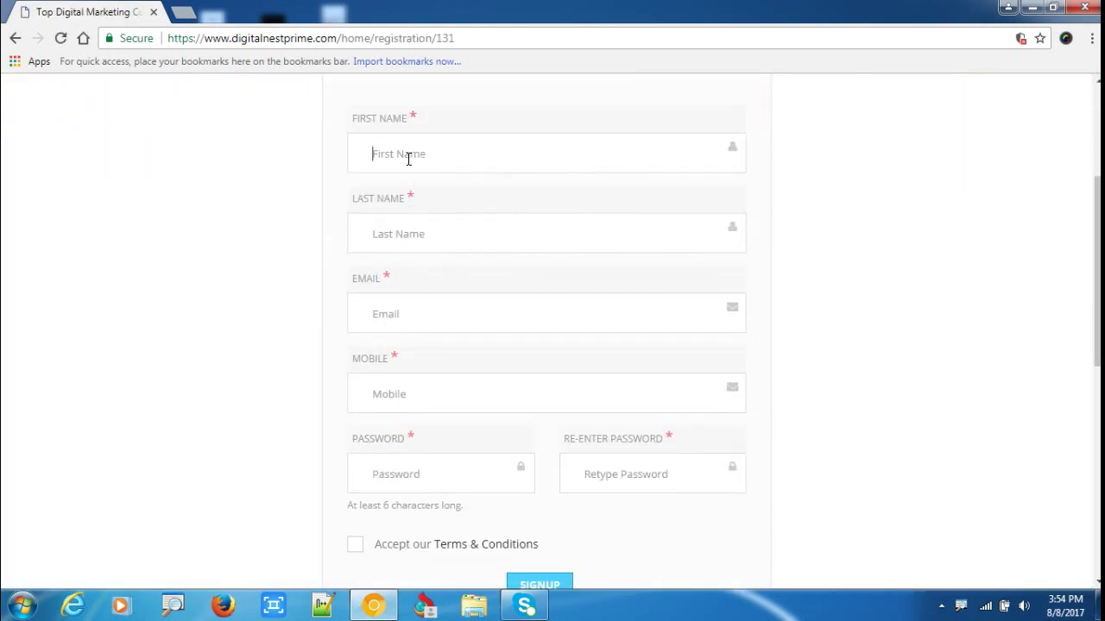
pyautogui.write('test')
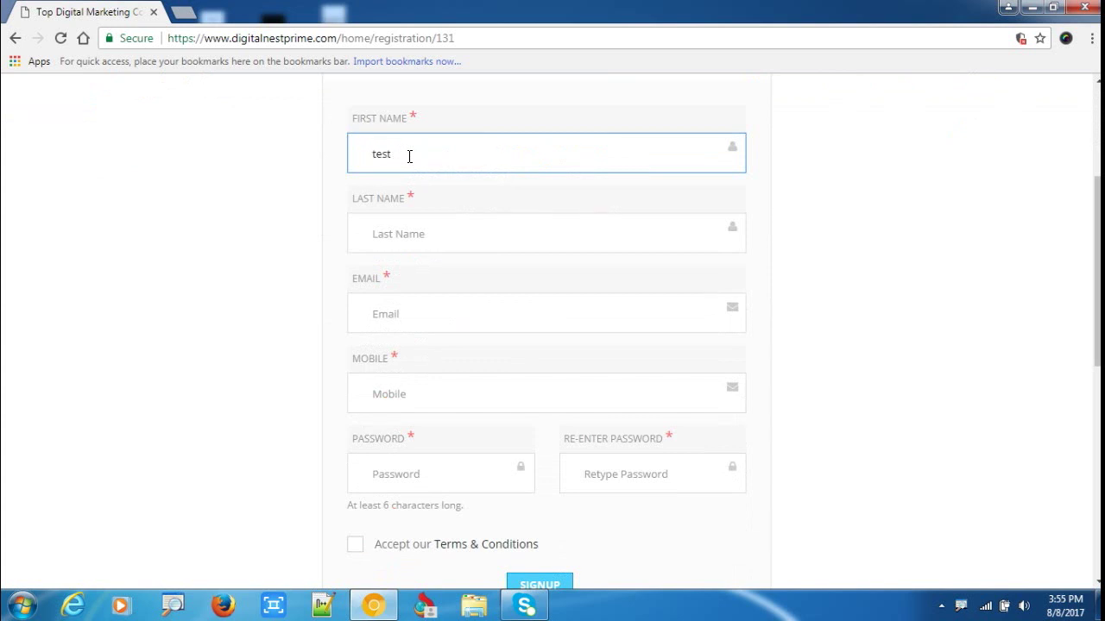
pyautogui.write('test')
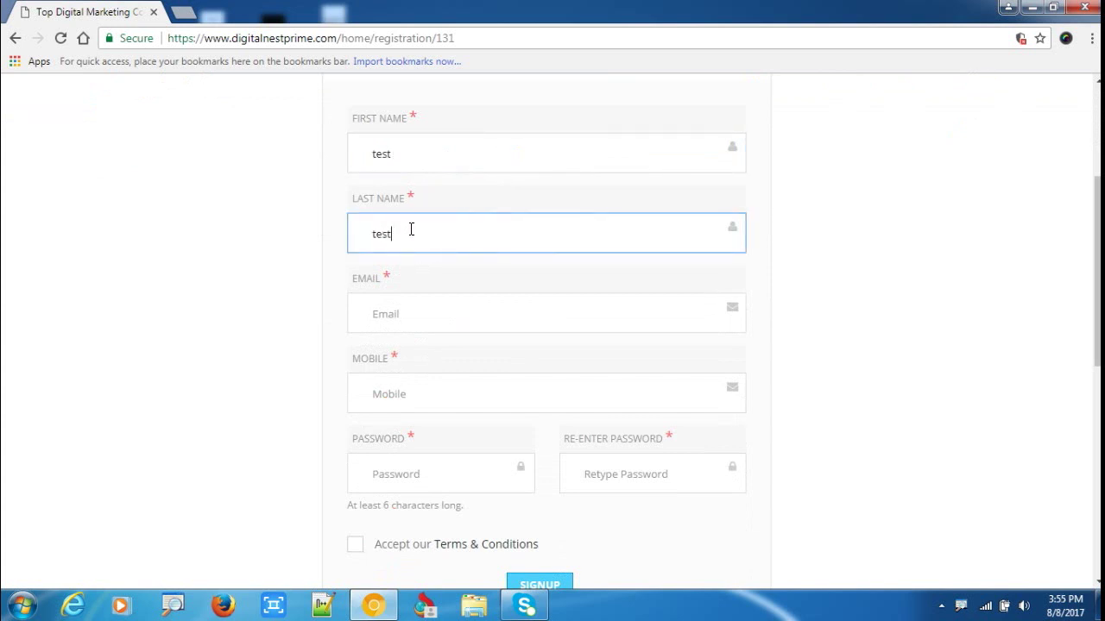
pyautogui.click(413, 308)
pyautogui.write('test@tes')
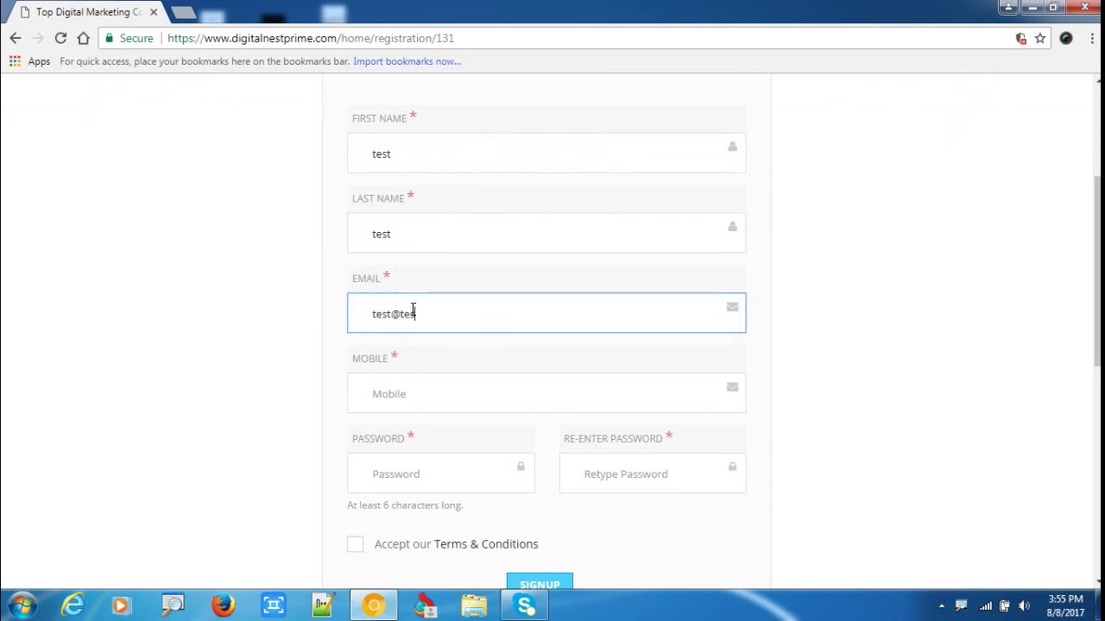
pyautogui.press('BackSpace')
pyautogui.press('BackSpace')
pyautogui.press('BackSpace')
pyautogui.write('d')
pyautogui.write('@')
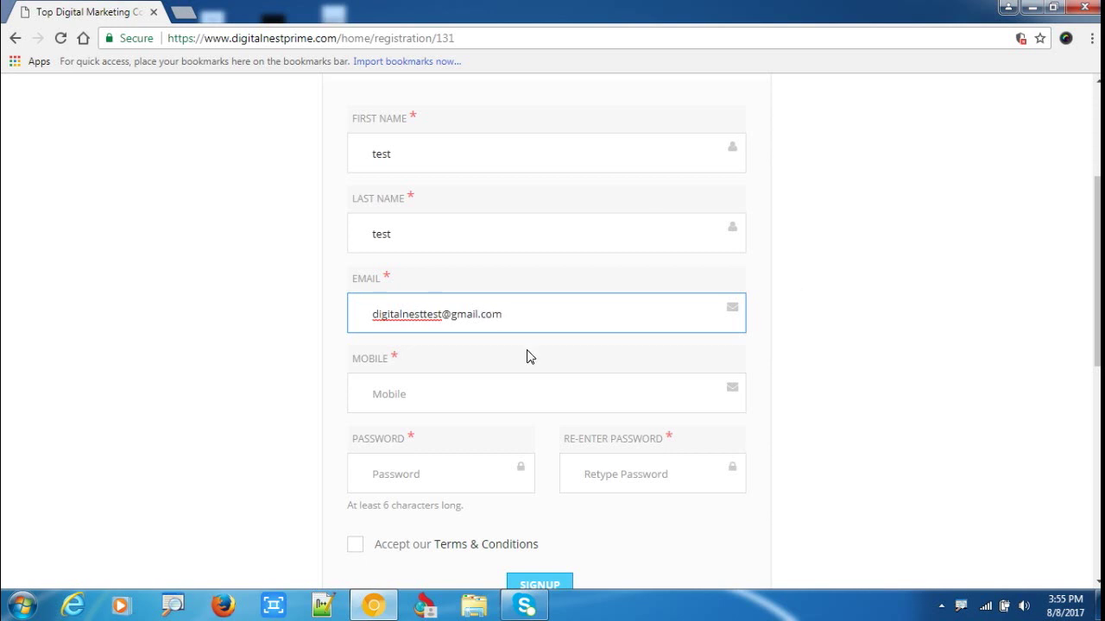
# Fill in the mobile number, the password and the re-entered password.
pyautogui.scroll(-2, 529, 357)
pyautogui.click(426, 233)
pyautogui.write('9')
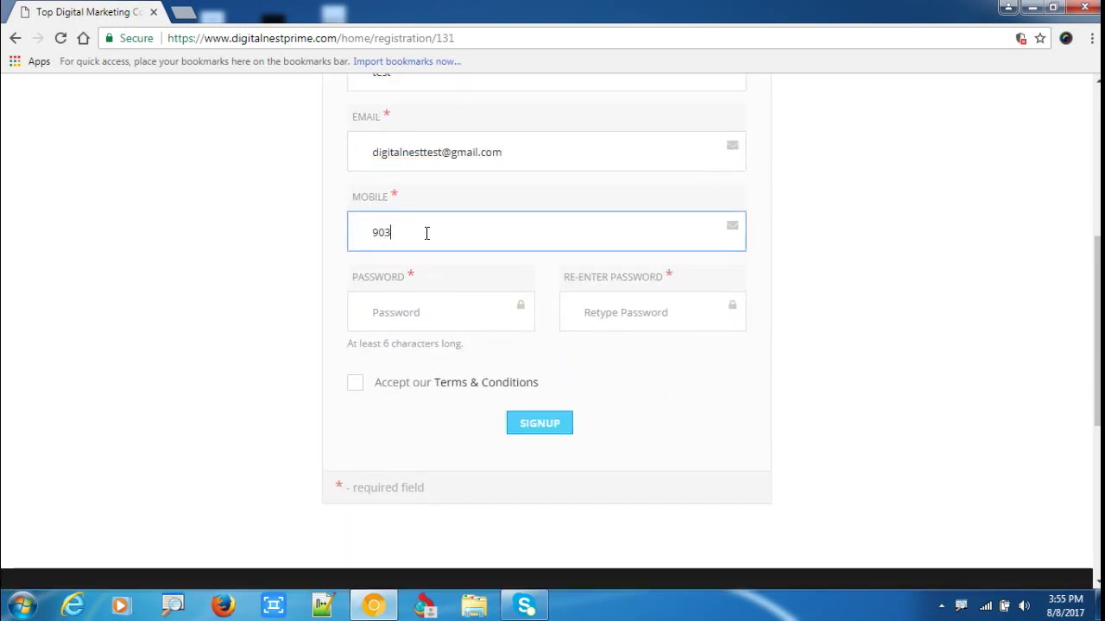
pyautogui.press('BackSpace')
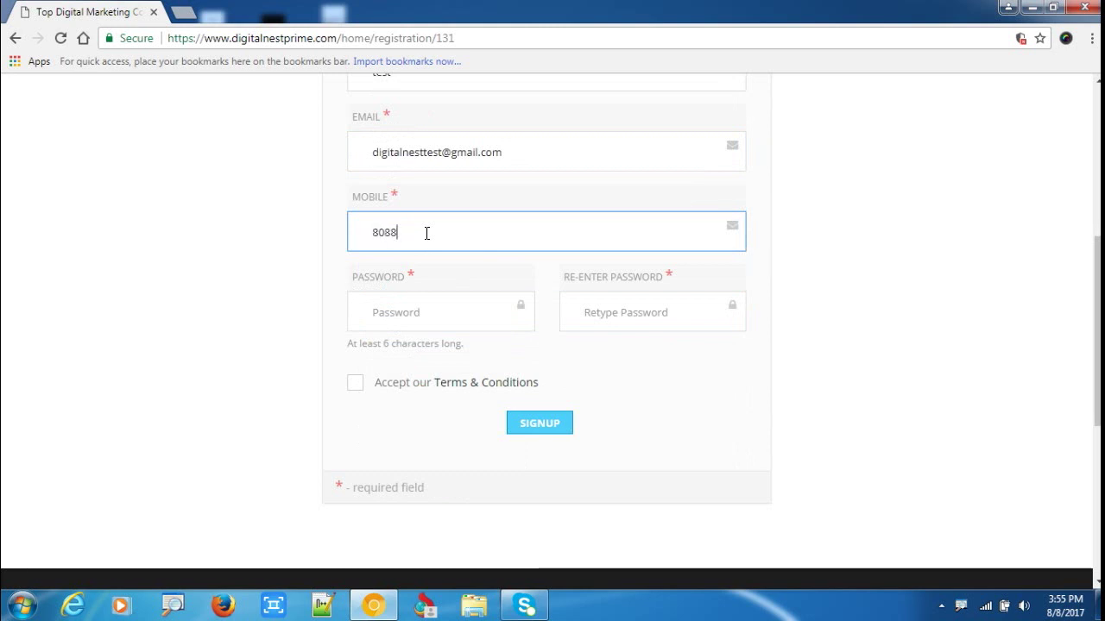
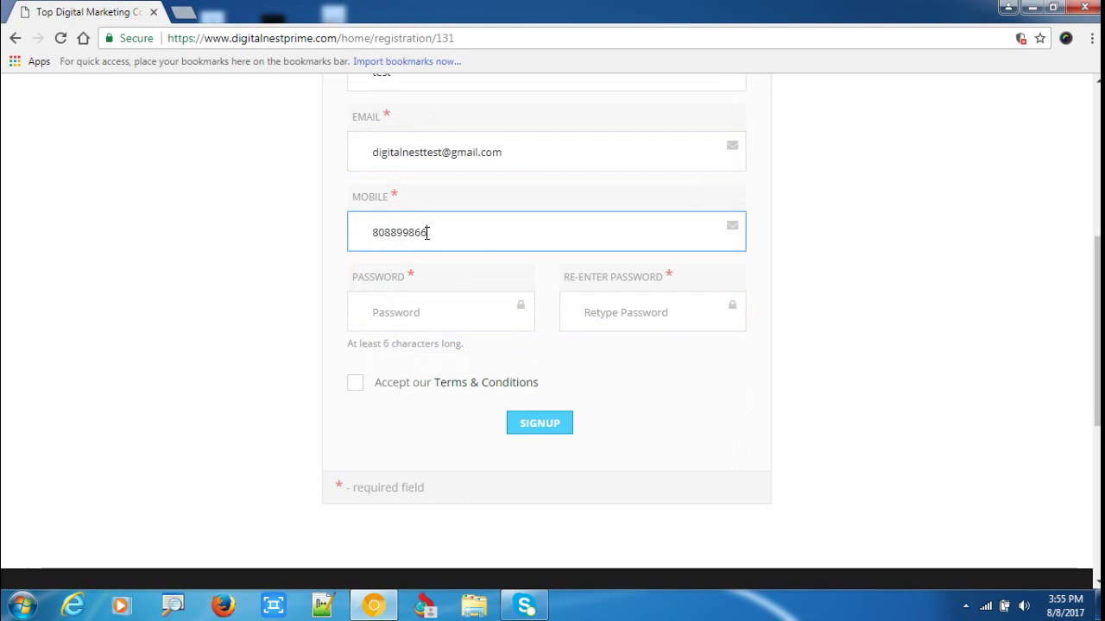
pyautogui.click(440, 323)
pyautogui.write('1')
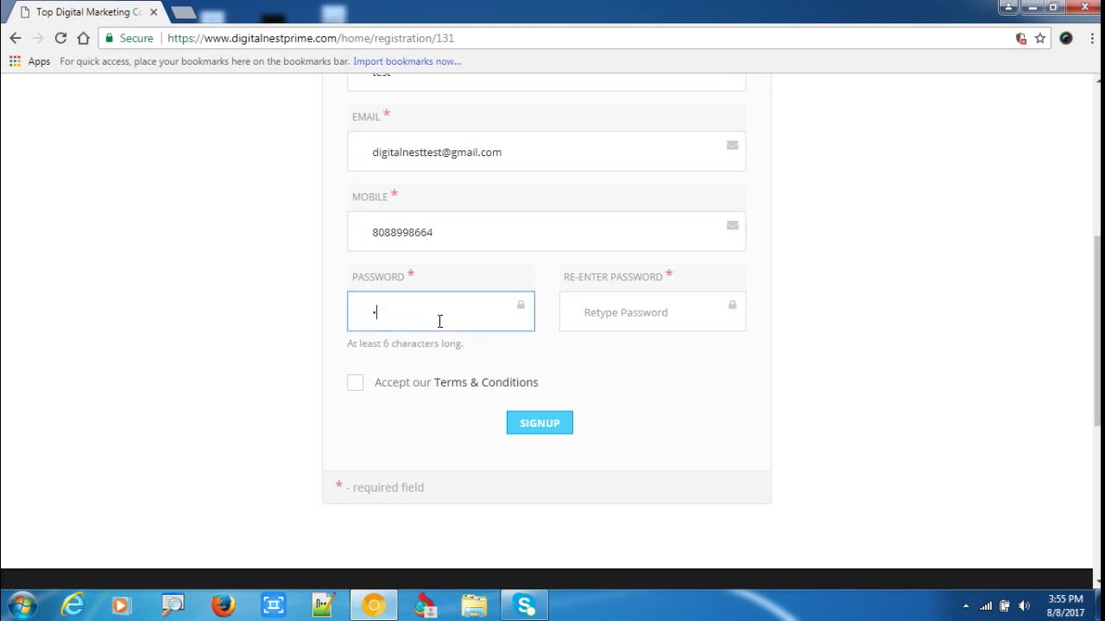
pyautogui.click(583, 324)
pyautogui.write('1234')
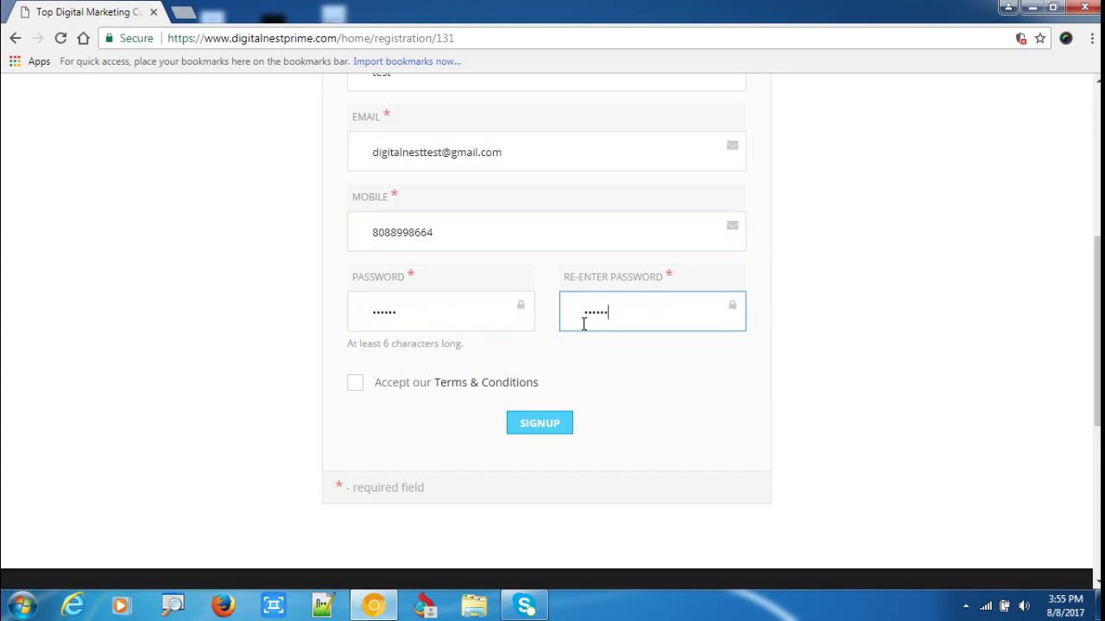
# Accept the terms and conditions and submit the registration with SIGNUP.
pyautogui.click(359, 386)
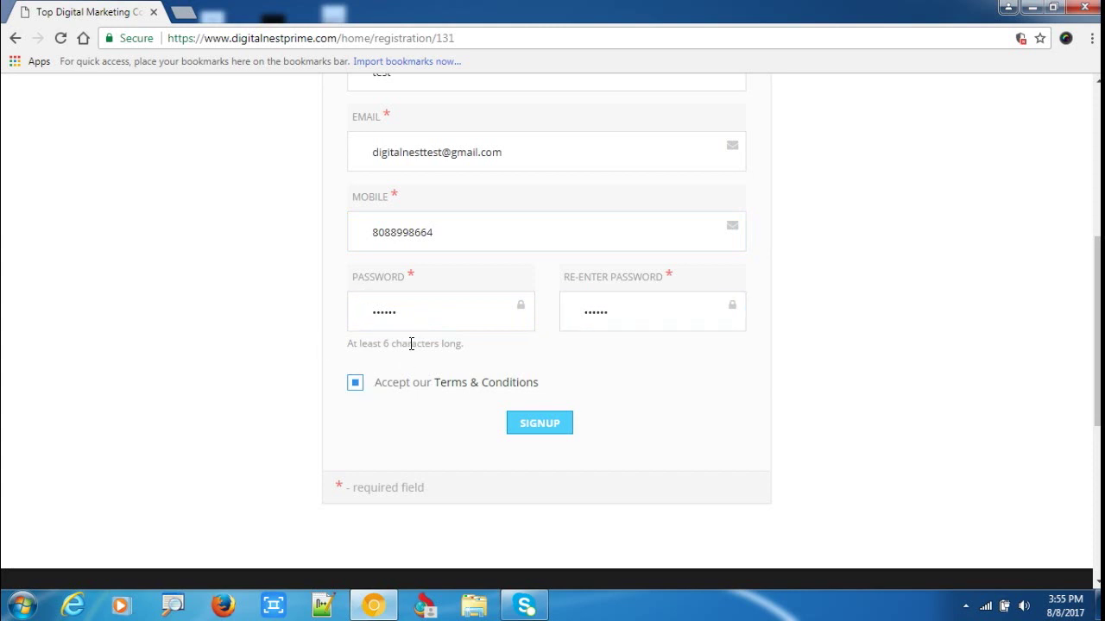
pyautogui.scroll(4, 576, 300)
pyautogui.scroll(-1, 555, 324)
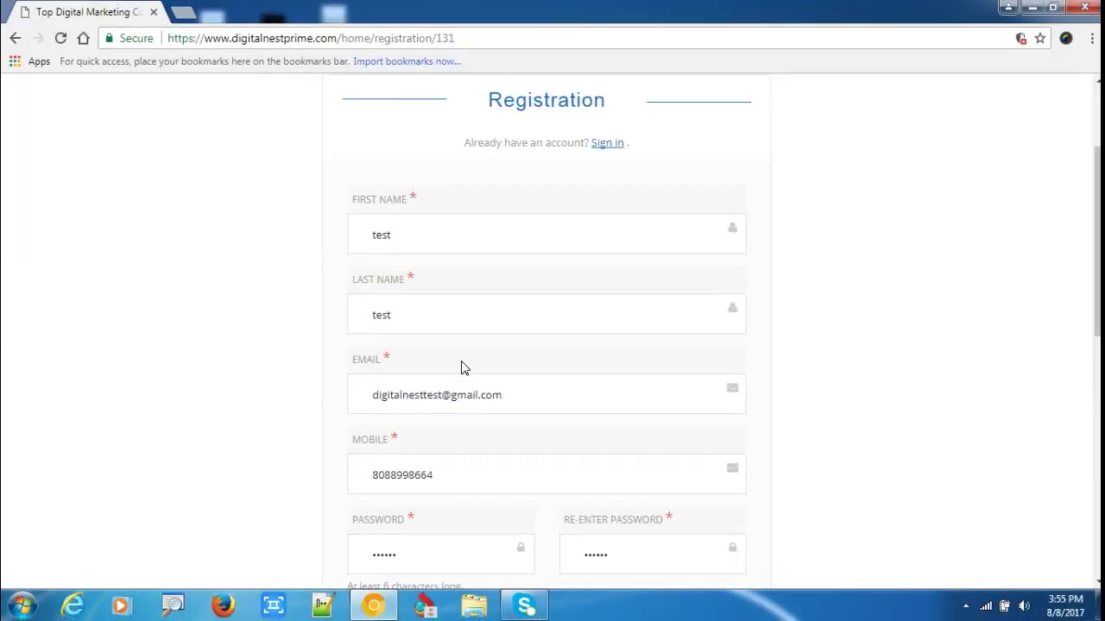
pyautogui.scroll(-2, 393, 385)
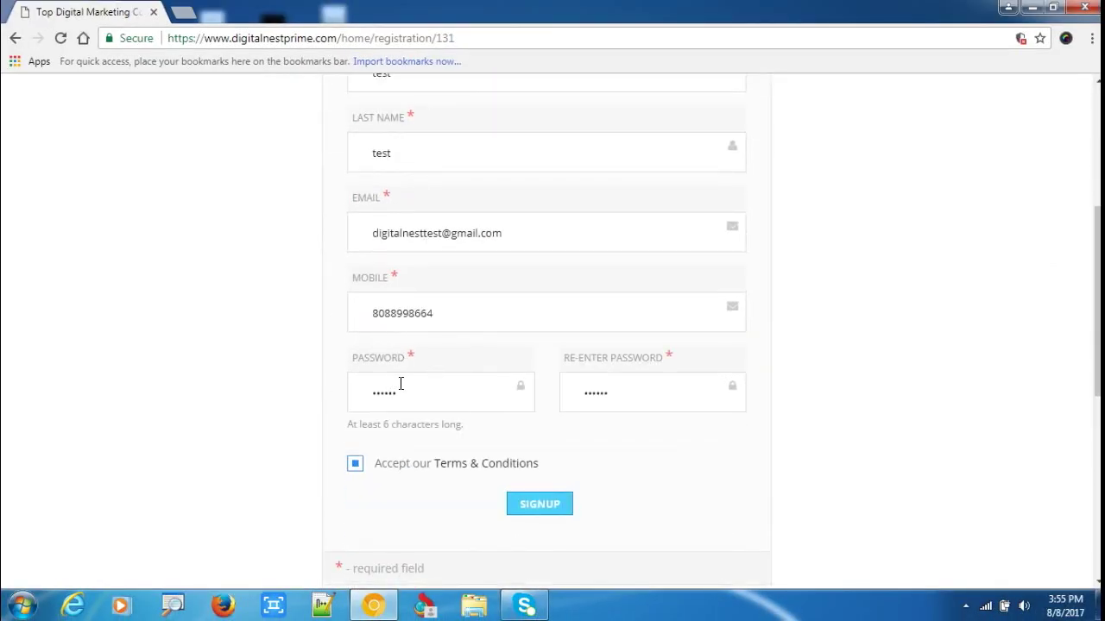
pyautogui.scroll(-2, 499, 427)
pyautogui.click(532, 343)
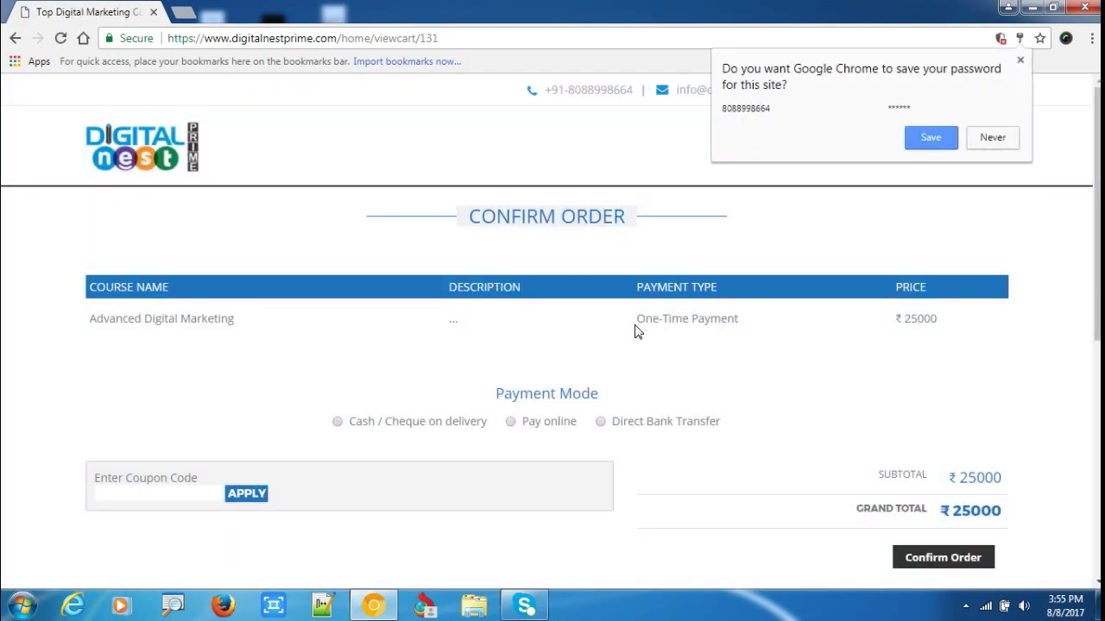
# Dismiss the save-password prompt and choose Pay online for the order.
pyautogui.click(1019, 65)
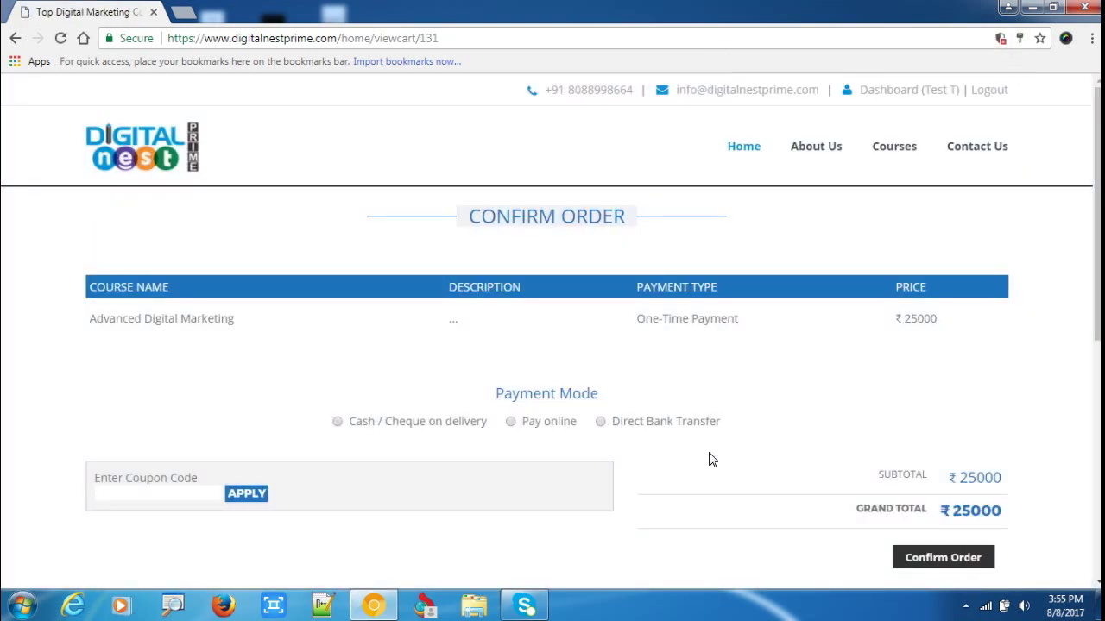
pyautogui.scroll(-2, 690, 453)
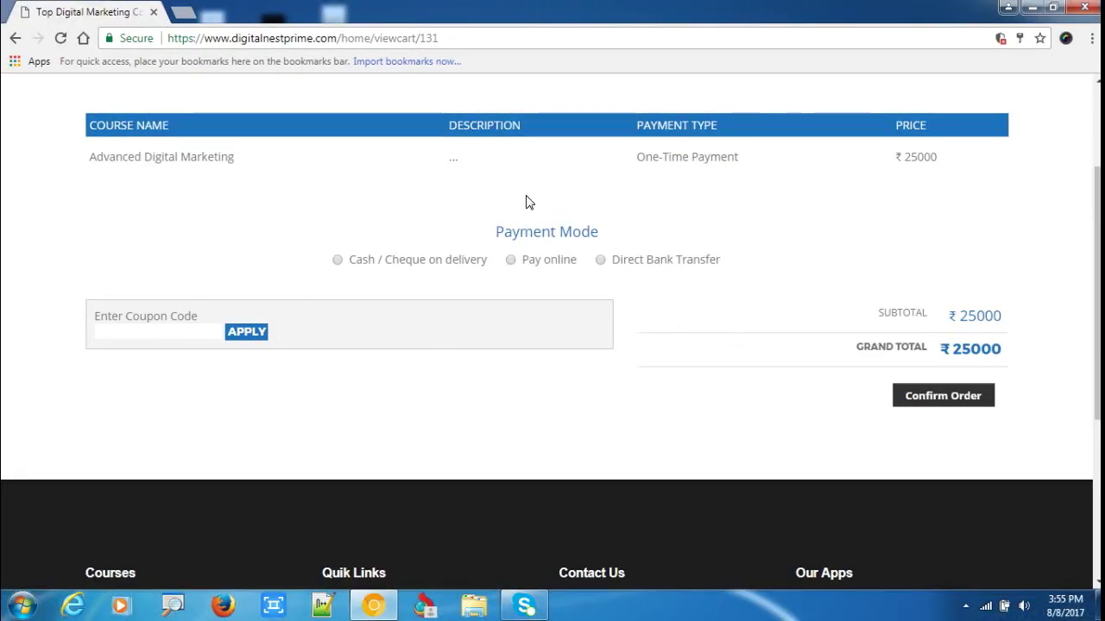
pyautogui.scroll(2, 664, 319)
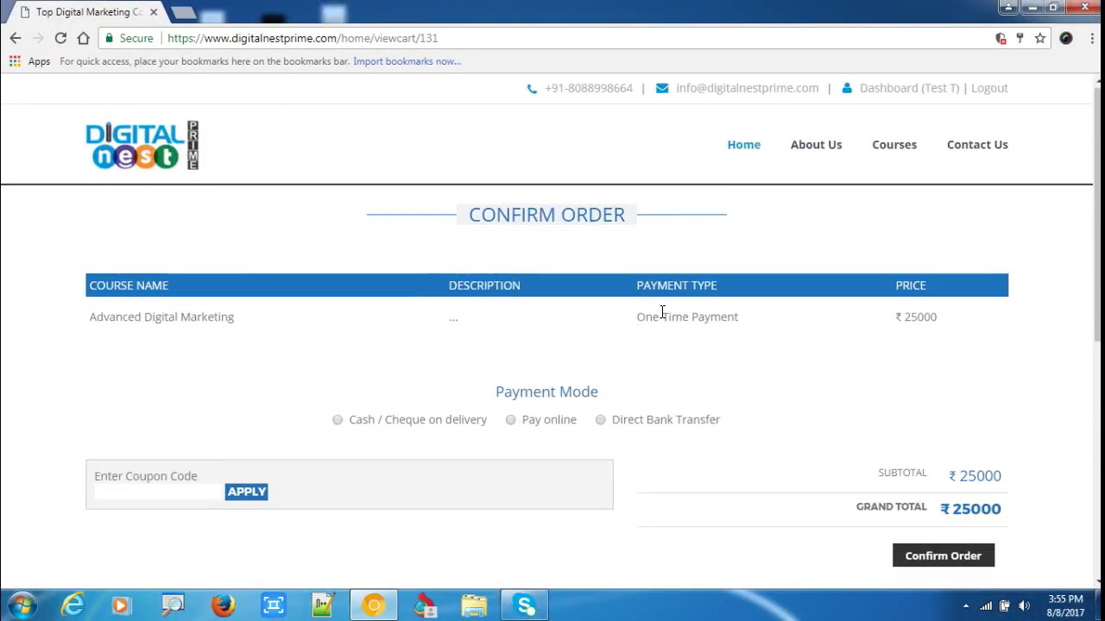
pyautogui.scroll(-1, 636, 387)
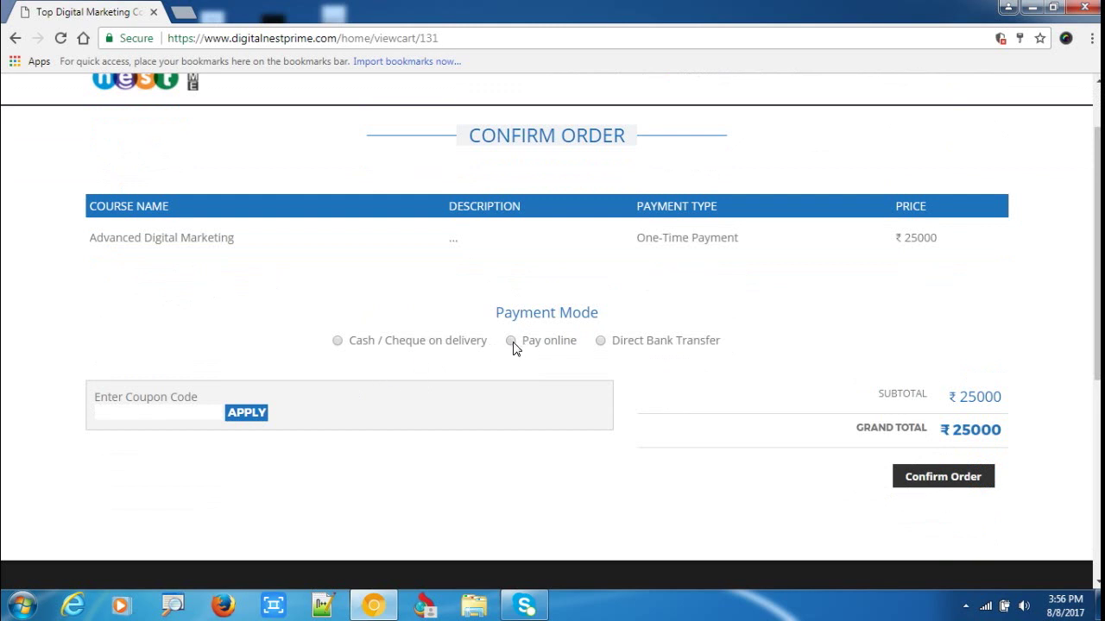
pyautogui.click(511, 341)
# Apply the coupon code, cutting the total to ₹10, and confirm the order.
pyautogui.click(177, 414)
pyautogui.write('mohan')
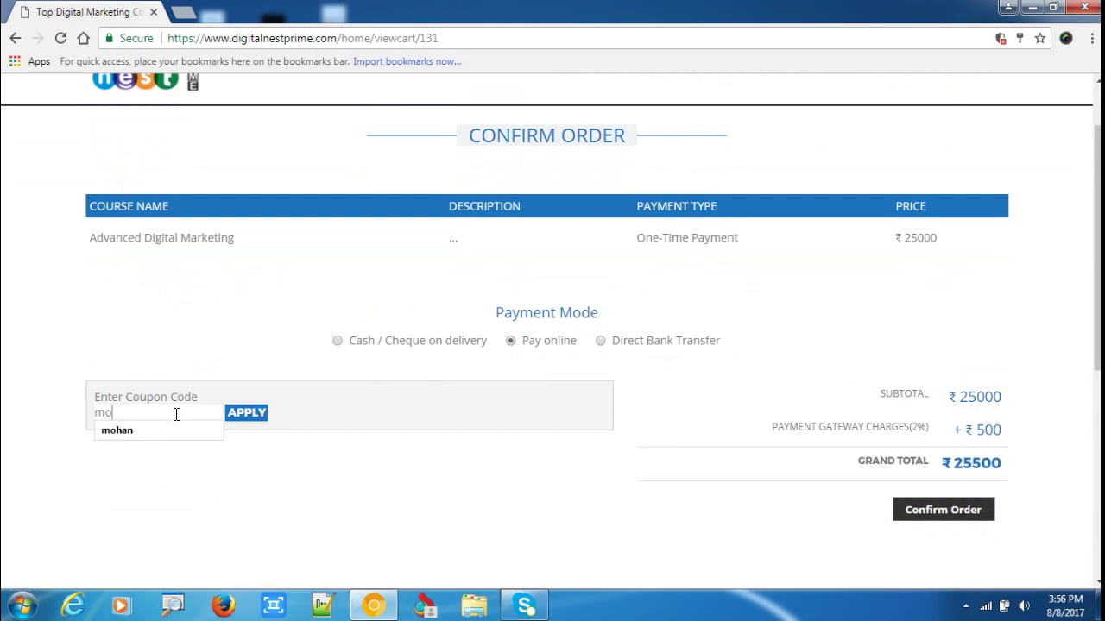
pyautogui.click(257, 413)
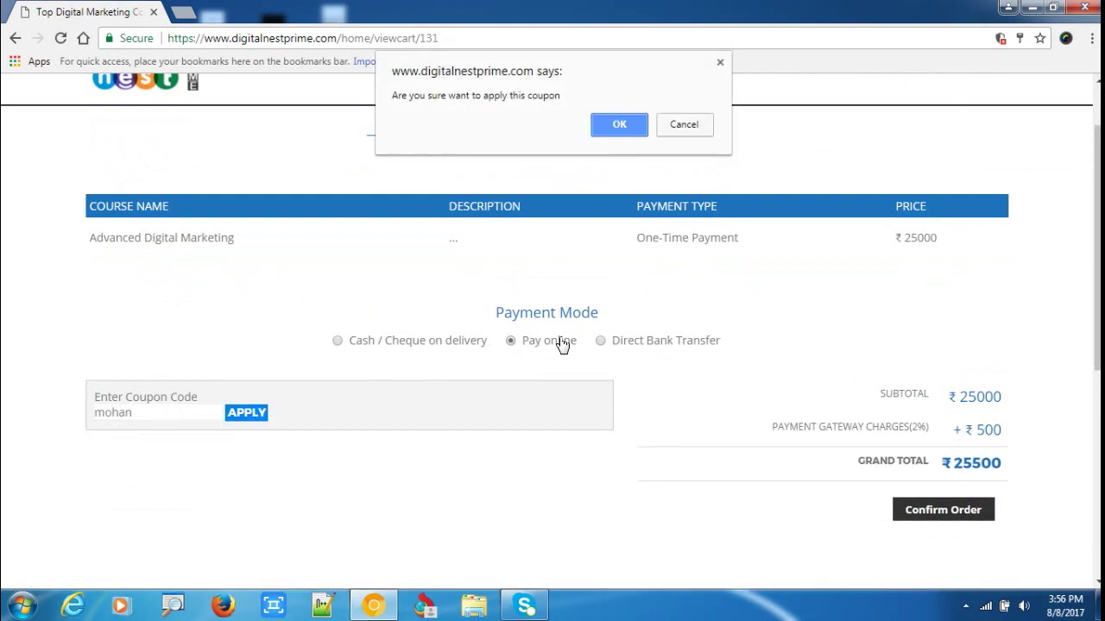
pyautogui.click(630, 126)
pyautogui.scroll(-2, 984, 509)
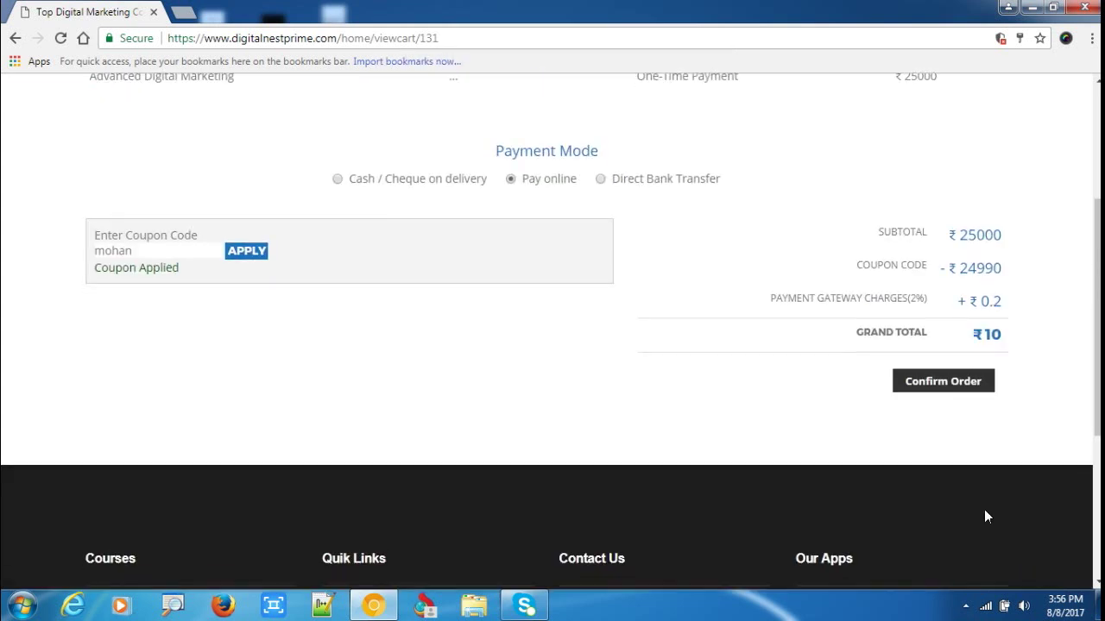
pyautogui.click(944, 384)
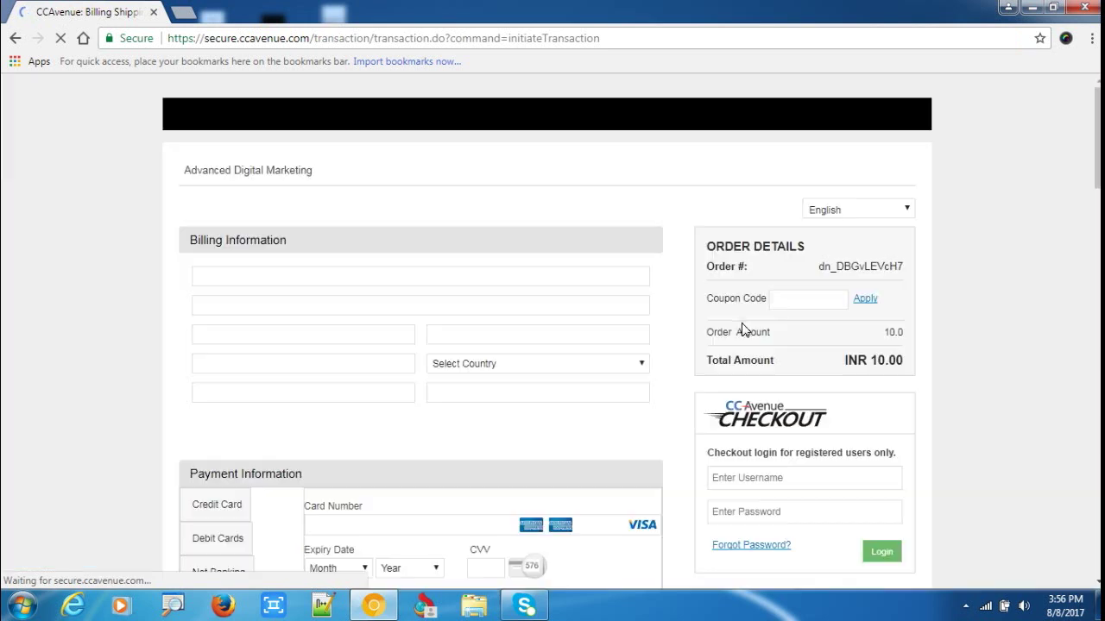
# Fill in the billing name, address, zip code and city on the CCAvenue form.
pyautogui.scroll(-2, 440, 311)
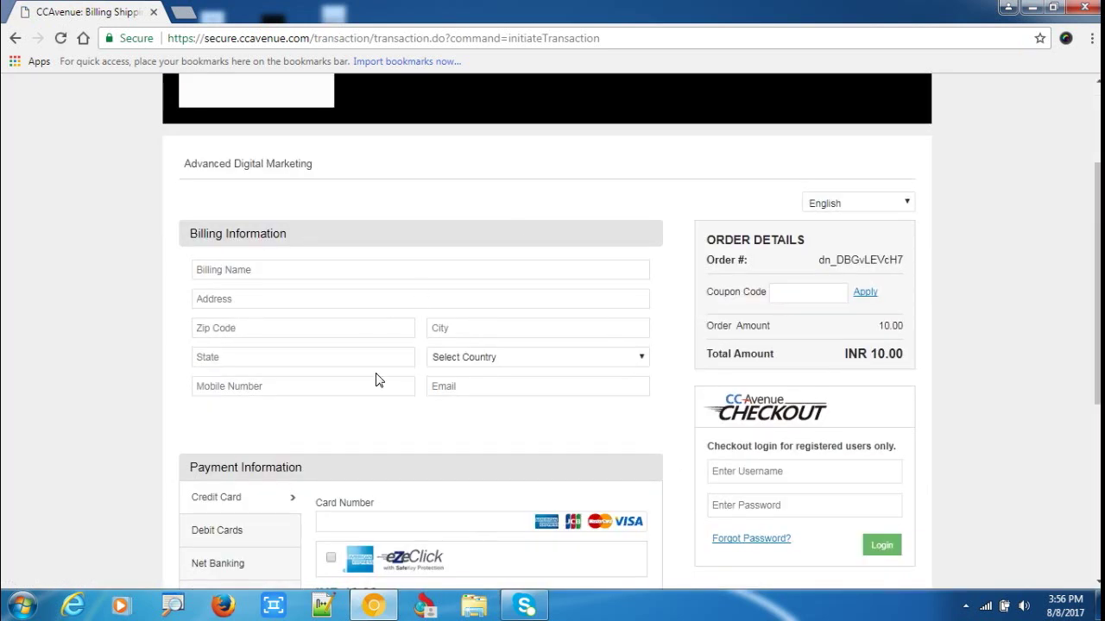
pyautogui.scroll(2, 377, 377)
pyautogui.scroll(-2, 239, 394)
pyautogui.click(248, 271)
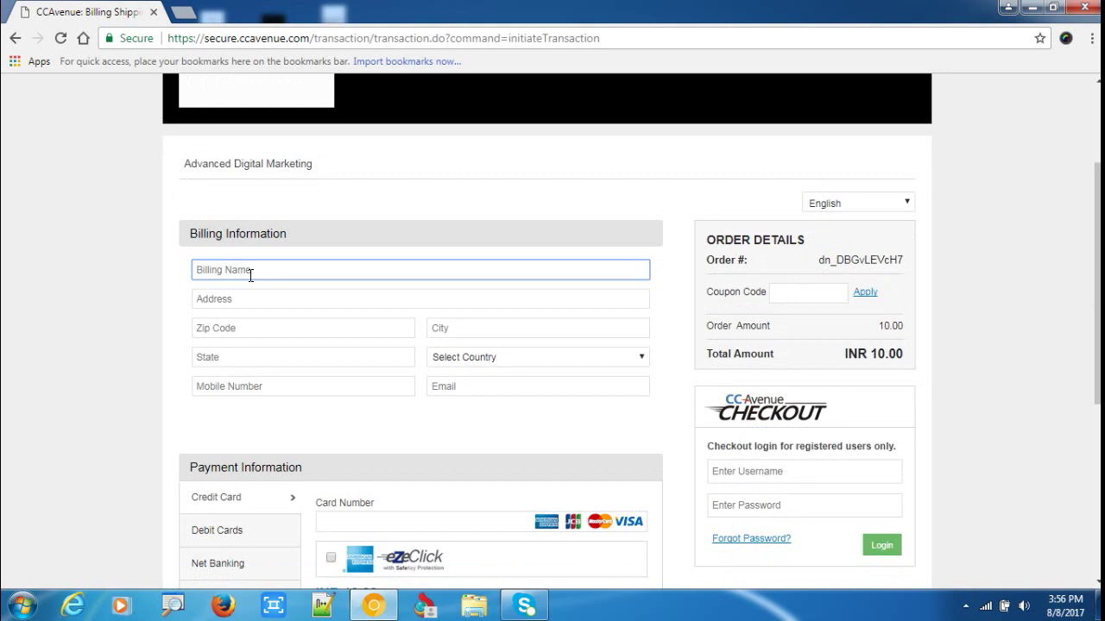
pyautogui.write('sandeep')
pyautogui.click(429, 303)
pyautogui.write('hyderabad')
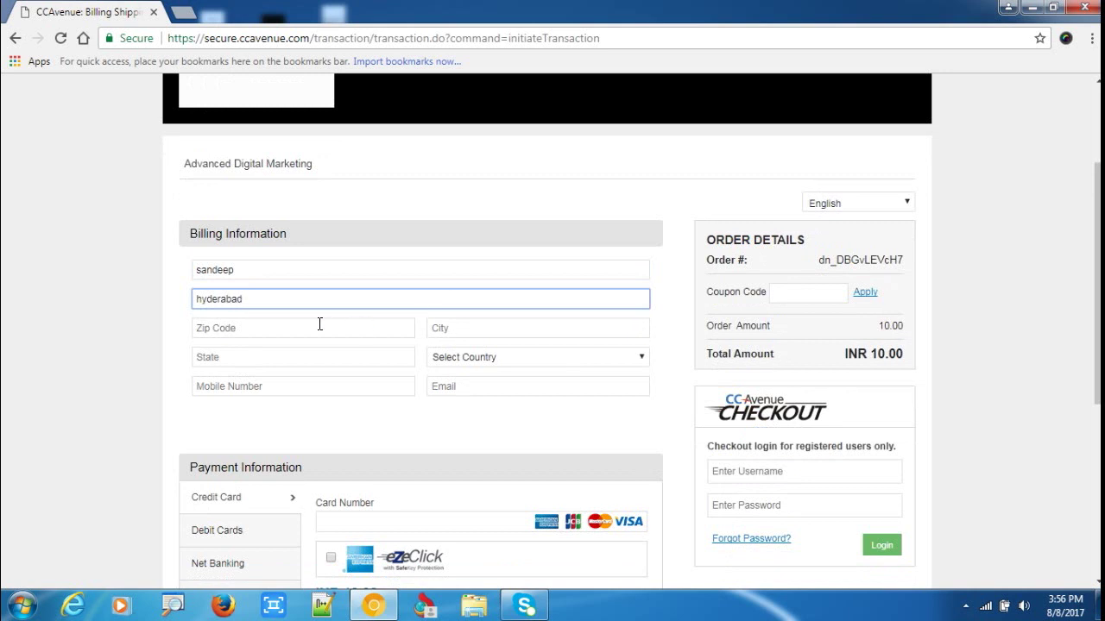
pyautogui.click(319, 324)
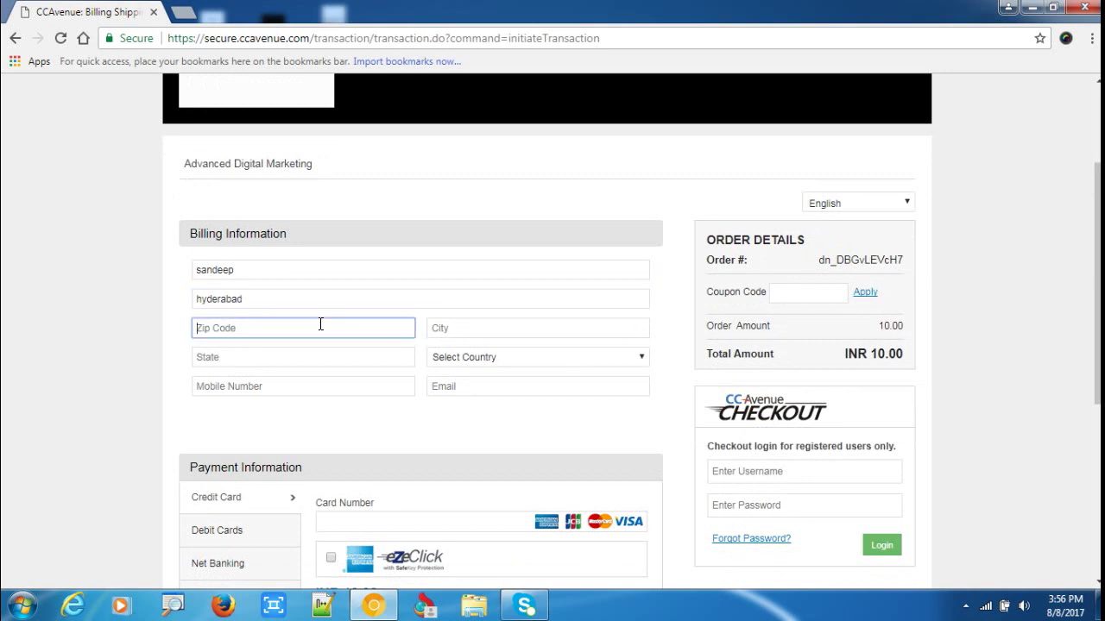
pyautogui.write('800')
pyautogui.click(436, 328)
pyautogui.write('hyderabad')
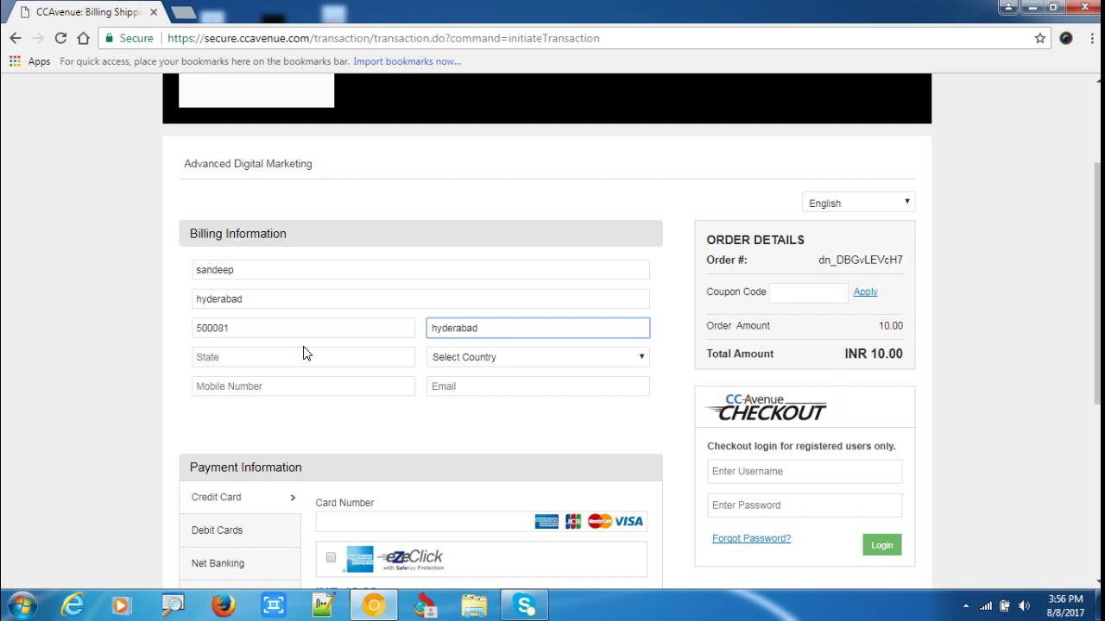
# Enter the state, select India as the country, and add the mobile number and e-mail.
pyautogui.click(294, 357)
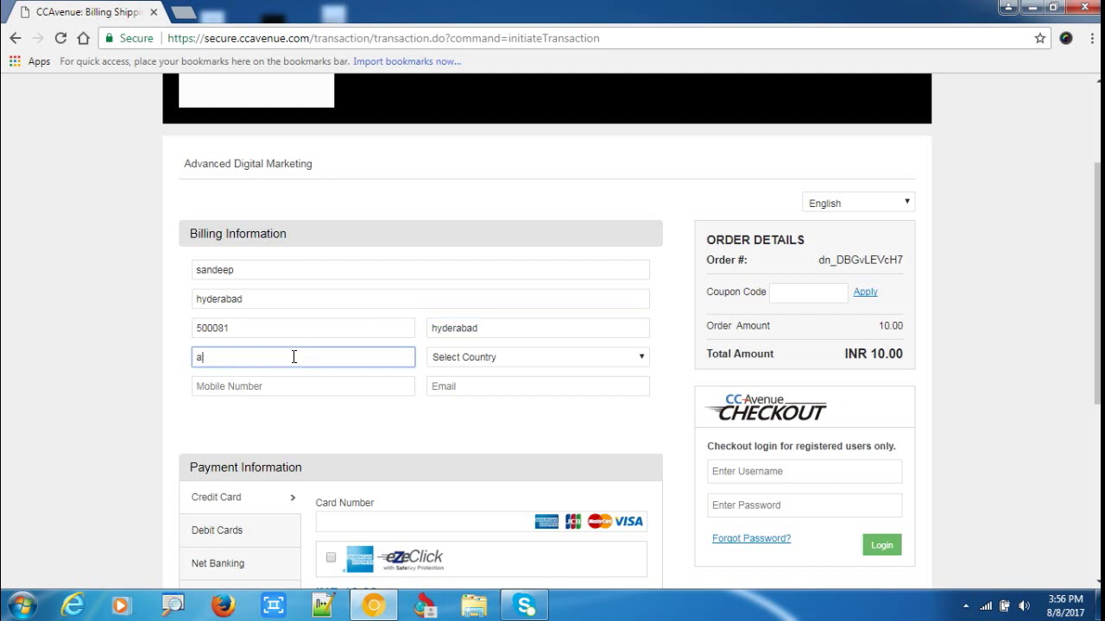
pyautogui.write('telangana')
pyautogui.click(462, 358)
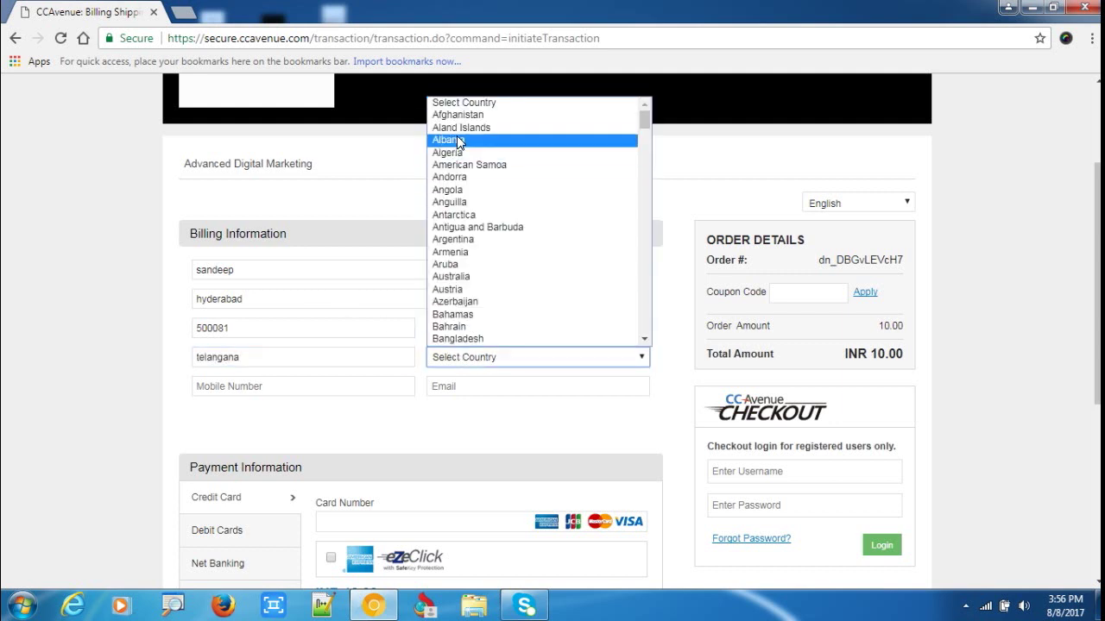
pyautogui.scroll(-10, 493, 142)
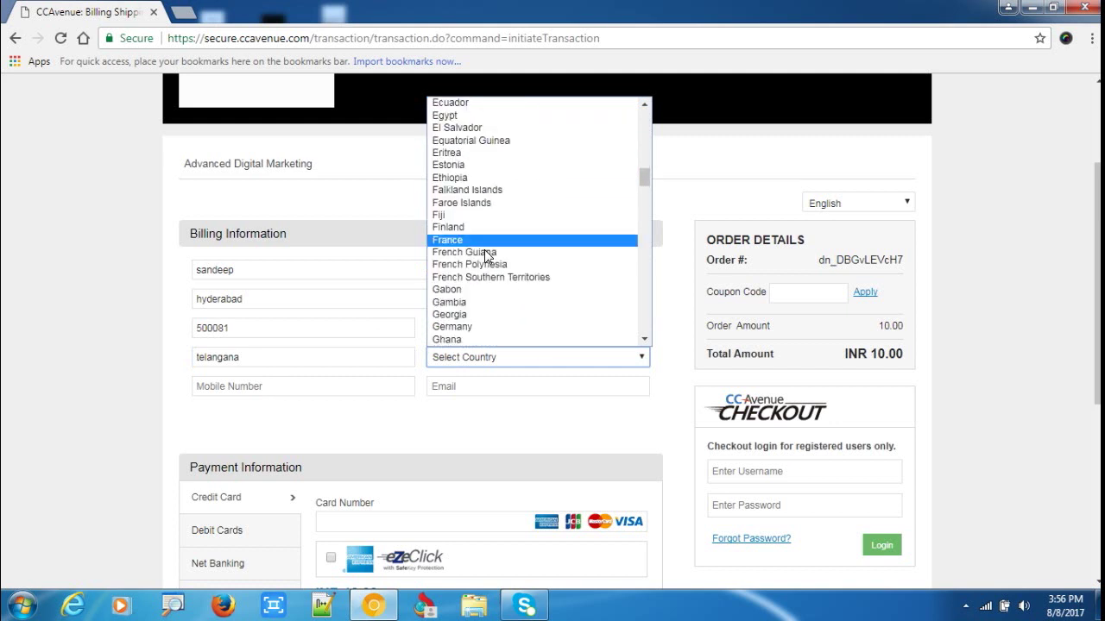
pyautogui.write('in')
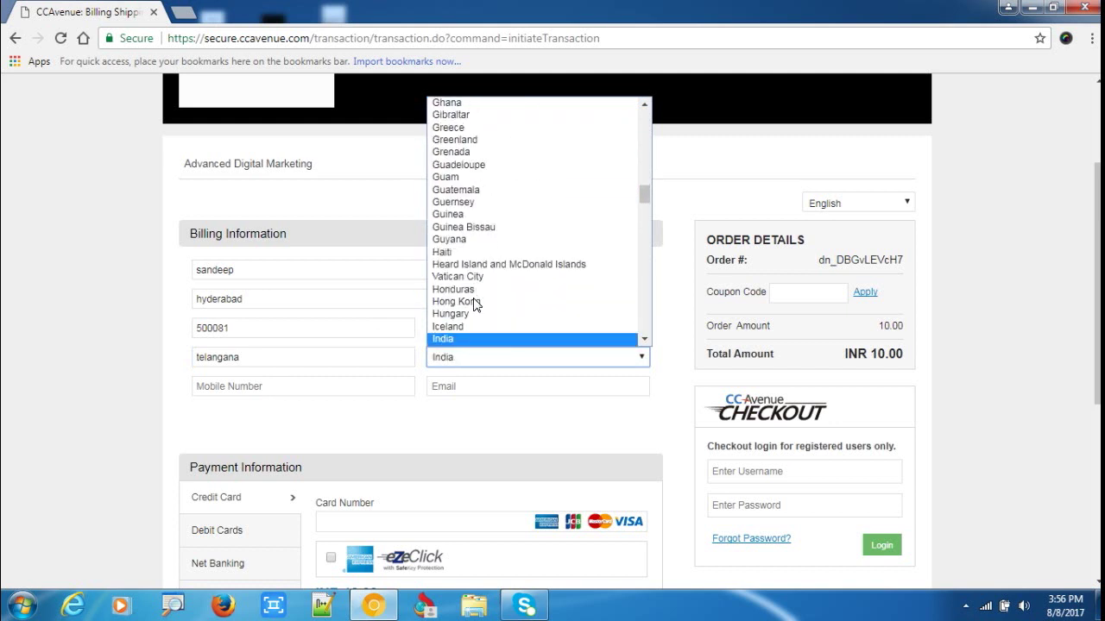
pyautogui.press('Return')
pyautogui.click(243, 388)
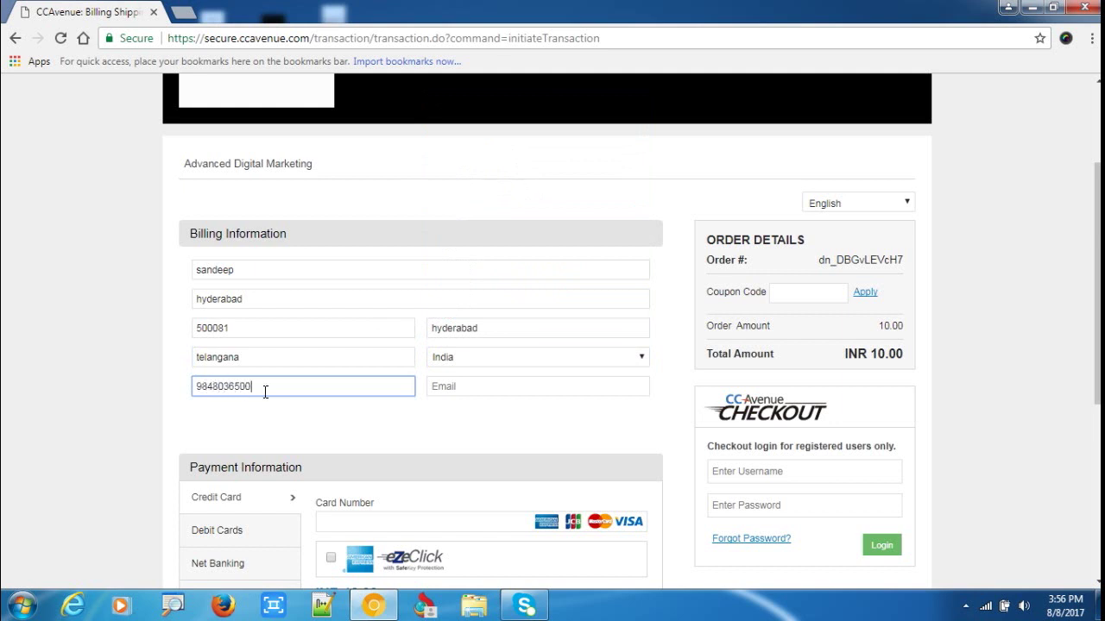
pyautogui.click(477, 388)
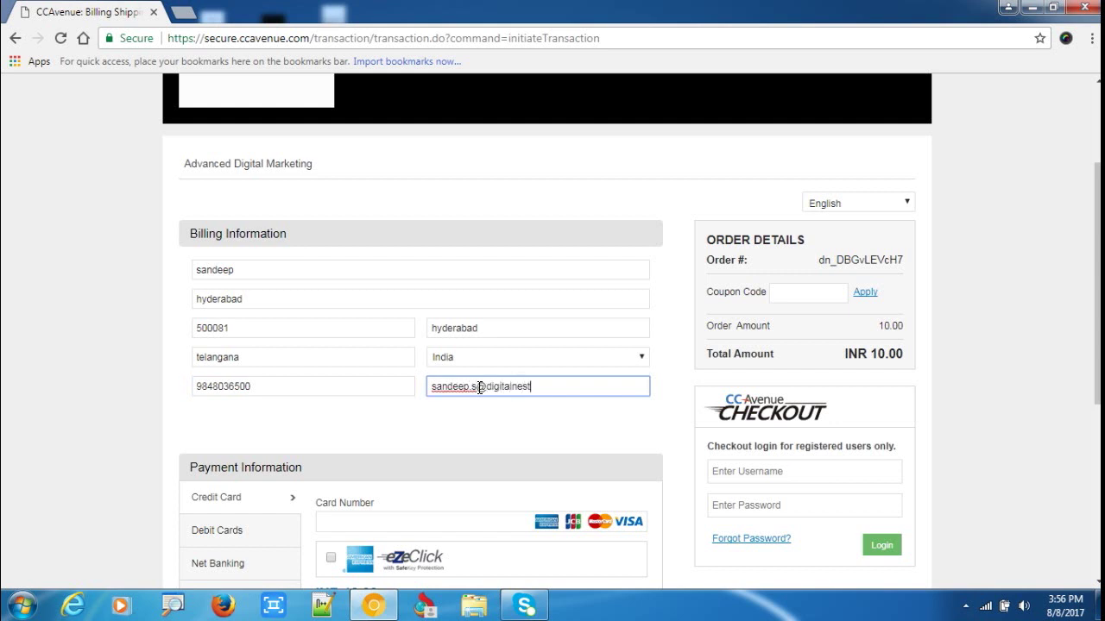
pyautogui.scroll(-3, 565, 242)
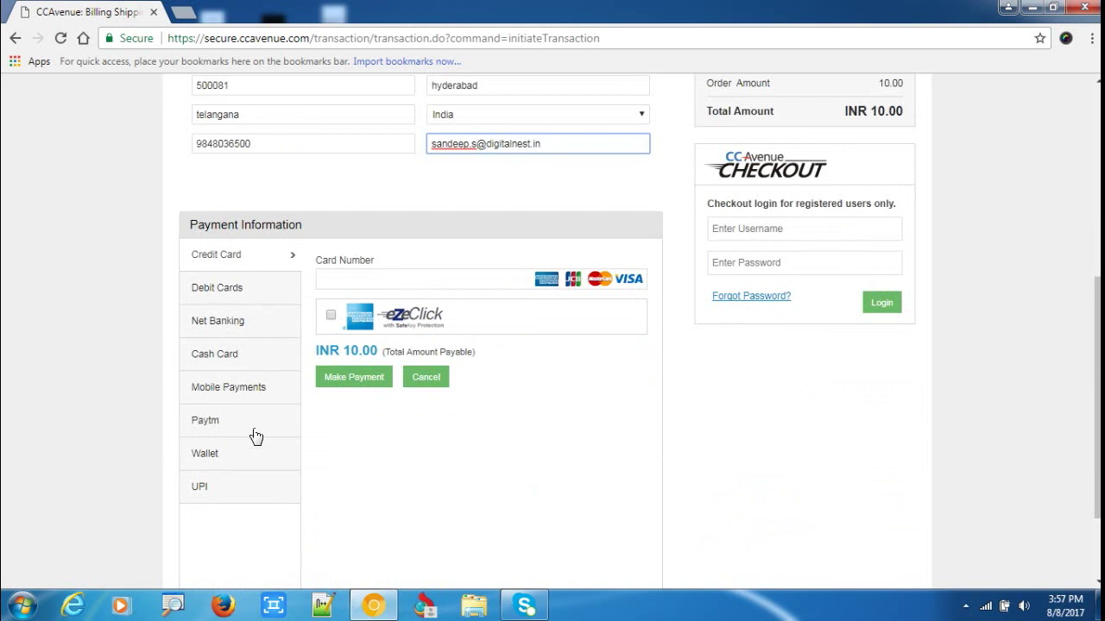
# Choose Paytm for the ₹10 payment and log into the wallet with the mobile number and OTP.
pyautogui.click(216, 429)
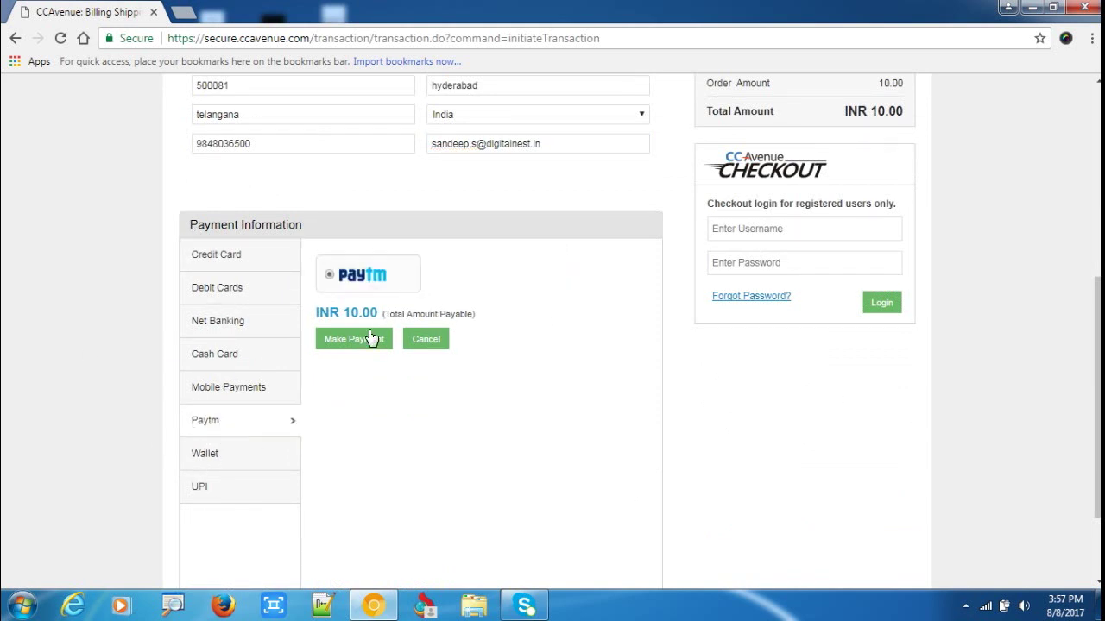
pyautogui.click(378, 337)
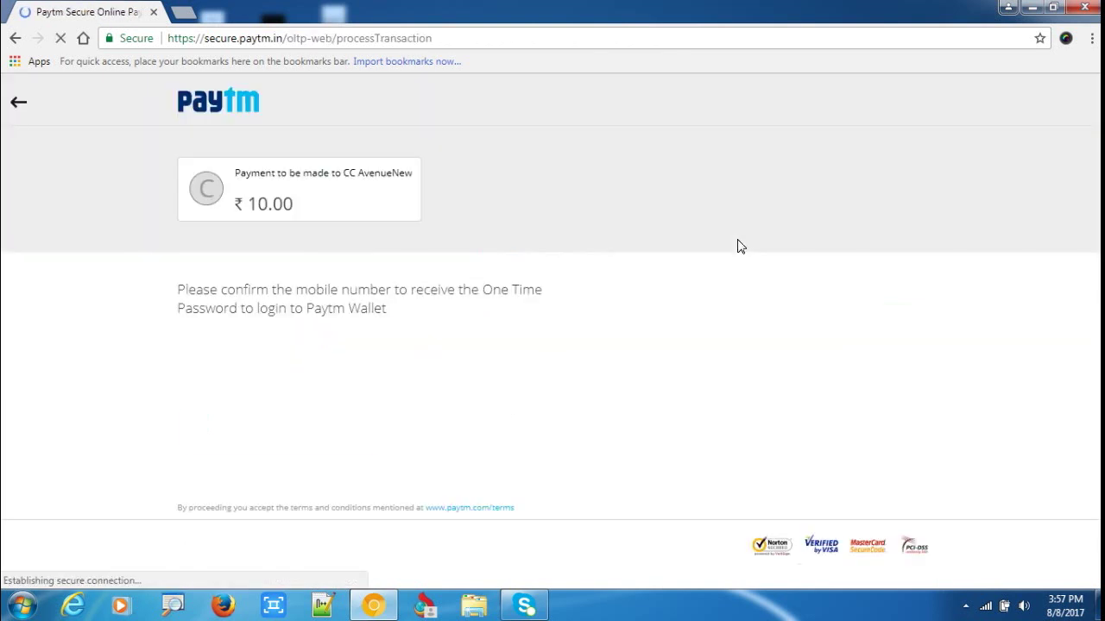
pyautogui.click(252, 381)
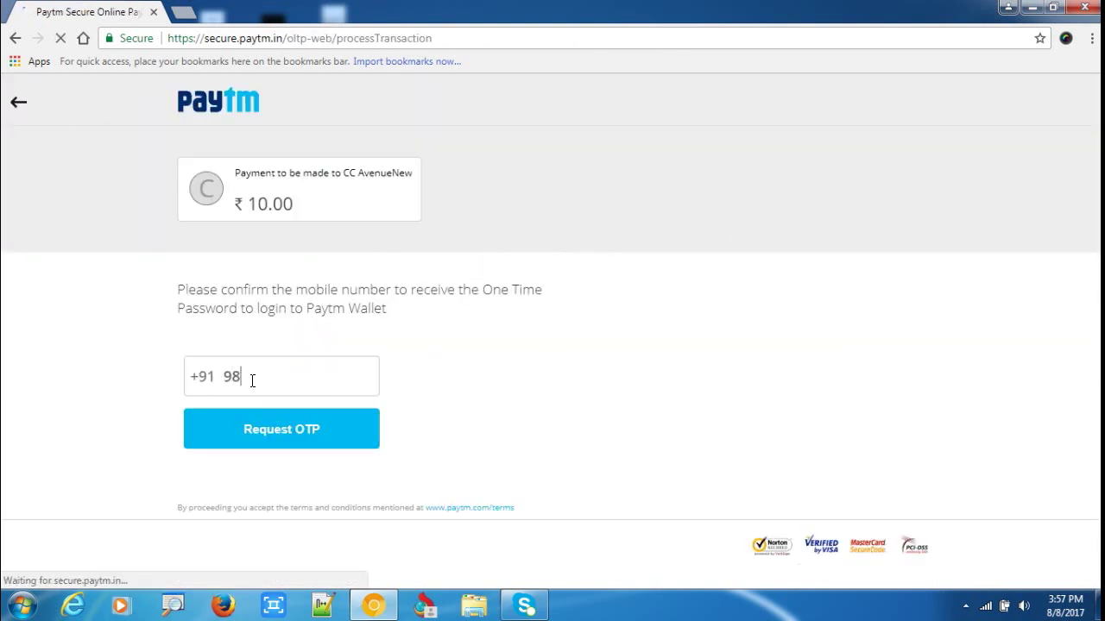
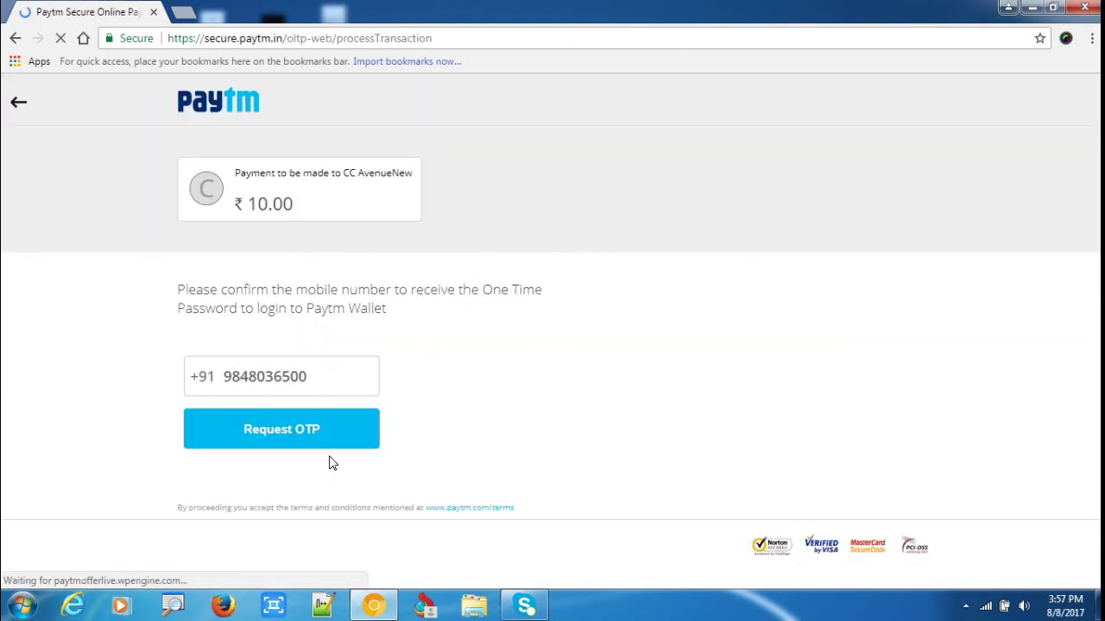
pyautogui.click(299, 432)
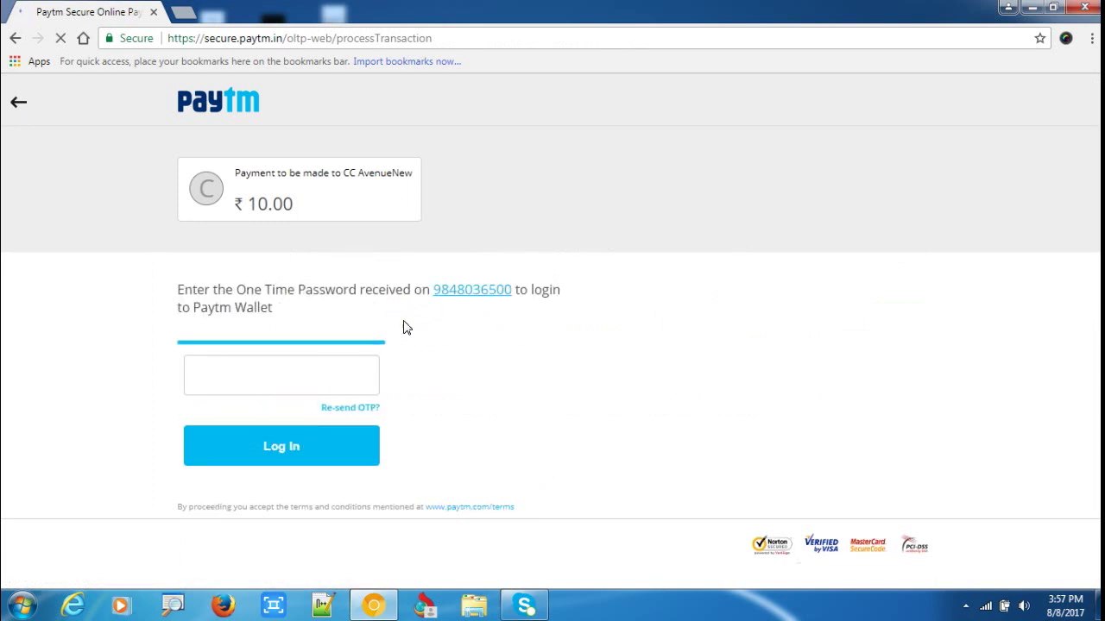
pyautogui.click(328, 372)
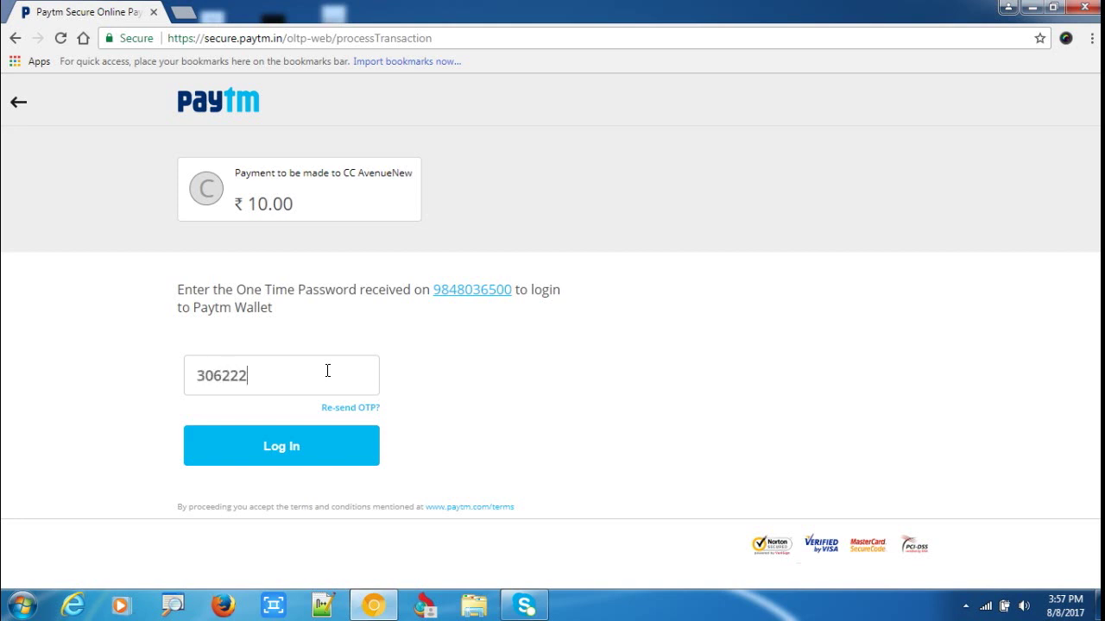
pyautogui.click(304, 445)
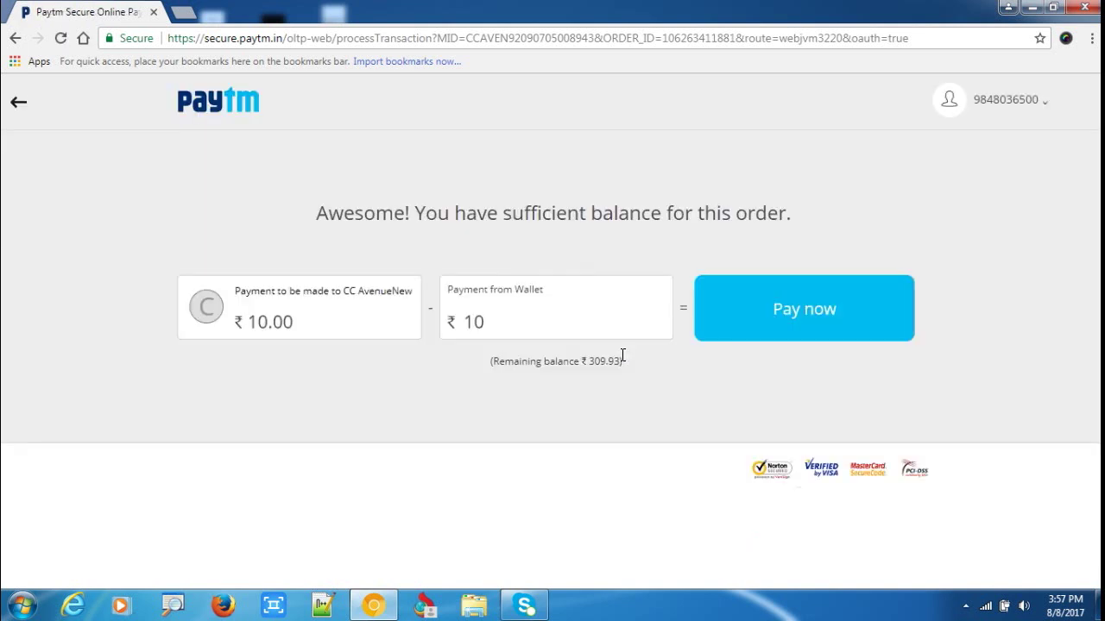
# Pay ₹10 from the Paytm wallet and open the Videos Dashboard from the student dashboard.
pyautogui.click(741, 320)
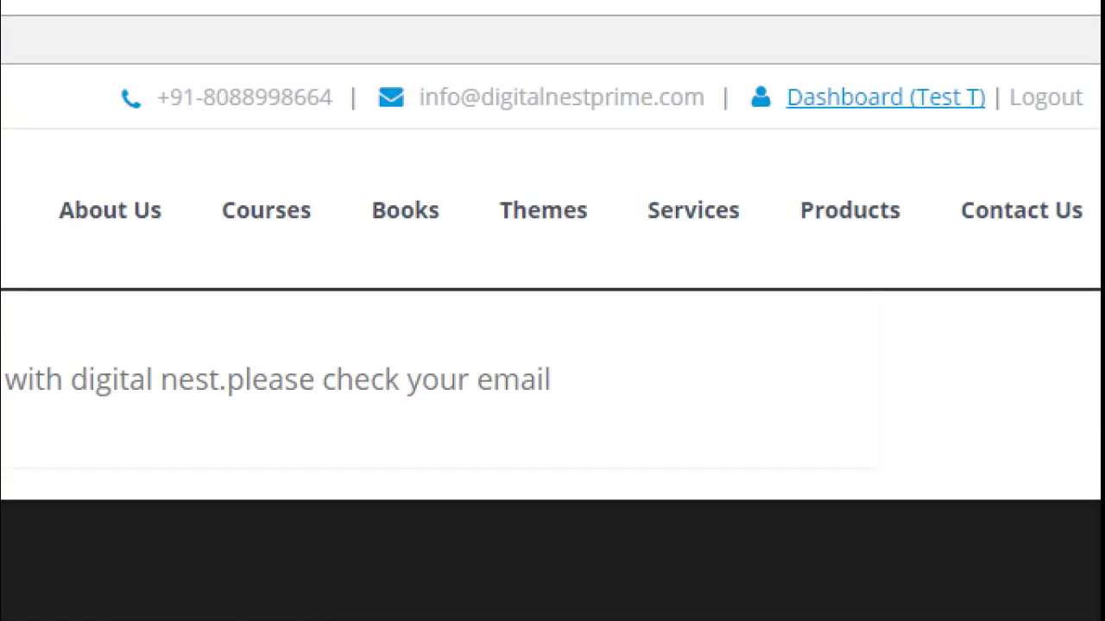
pyautogui.moveTo(792, 125)
pyautogui.mouseDown()
pyautogui.moveTo(1003, 74)
pyautogui.moveTo(744, 105)
pyautogui.mouseUp()
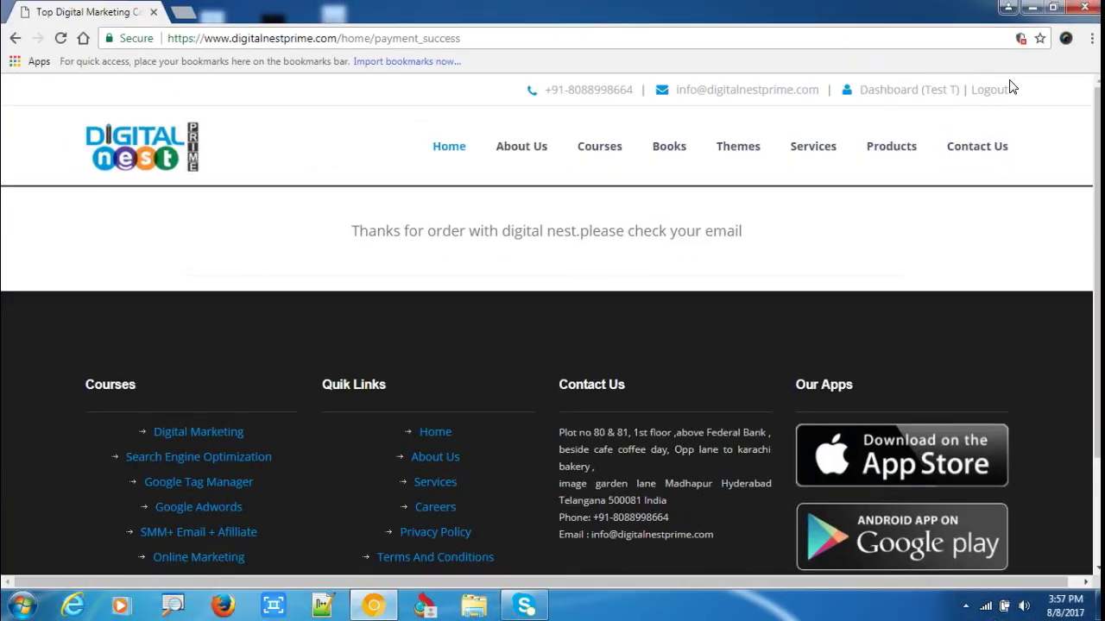
pyautogui.click(911, 92)
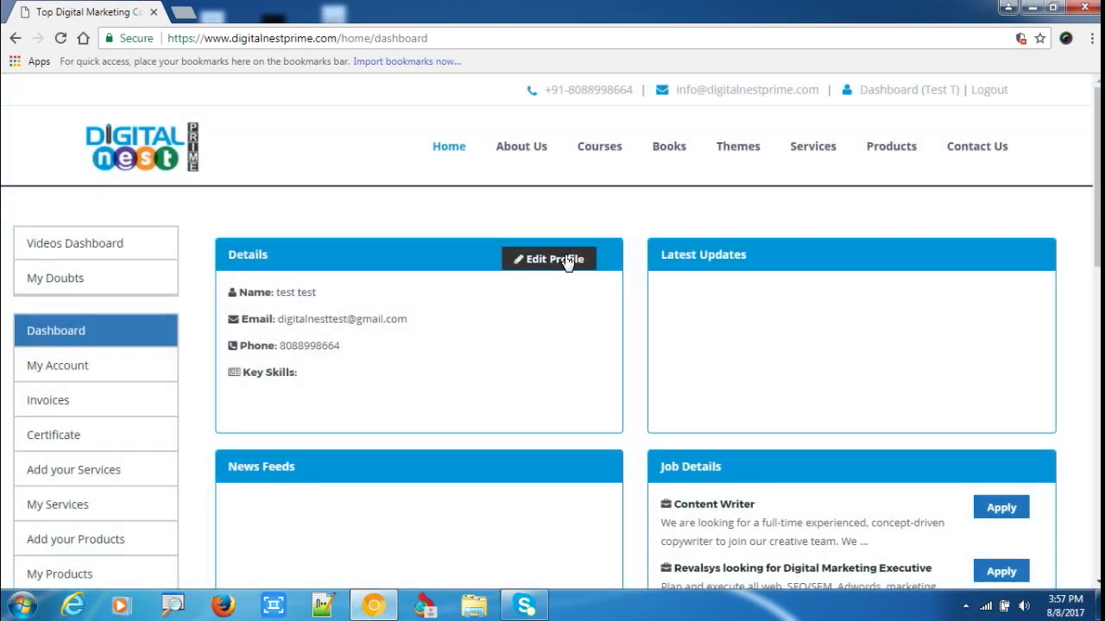
pyautogui.scroll(-1, 164, 335)
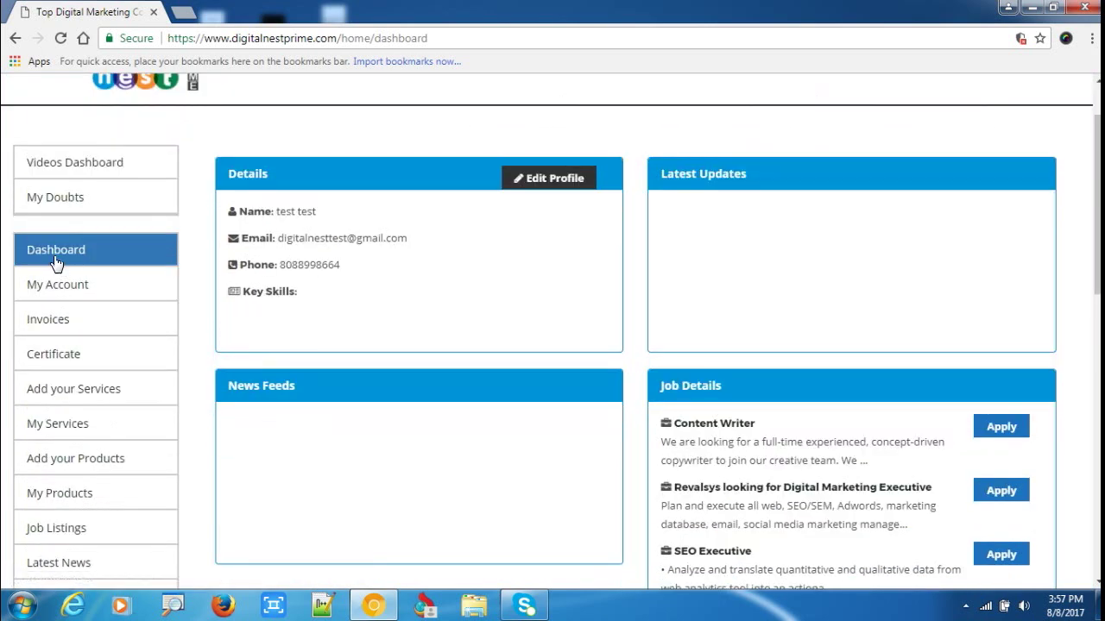
pyautogui.scroll(1, 104, 263)
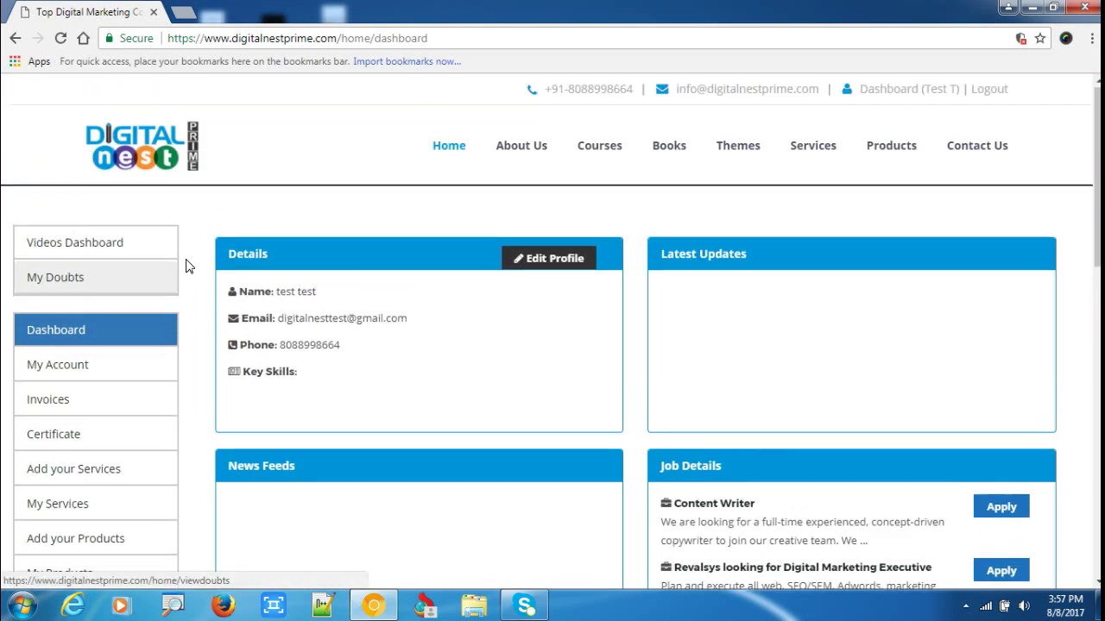
pyautogui.click(76, 251)
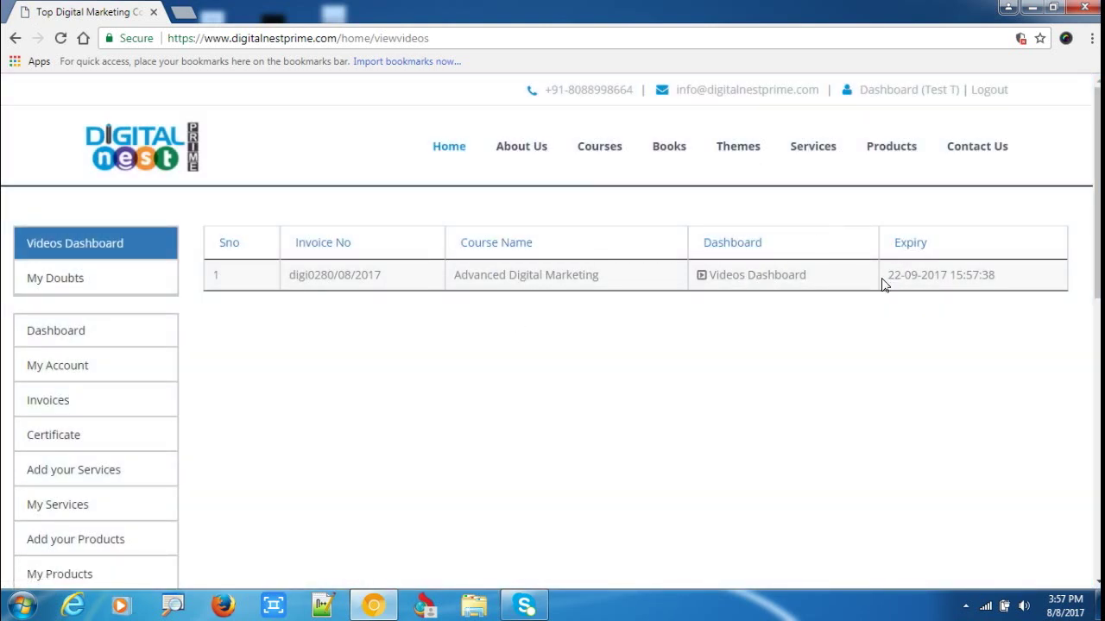
# Circle the course's 22-09-2017 expiry date and the Videos Dashboard link for viewers.
pyautogui.moveTo(882, 297); pyautogui.dragTo(908, 232)
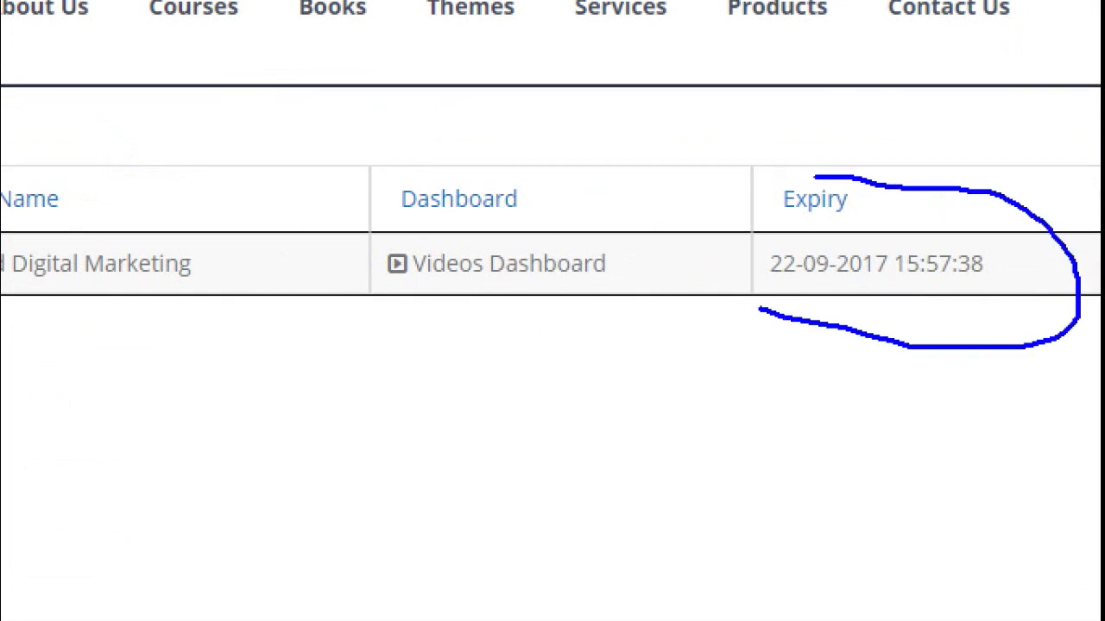
pyautogui.moveTo(814, 177); pyautogui.dragTo(756, 281)
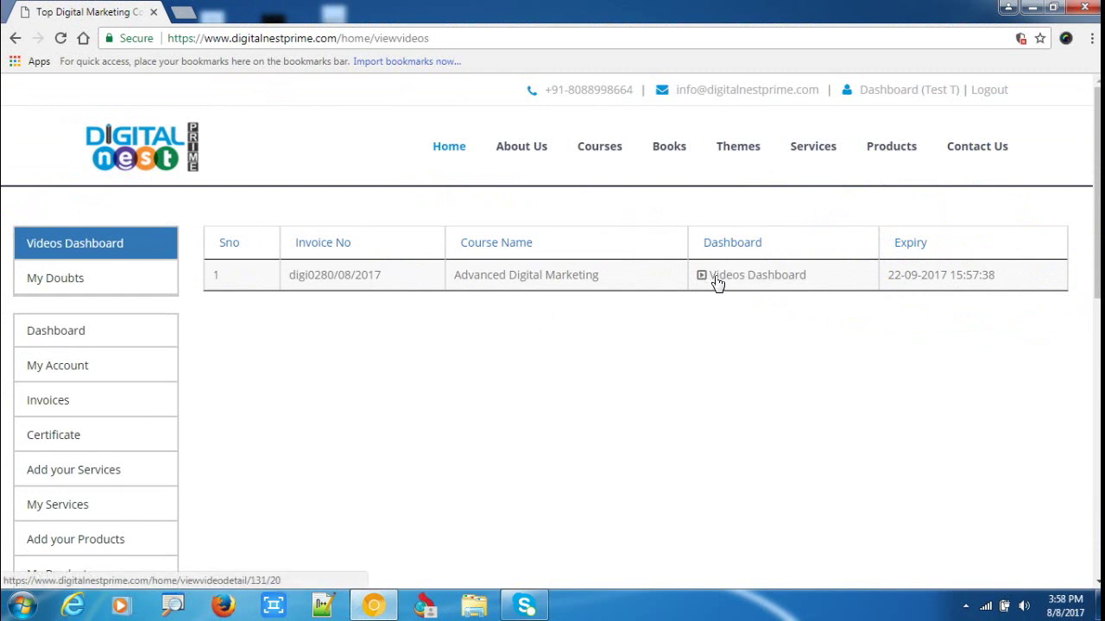
pyautogui.moveTo(696, 289); pyautogui.dragTo(903, 309)
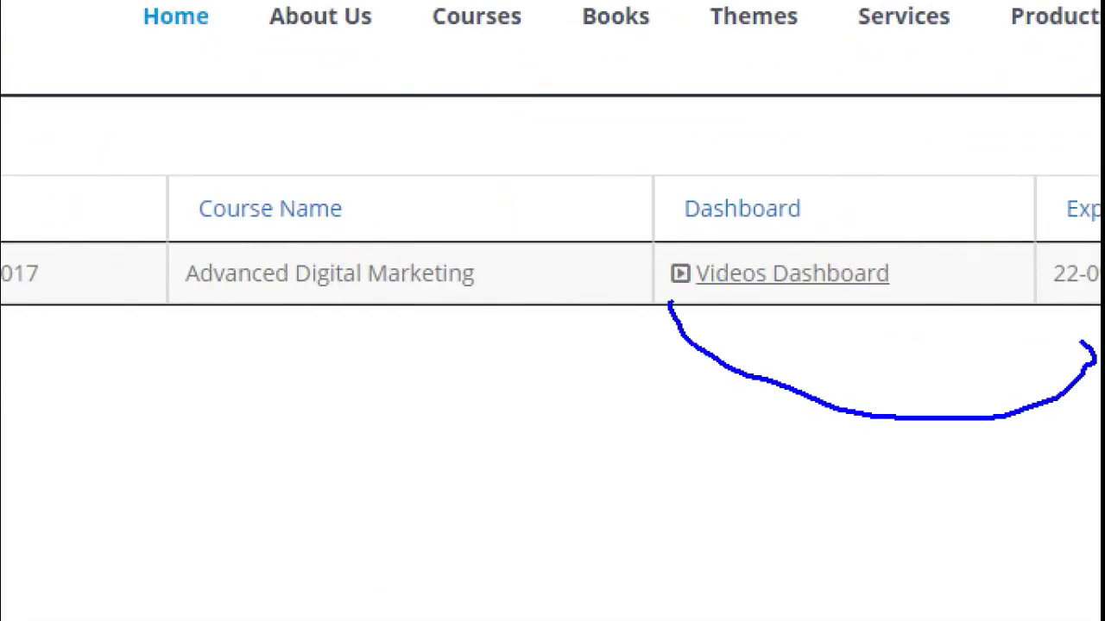
pyautogui.moveTo(1080, 342); pyautogui.dragTo(641, 286)
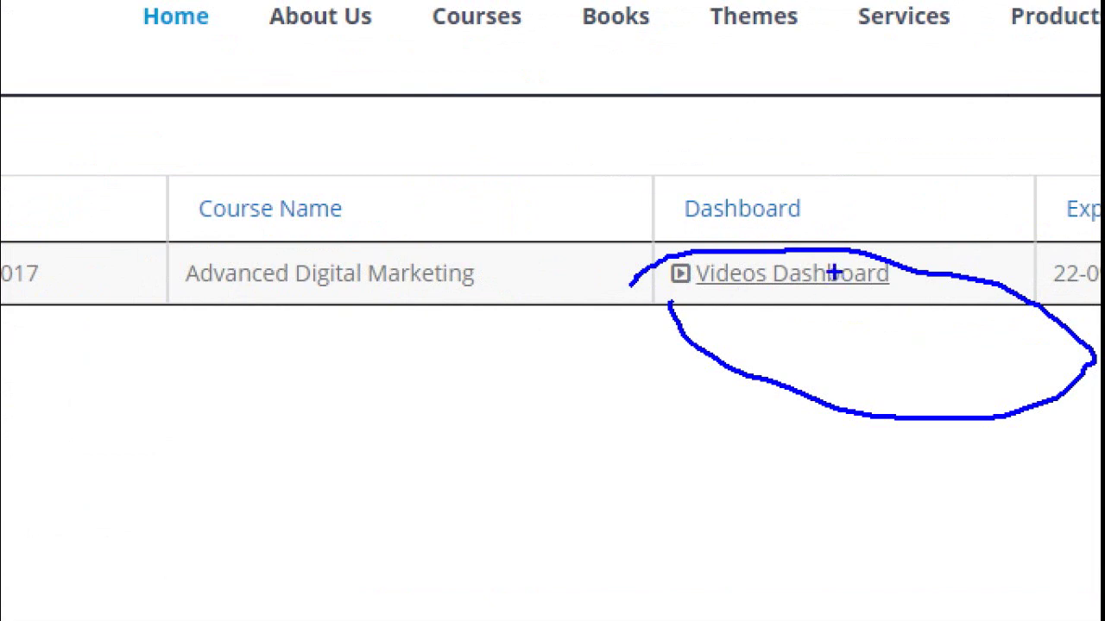
# Open the Advanced Digital Marketing course videos and underline the SEO, SEM, Affiliate and Social Media sessions.
pyautogui.click(723, 276)
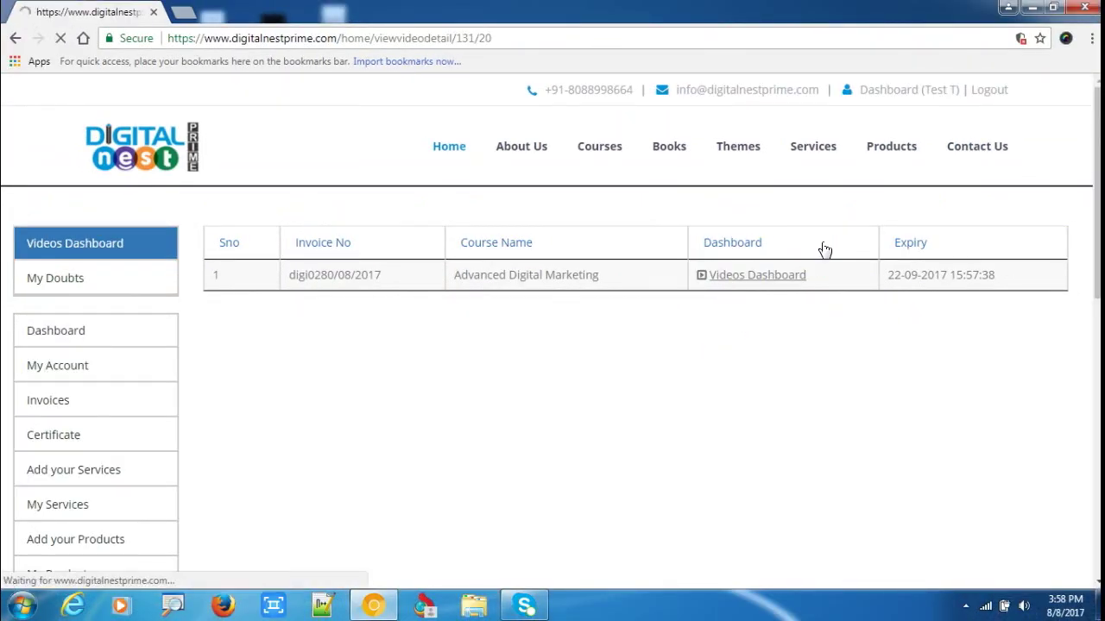
pyautogui.scroll(-1, 667, 369)
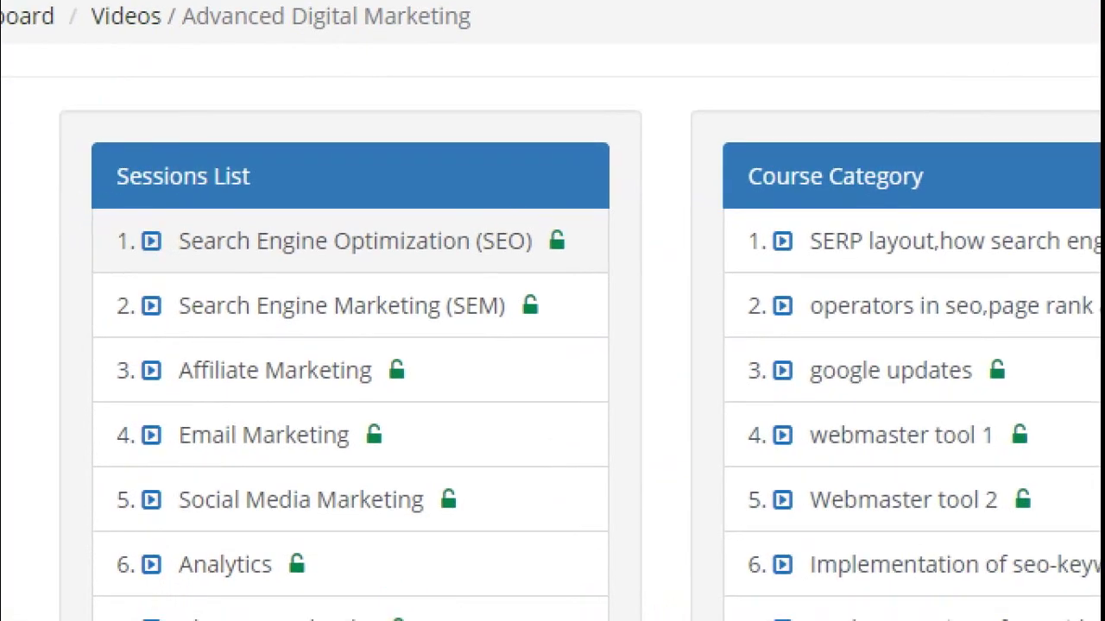
pyautogui.moveTo(181, 296); pyautogui.dragTo(251, 276)
pyautogui.moveTo(204, 322); pyautogui.dragTo(217, 322)
pyautogui.moveTo(322, 315); pyautogui.dragTo(422, 298)
pyautogui.moveTo(233, 376); pyautogui.dragTo(385, 352)
pyautogui.moveTo(261, 483); pyautogui.dragTo(399, 468)
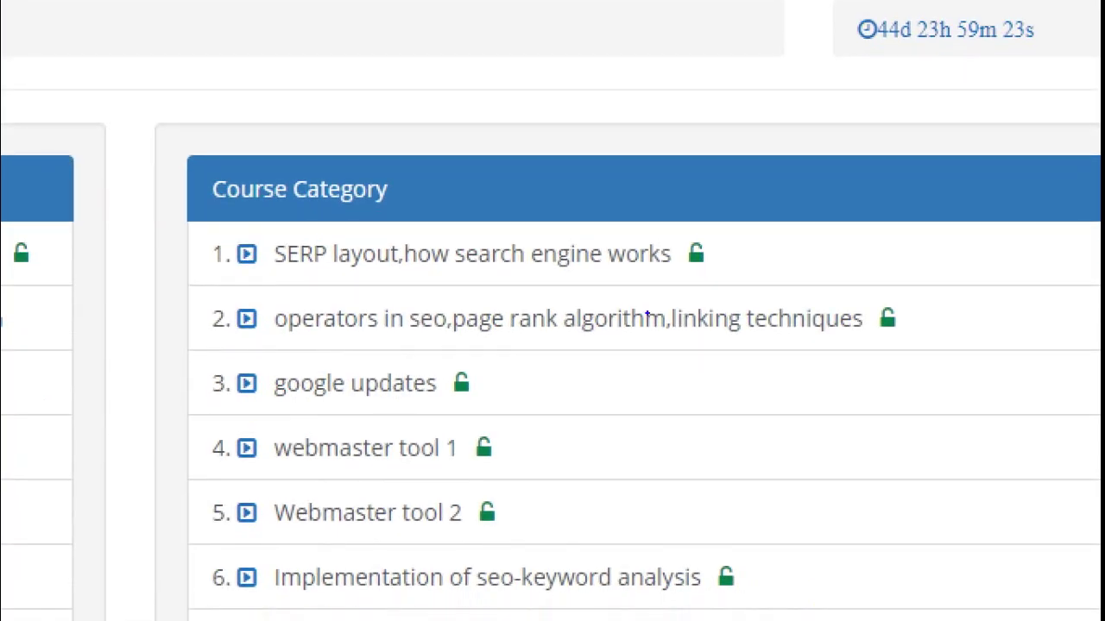
pyautogui.moveTo(462, 279); pyautogui.dragTo(548, 271)
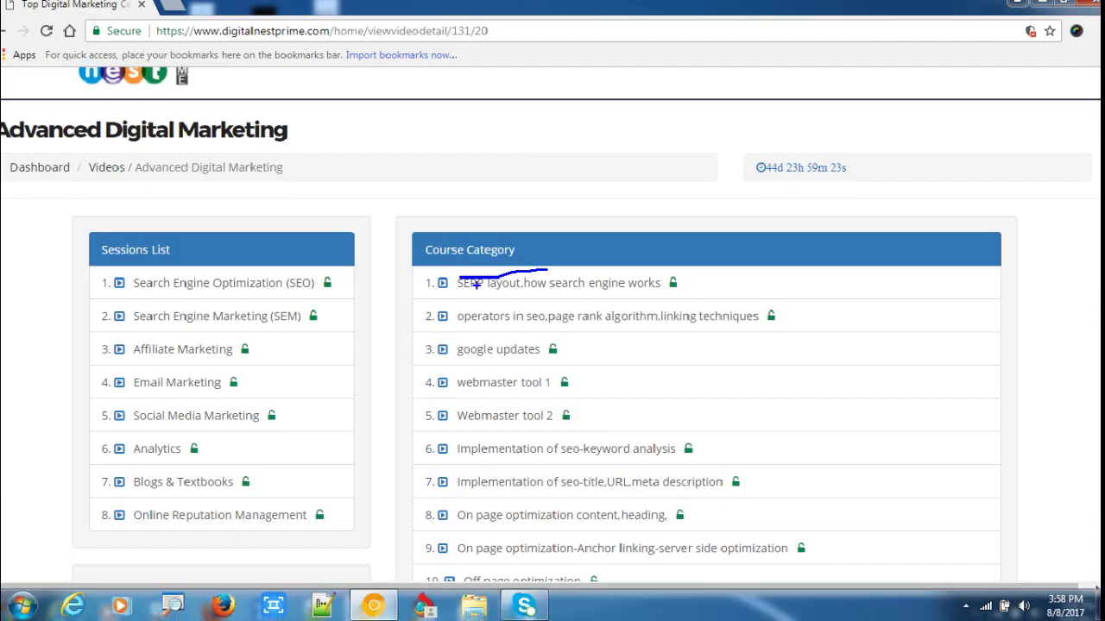
# Open the Search Engine Optimization session and load its SERP layout lesson video.
pyautogui.click(270, 290)
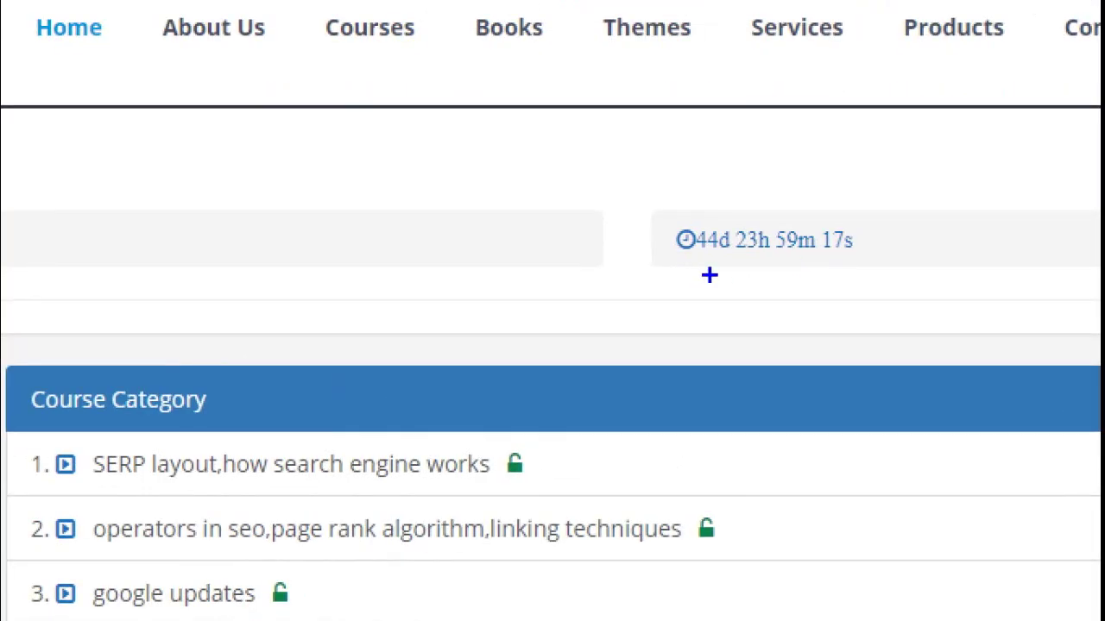
pyautogui.moveTo(710, 275)
pyautogui.mouseDown()
pyautogui.moveTo(762, 291)
pyautogui.moveTo(613, 233)
pyautogui.moveTo(597, 257)
pyautogui.mouseUp()
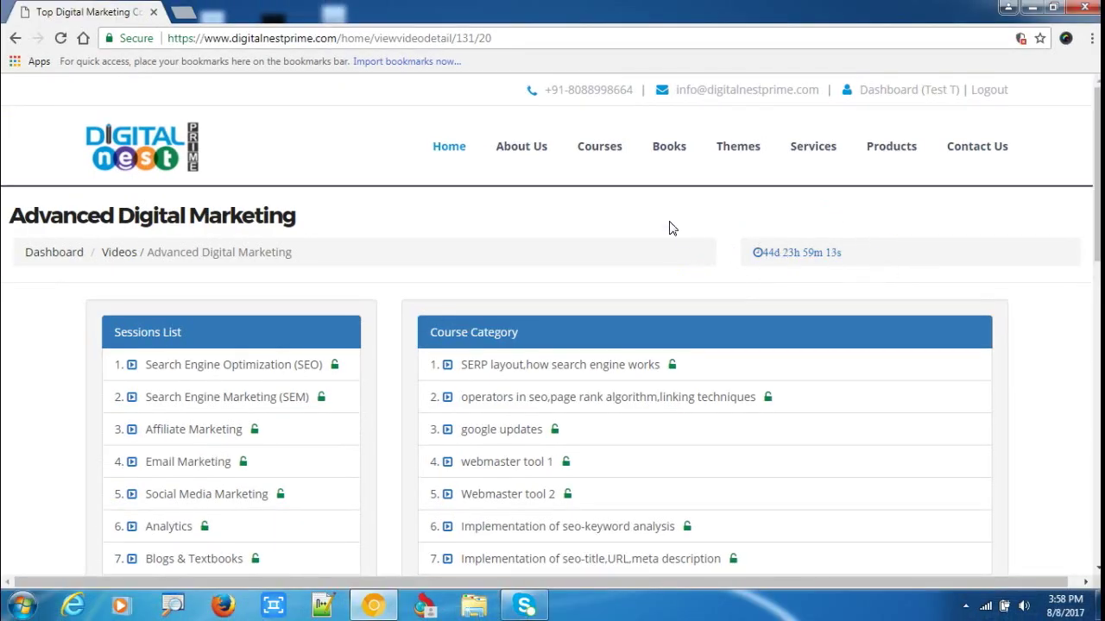
pyautogui.scroll(-1, 489, 270)
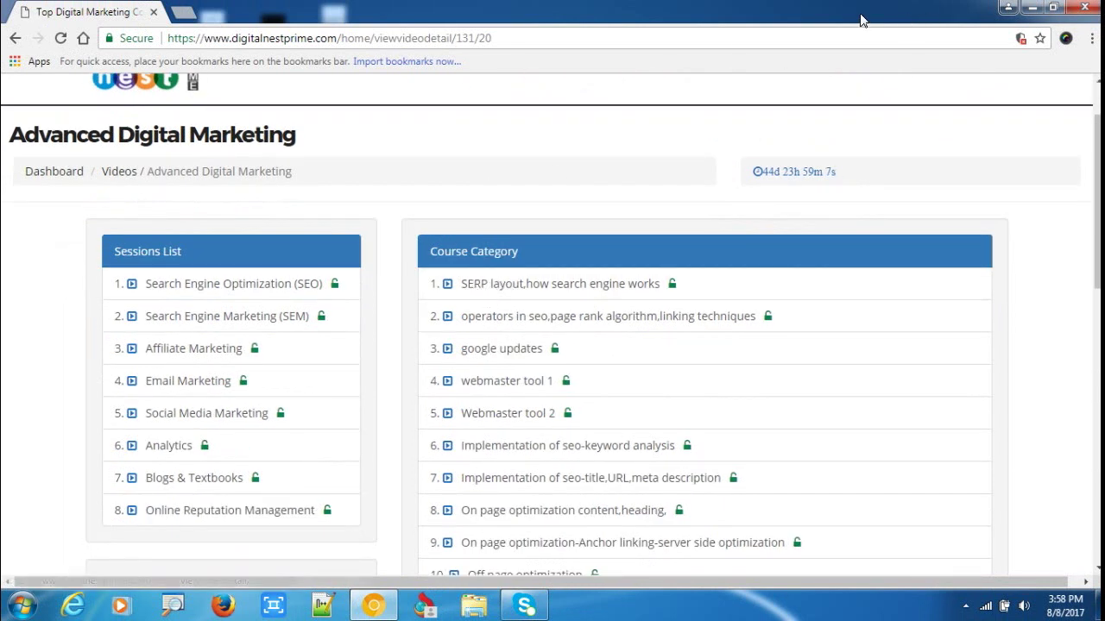
pyautogui.click(563, 291)
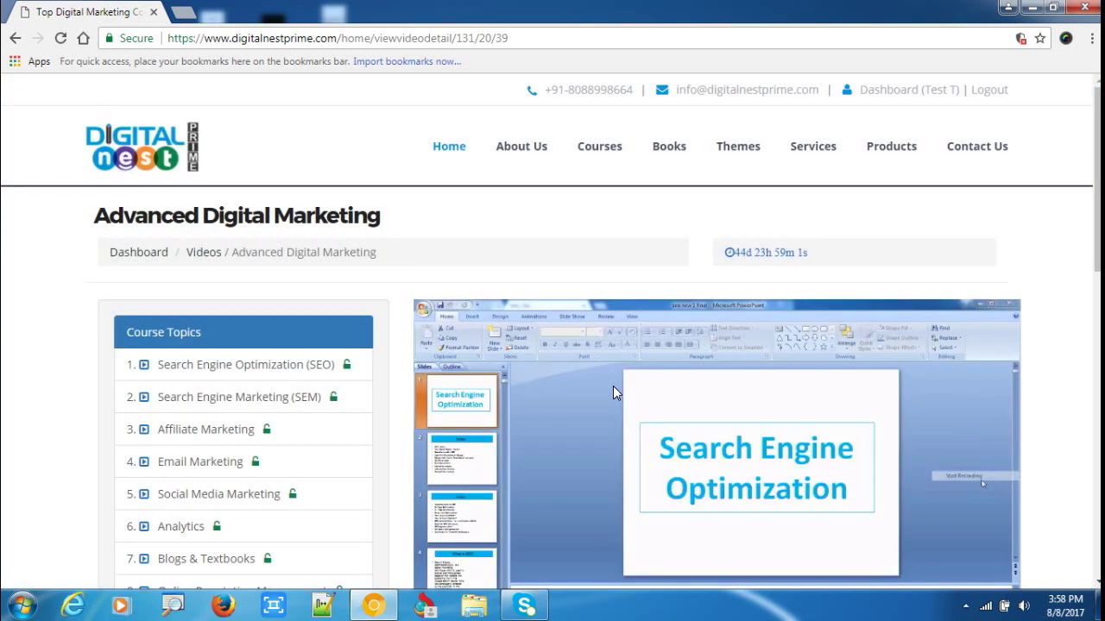
pyautogui.scroll(-2, 477, 235)
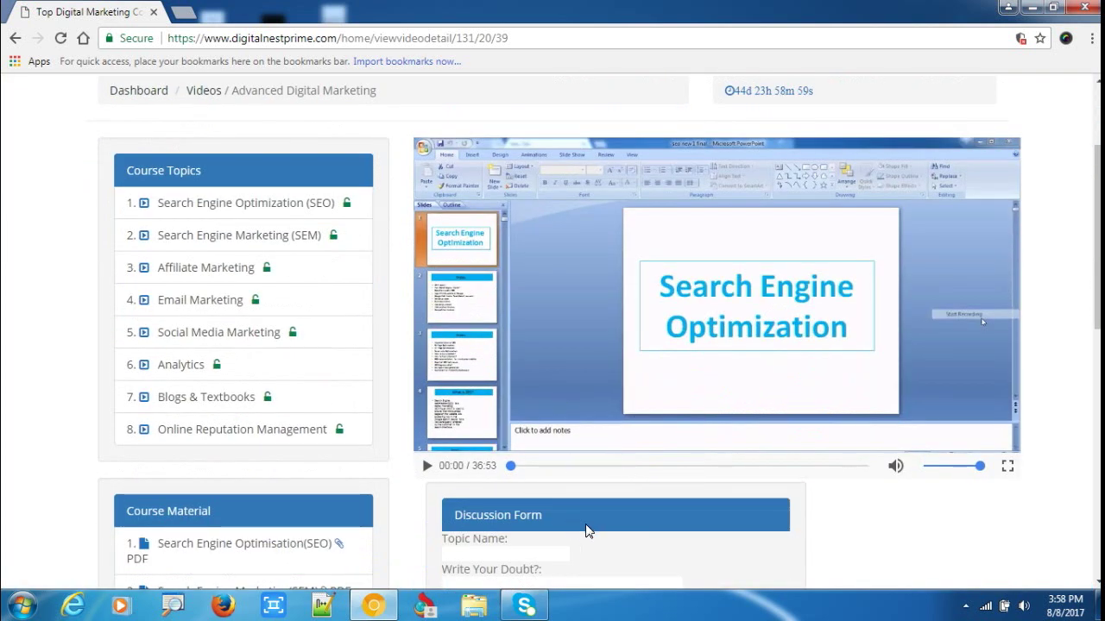
pyautogui.scroll(-2, 583, 523)
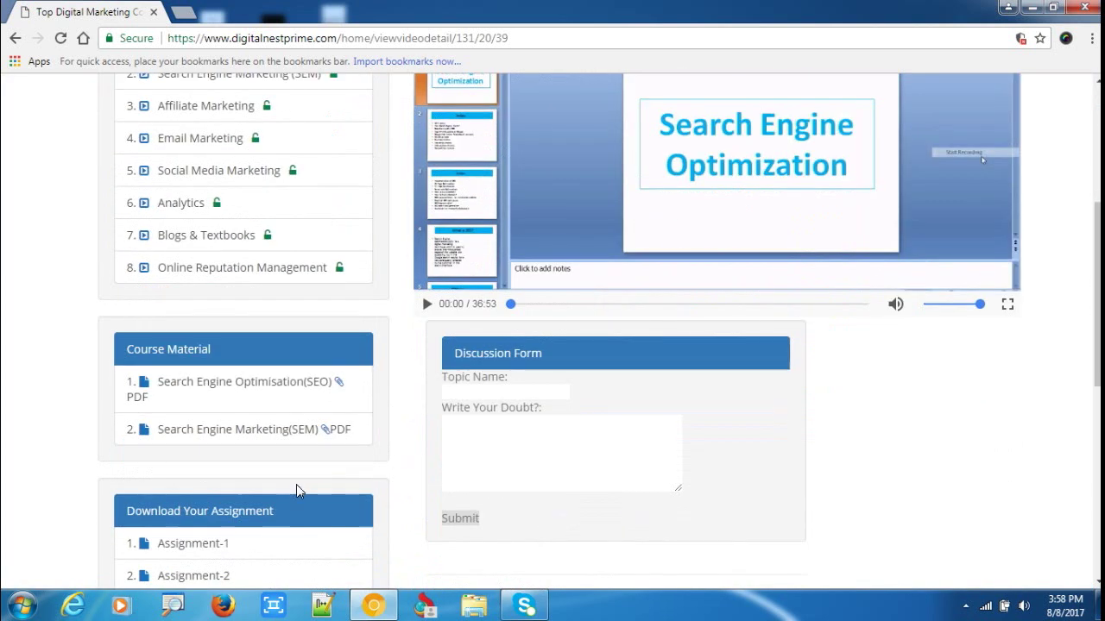
pyautogui.click(246, 384)
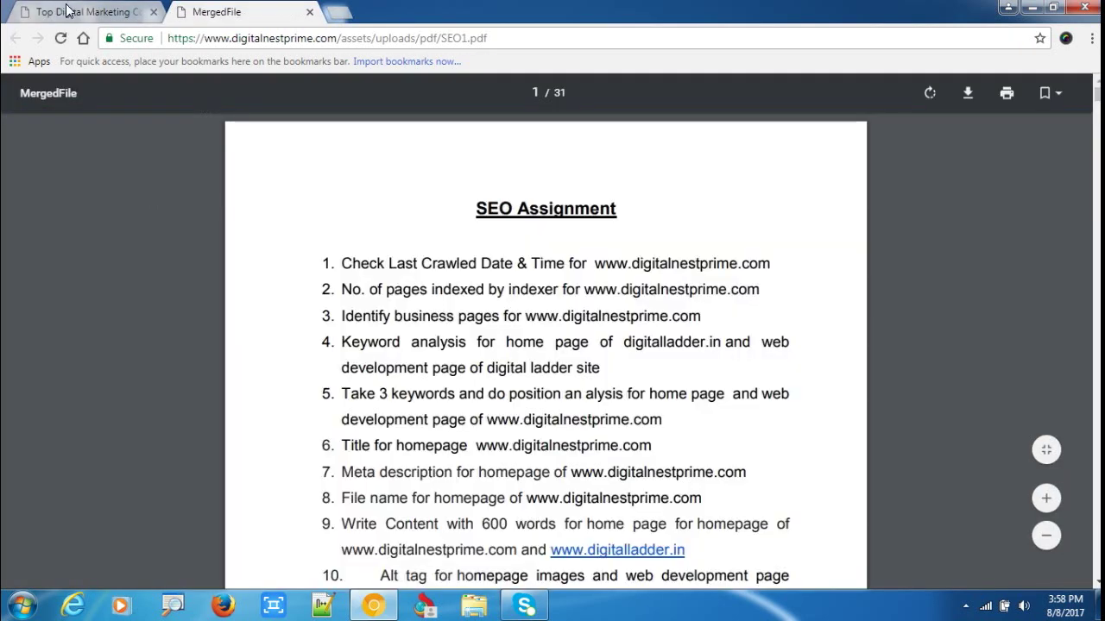
pyautogui.click(78, 13)
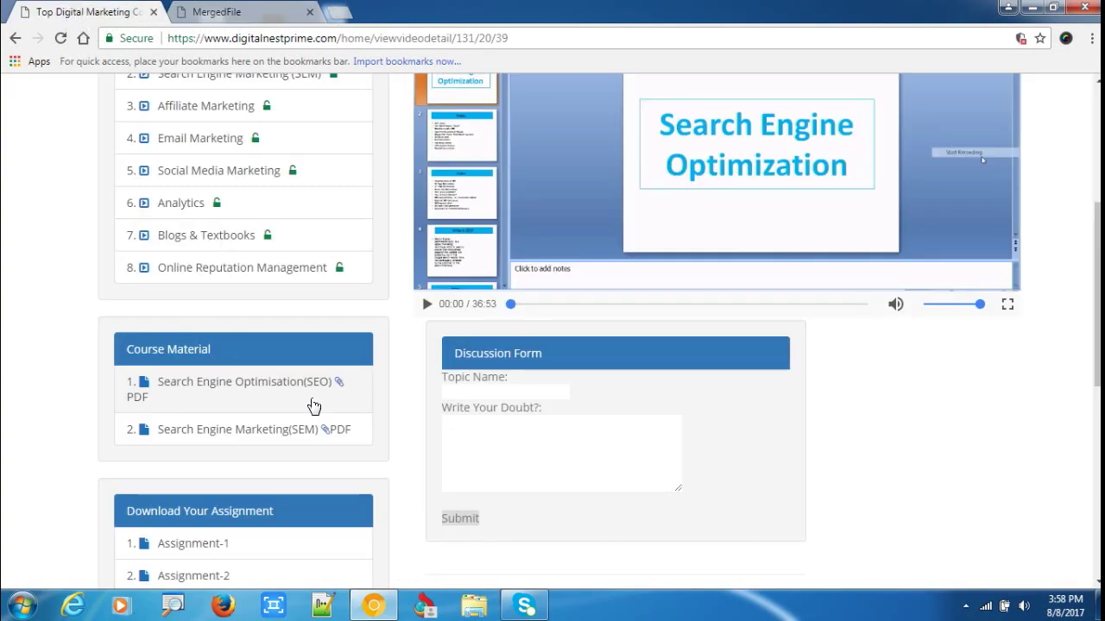
pyautogui.click(251, 14)
pyautogui.scroll(-20, 518, 345)
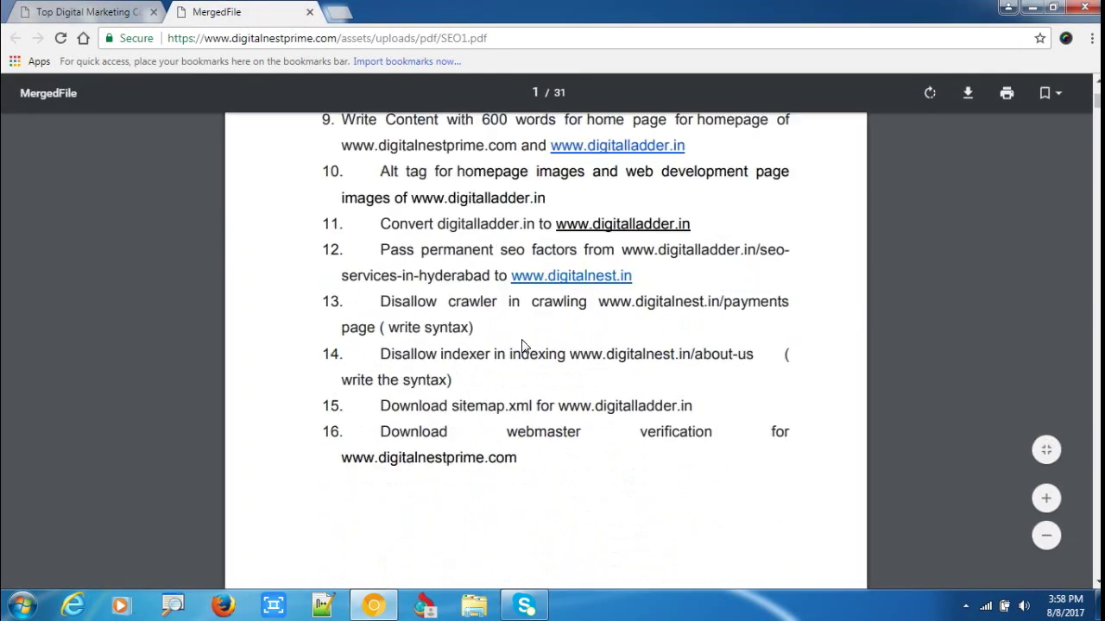
pyautogui.scroll(-5, 434, 327)
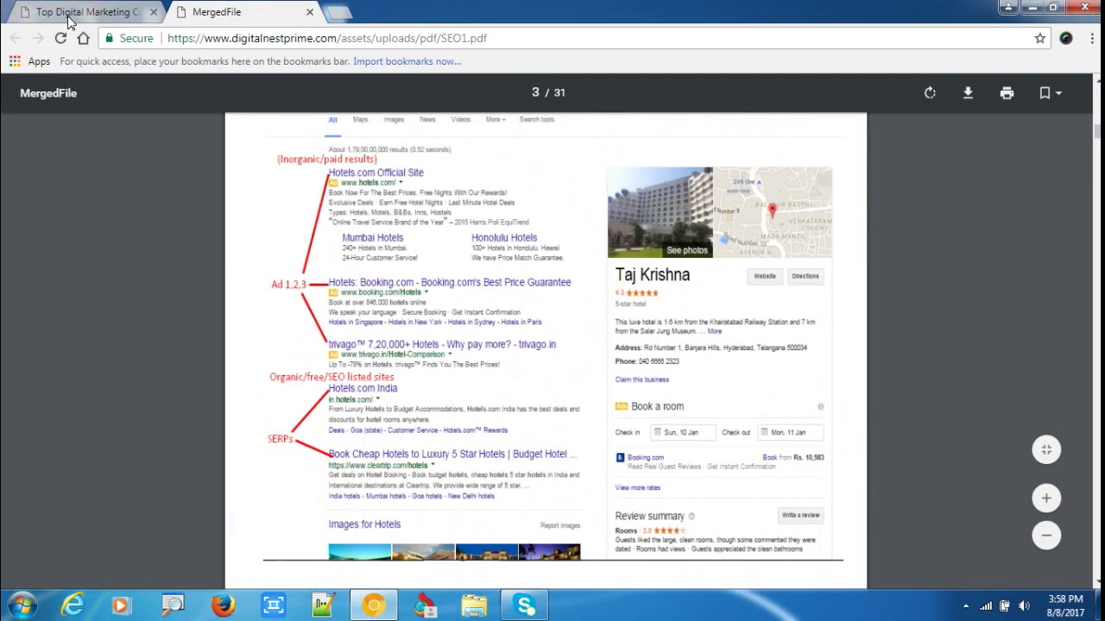
pyautogui.click(87, 12)
pyautogui.scroll(-5, 259, 313)
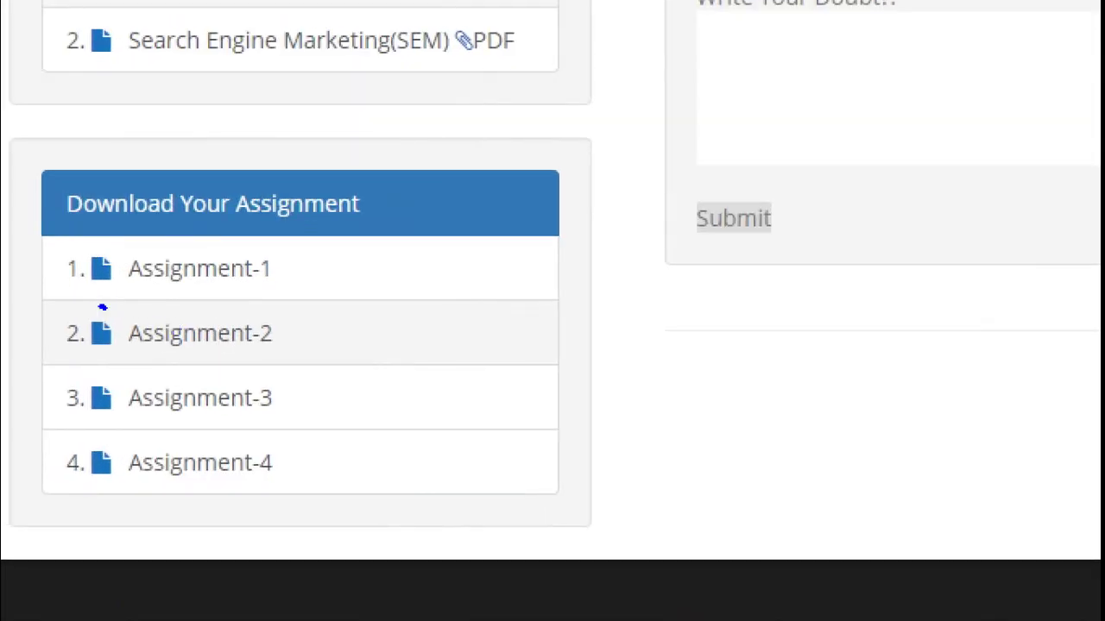
pyautogui.moveTo(143, 320); pyautogui.dragTo(105, 259)
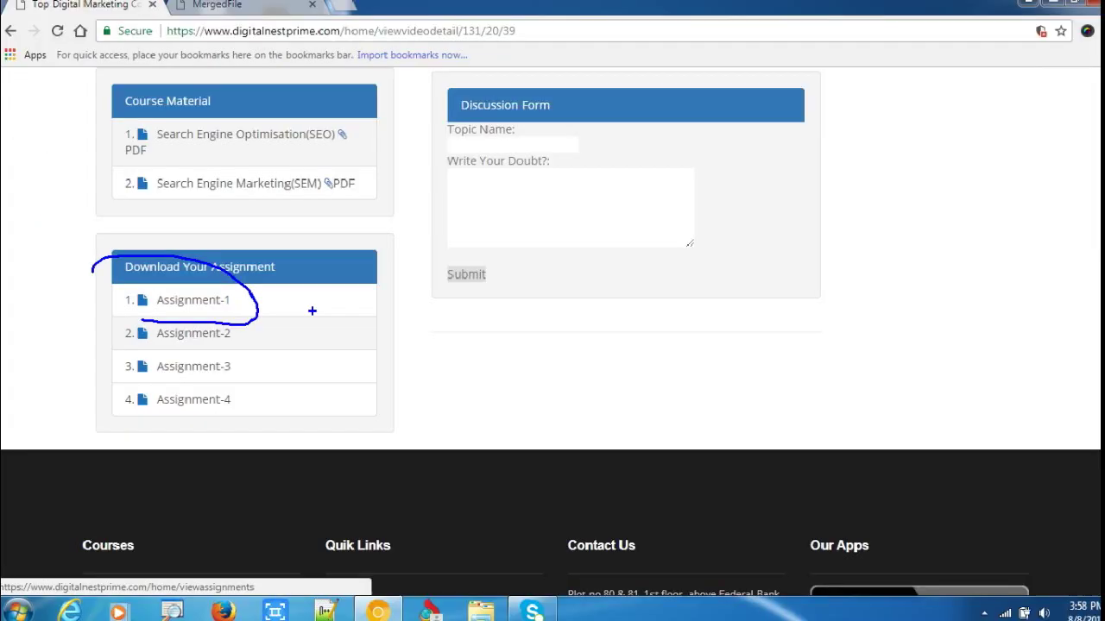
pyautogui.scroll(10, 476, 387)
pyautogui.scroll(-2, 664, 373)
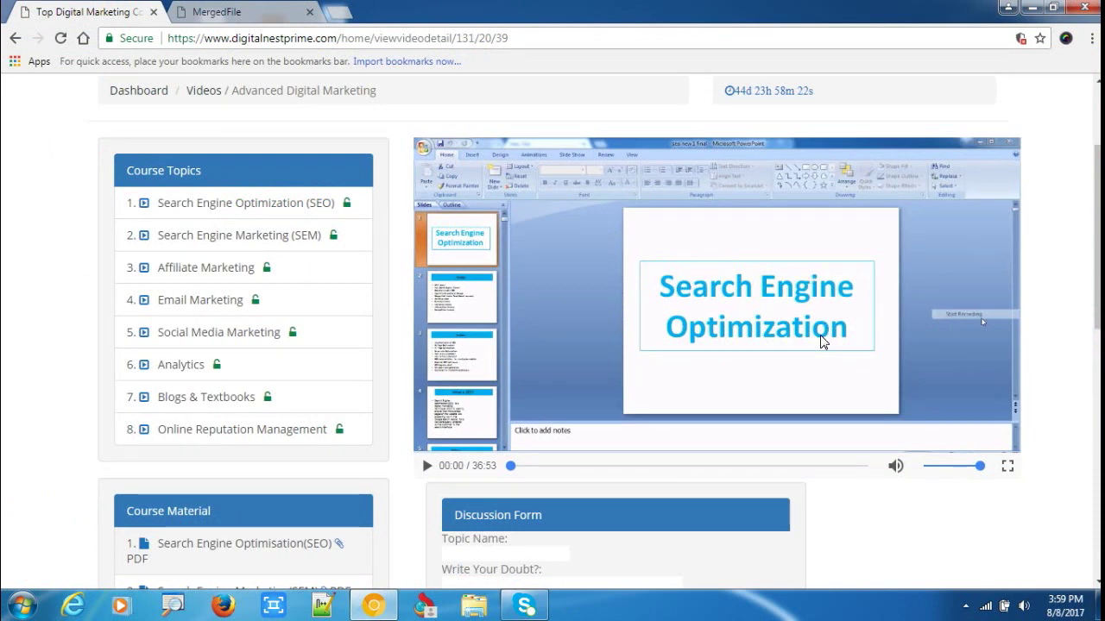
pyautogui.scroll(-1, 799, 421)
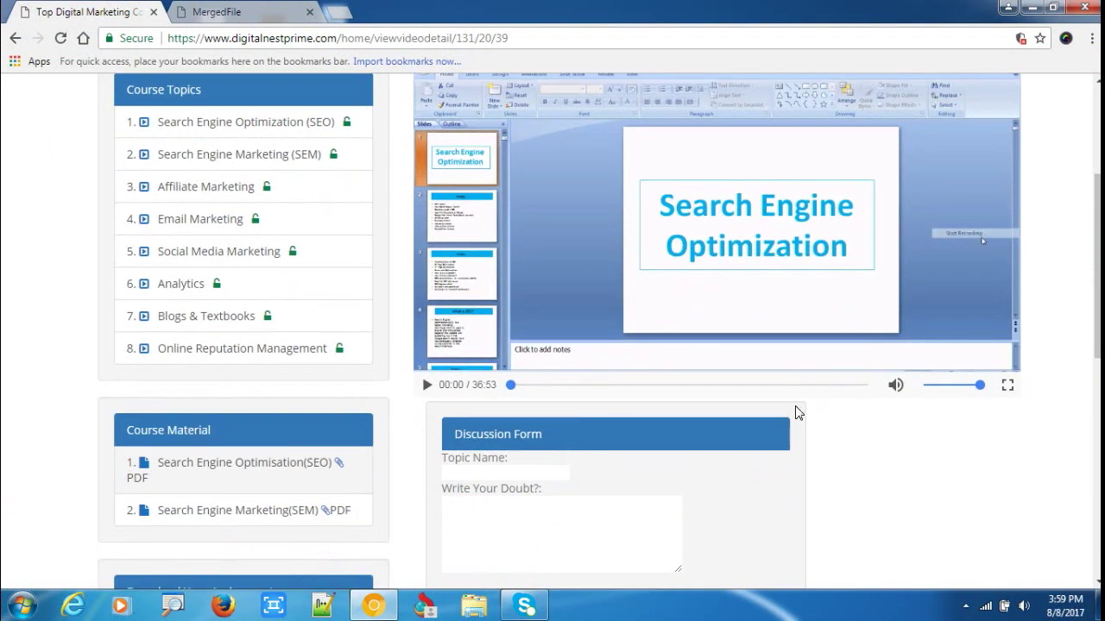
pyautogui.scroll(-1, 695, 387)
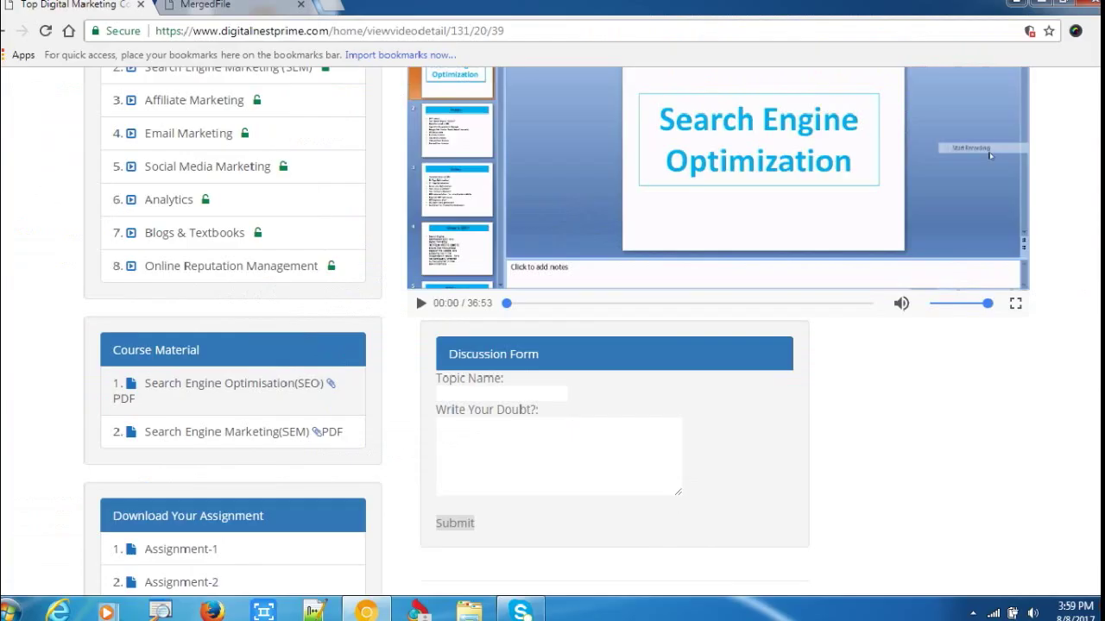
pyautogui.scroll(3, 654, 175)
pyautogui.scroll(-4, 699, 330)
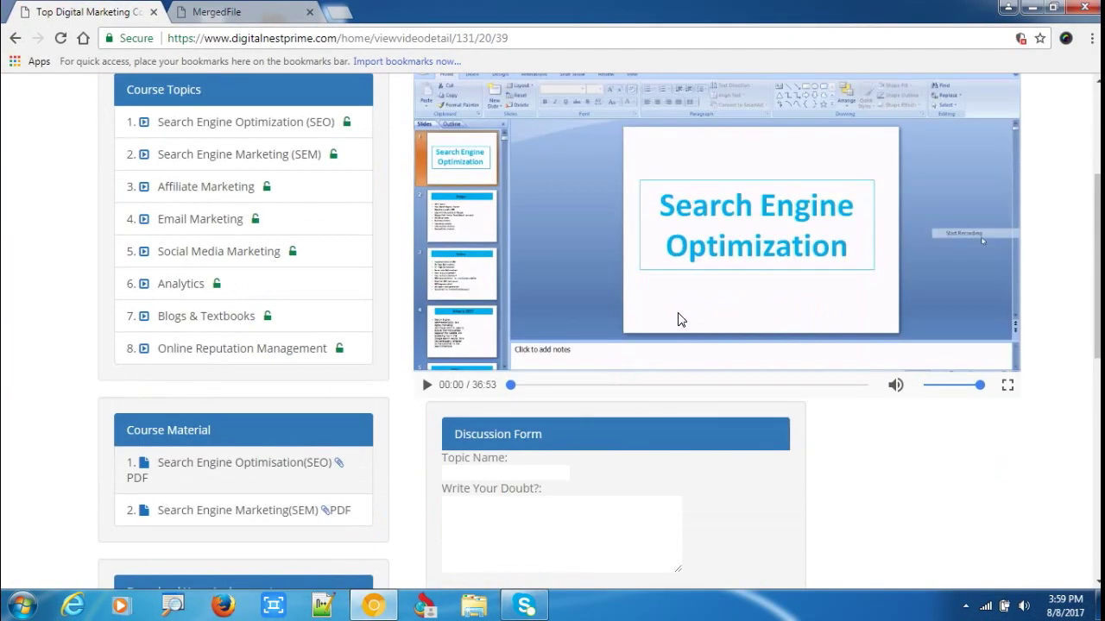
pyautogui.scroll(2, 604, 259)
pyautogui.scroll(-2, 713, 317)
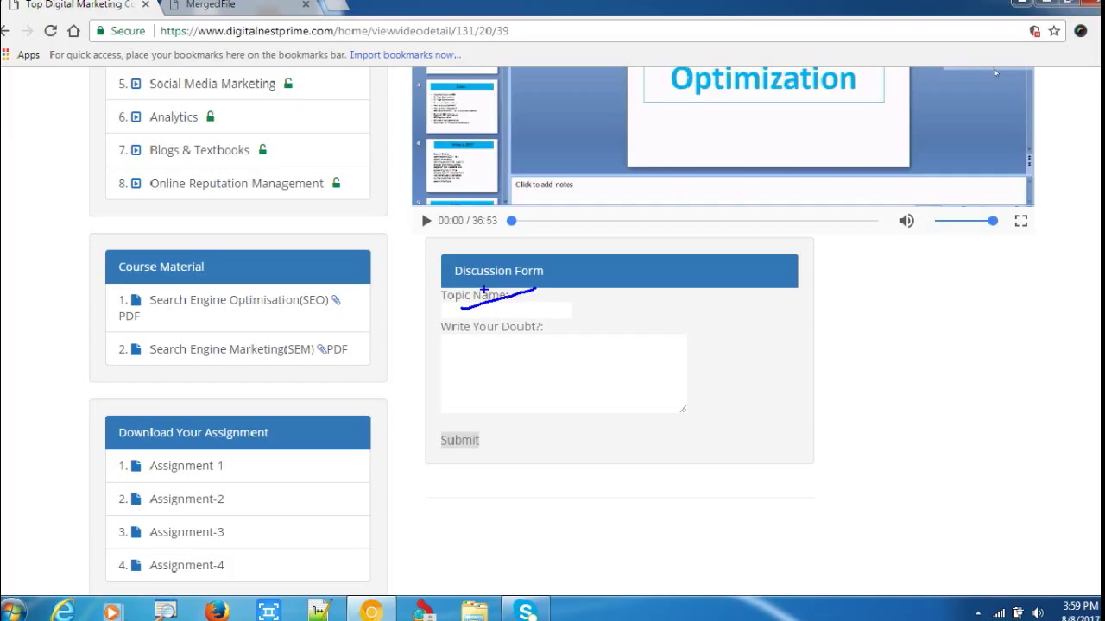
pyautogui.scroll(5, 309, 390)
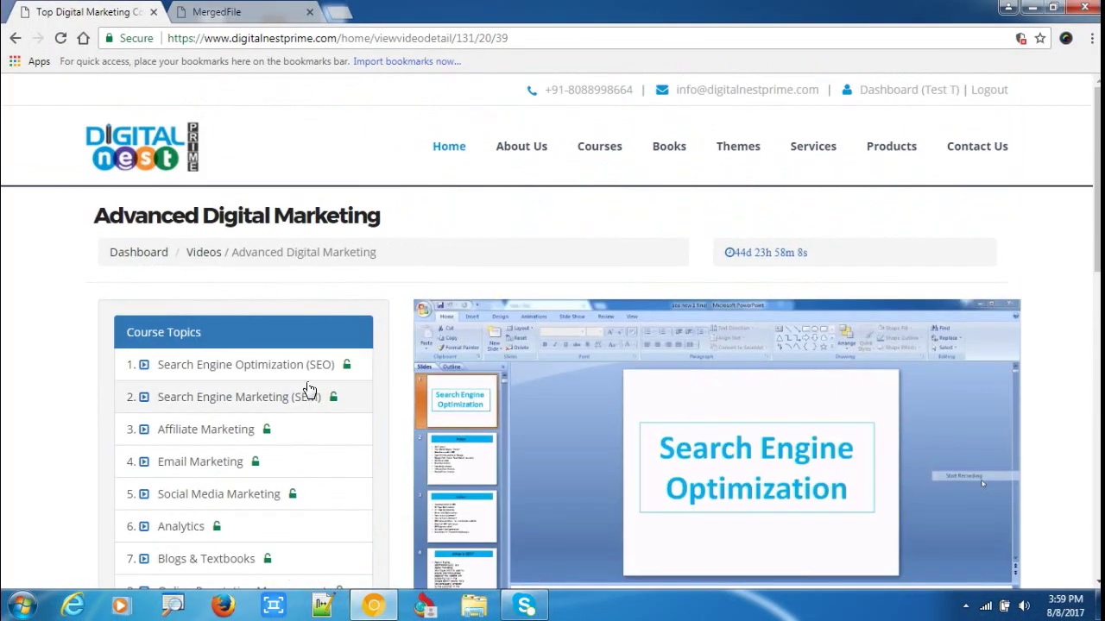
pyautogui.scroll(-4, 309, 390)
pyautogui.click(501, 393)
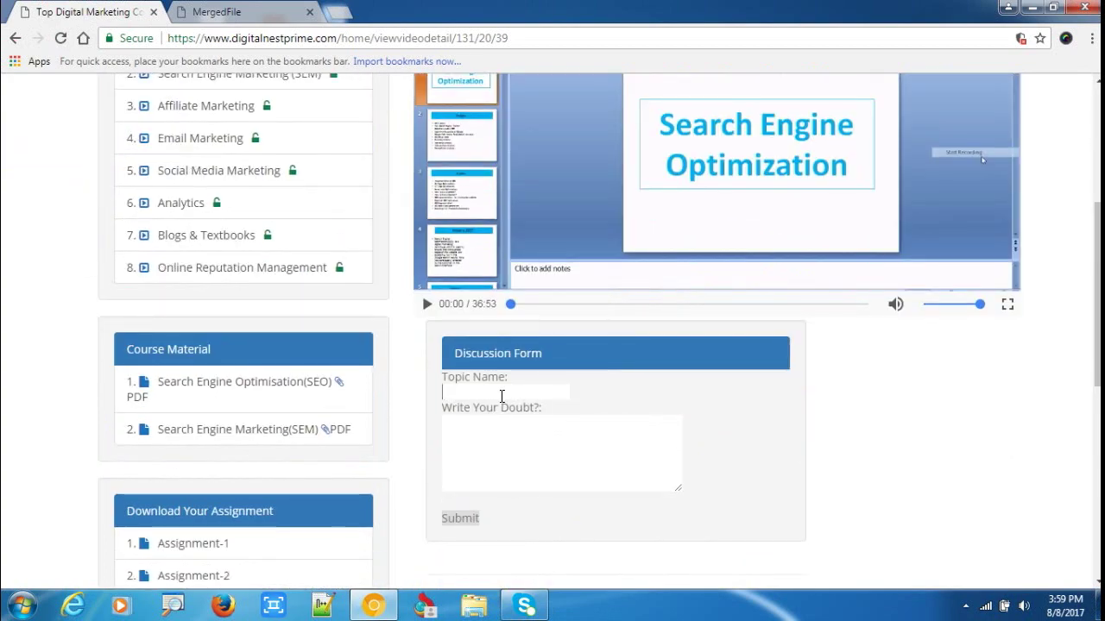
pyautogui.scroll(-1, 538, 418)
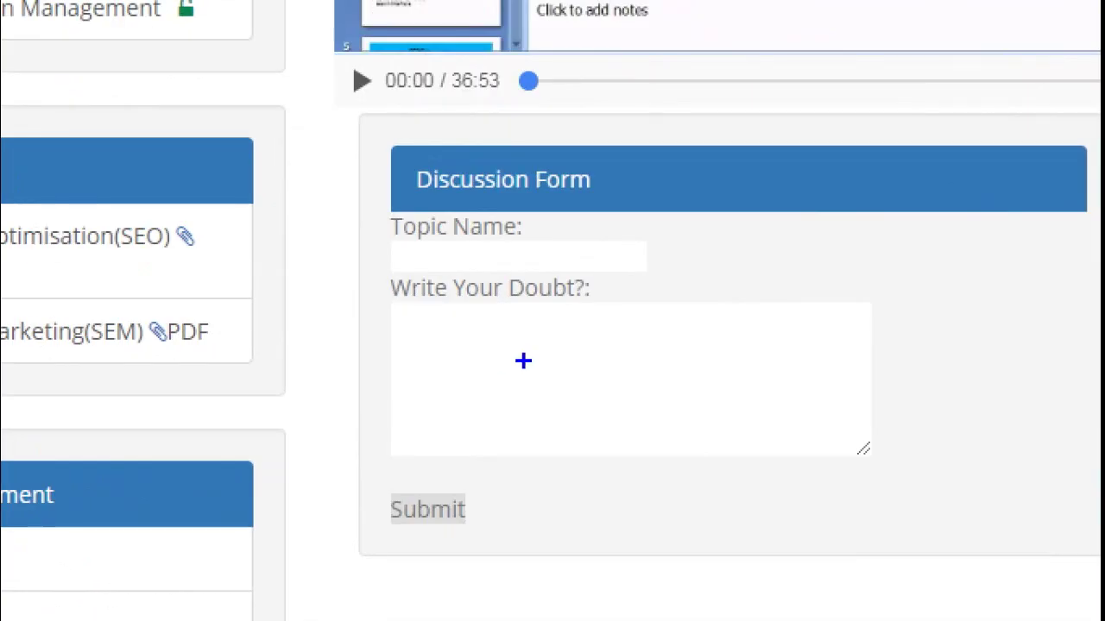
pyautogui.moveTo(541, 345)
pyautogui.mouseDown()
pyautogui.moveTo(410, 362)
pyautogui.moveTo(513, 330)
pyautogui.mouseUp()
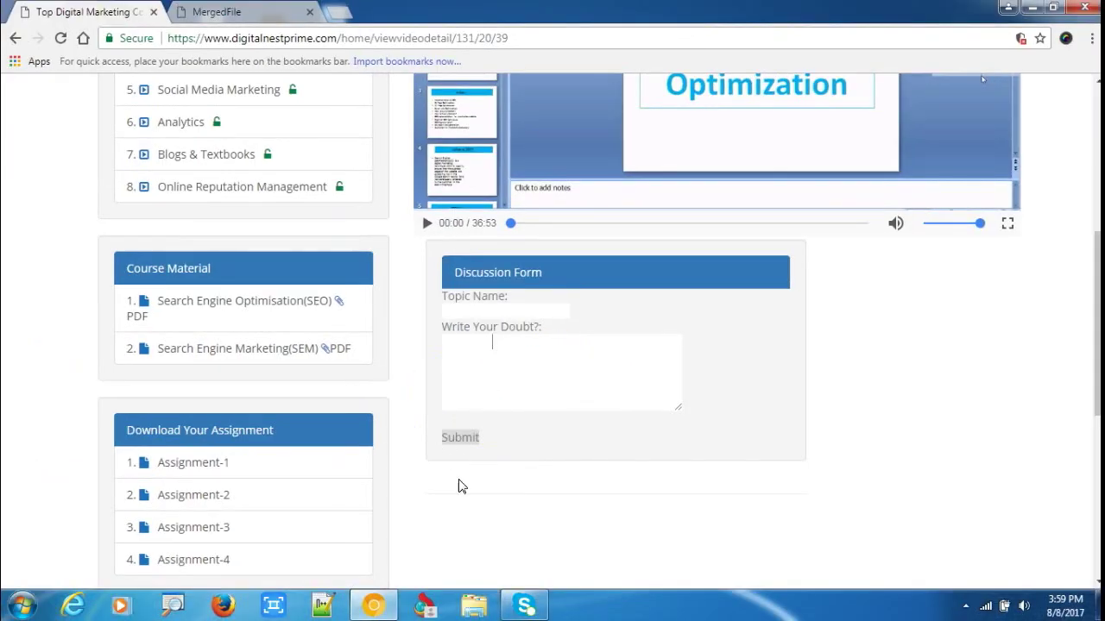
pyautogui.scroll(5, 577, 406)
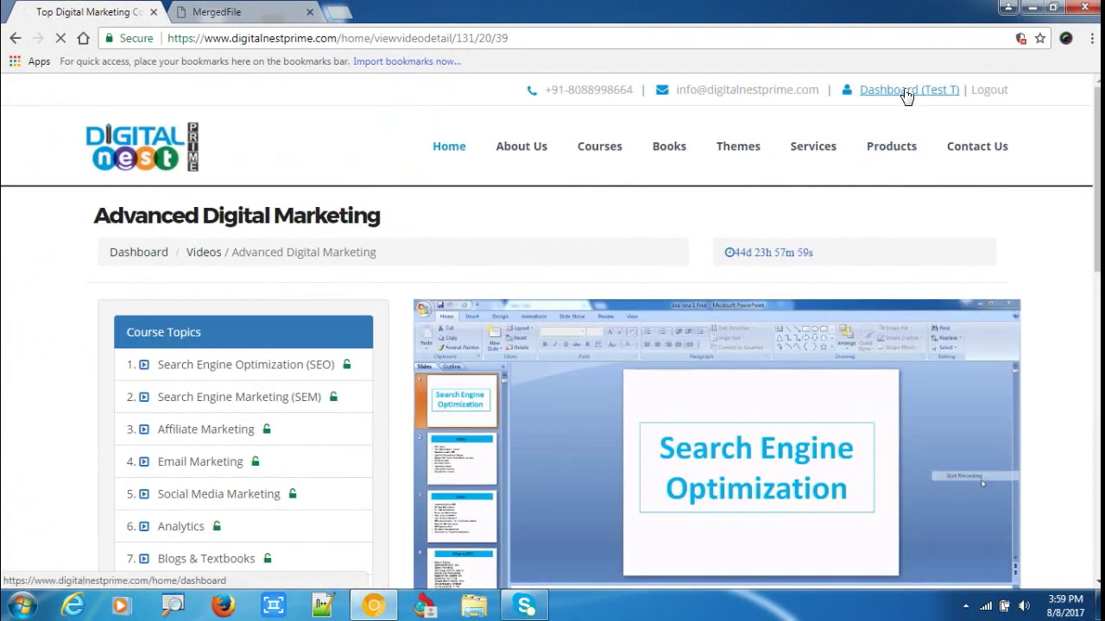
# Go from the dashboard to the Advanced Digital Marketing course videos.
pyautogui.click(904, 92)
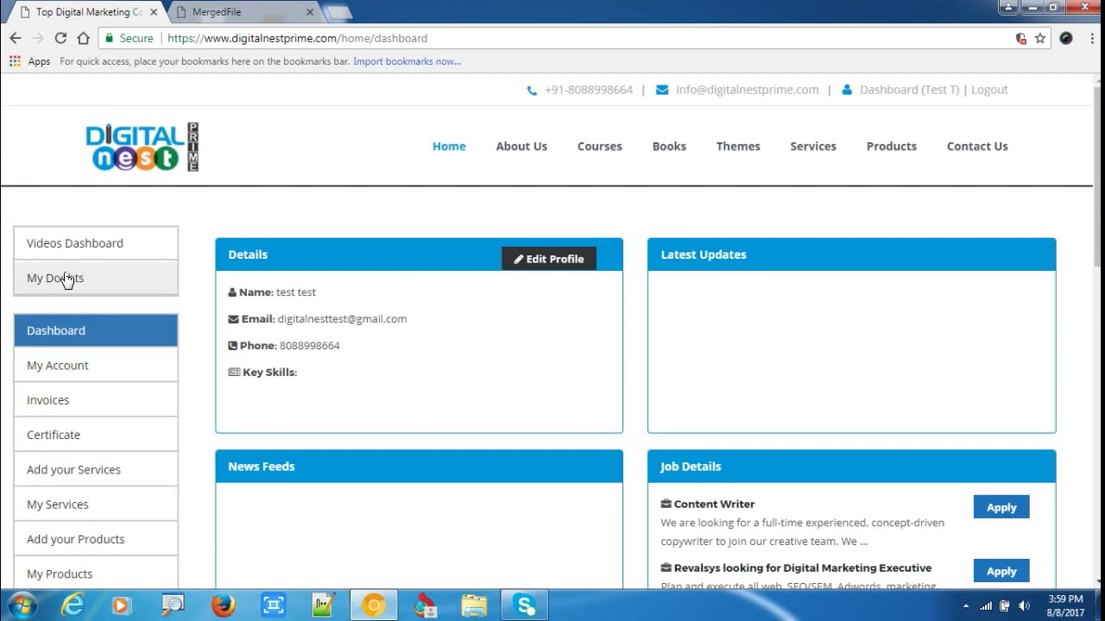
pyautogui.click(66, 280)
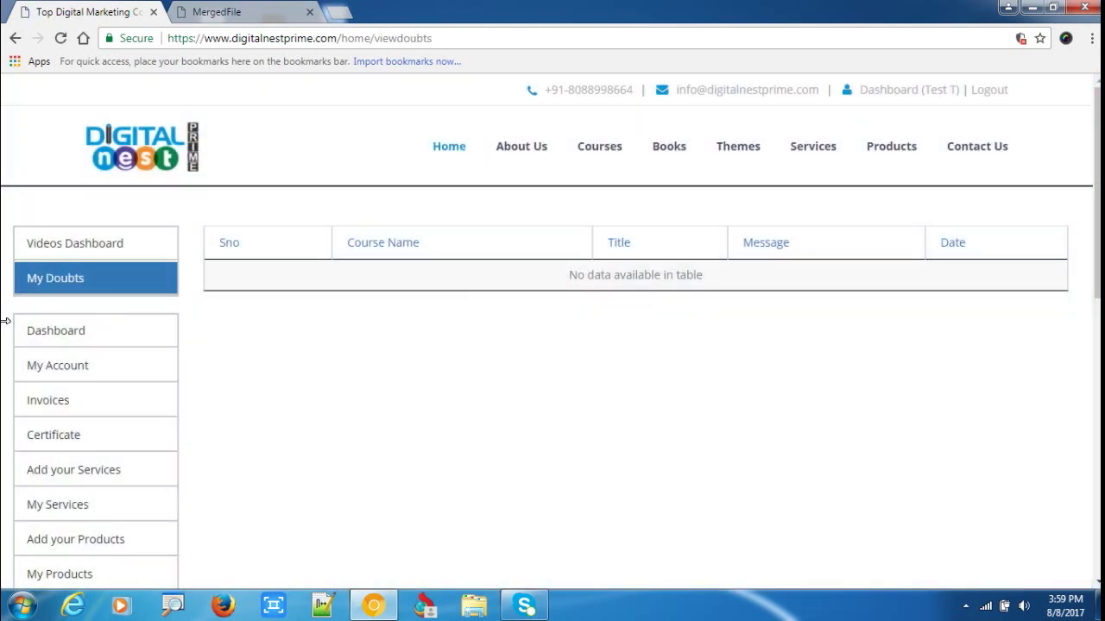
pyautogui.click(79, 253)
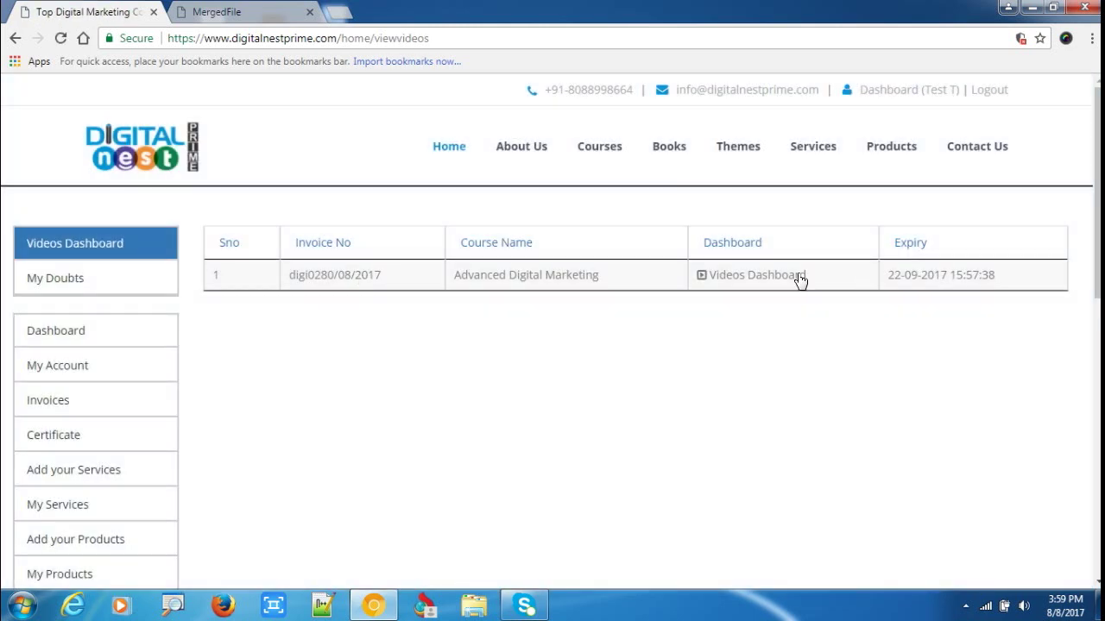
pyautogui.click(767, 281)
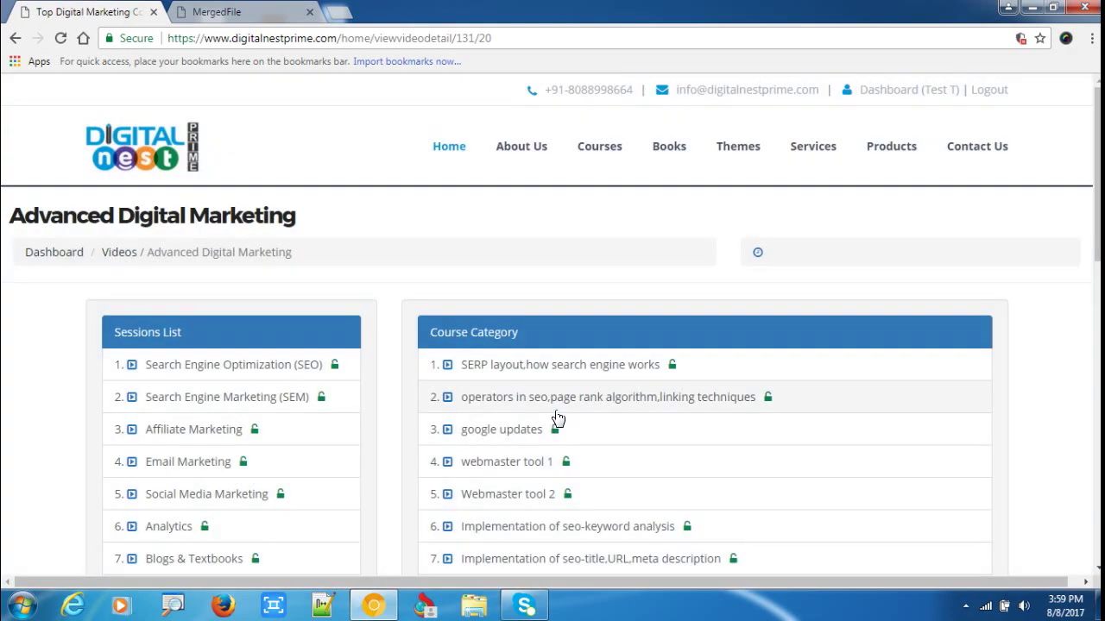
# In the SERP layout session, submit a doubt titled 'seo' asking how search engines work.
pyautogui.scroll(-2, 557, 419)
pyautogui.click(526, 215)
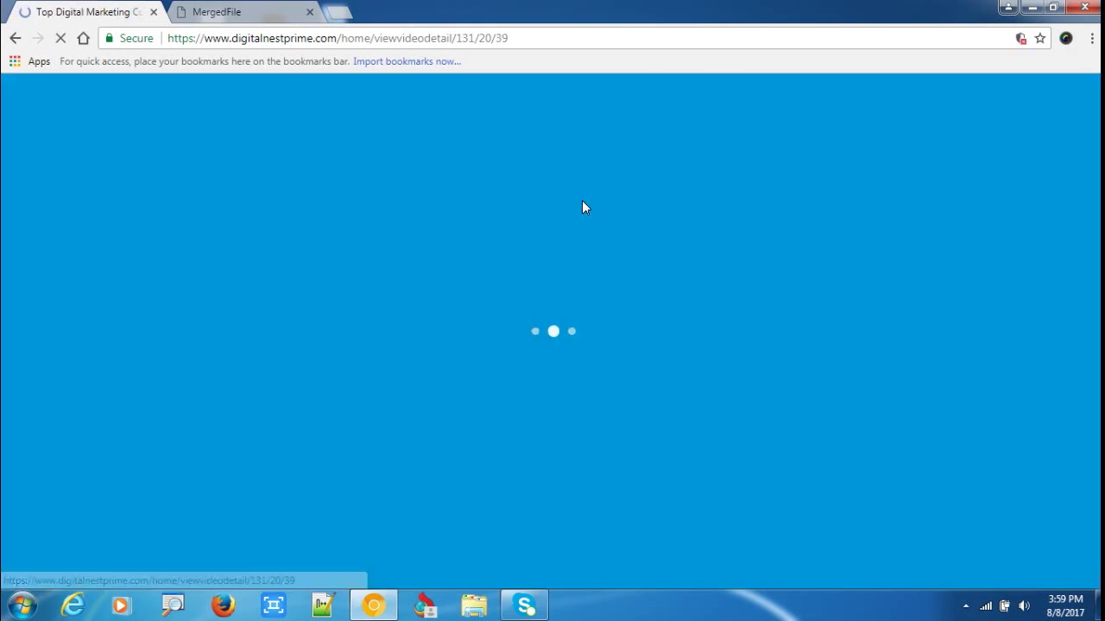
pyautogui.scroll(-5, 529, 296)
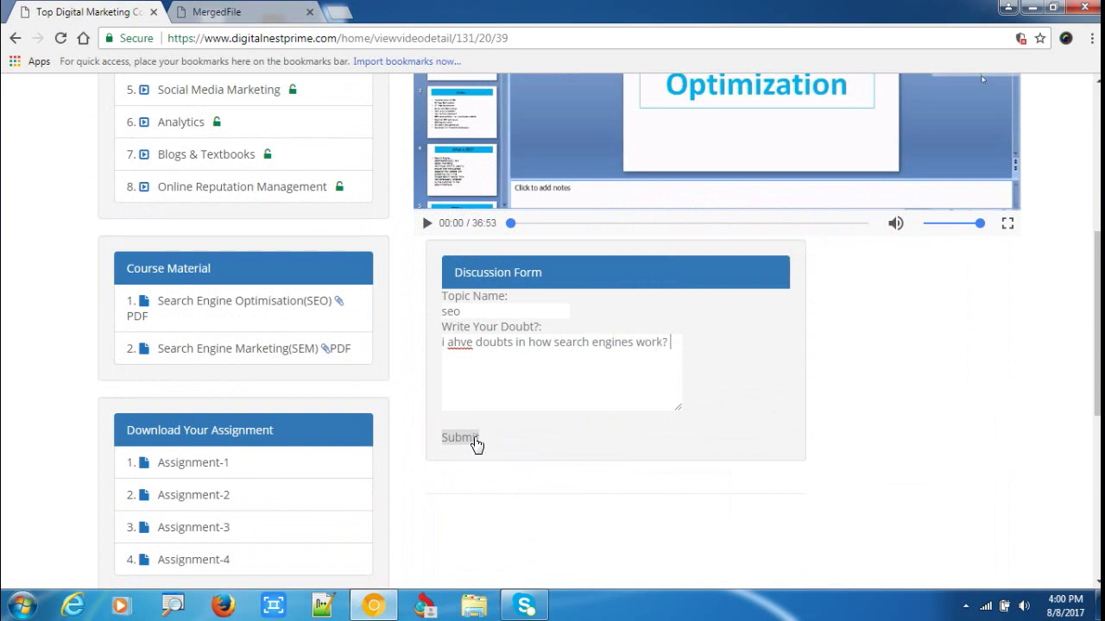
pyautogui.click(464, 438)
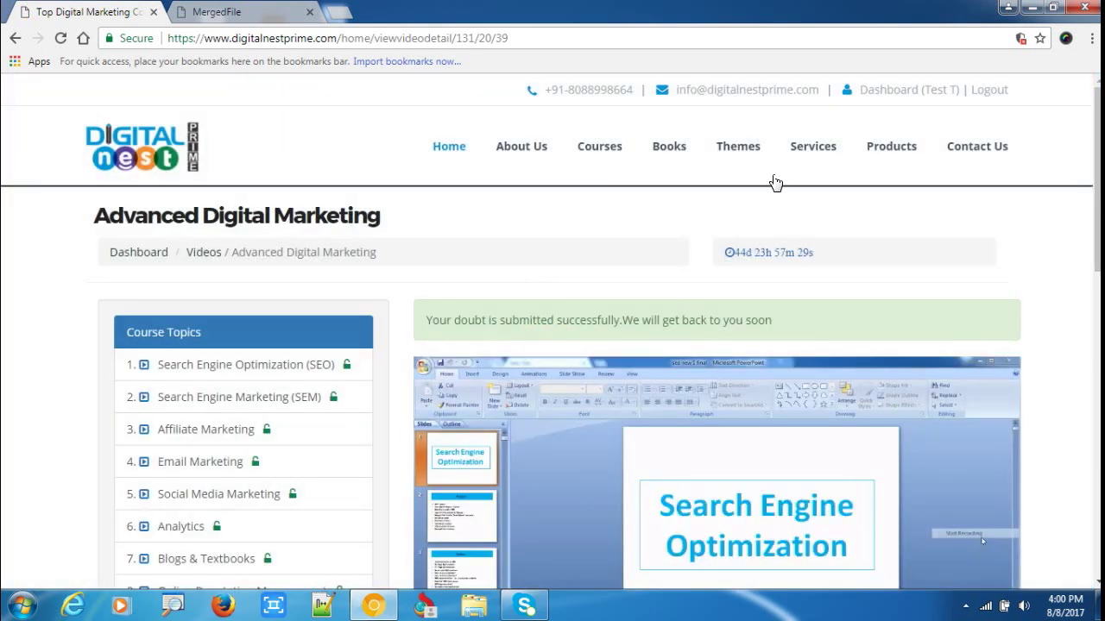
pyautogui.click(896, 91)
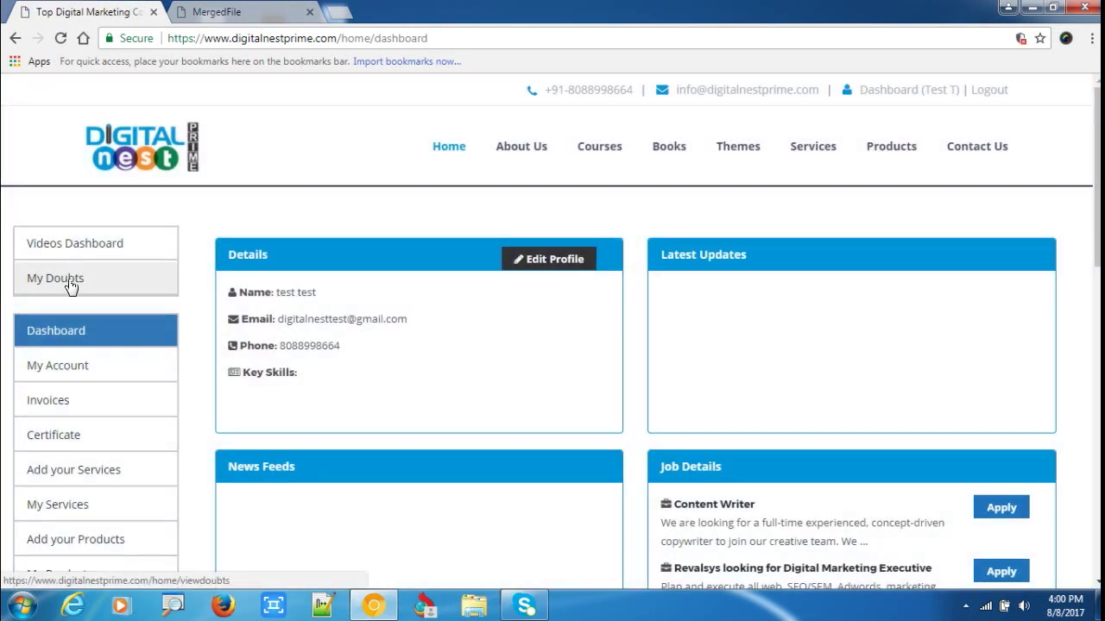
pyautogui.click(71, 285)
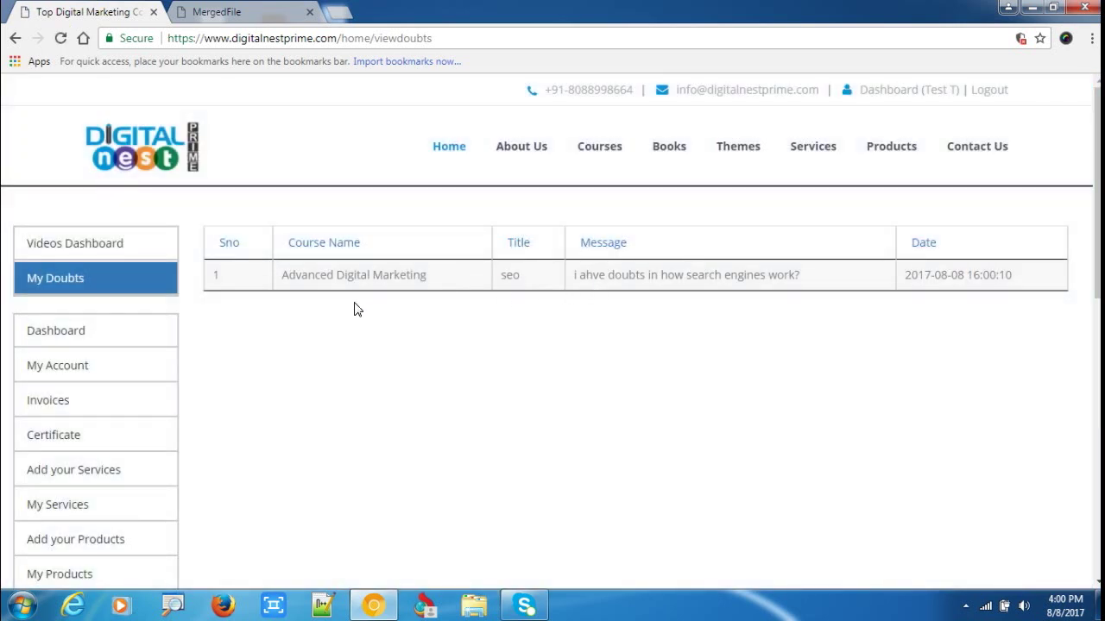
pyautogui.moveTo(500, 267)
pyautogui.mouseDown()
pyautogui.moveTo(482, 285)
pyautogui.moveTo(518, 243)
pyautogui.mouseUp()
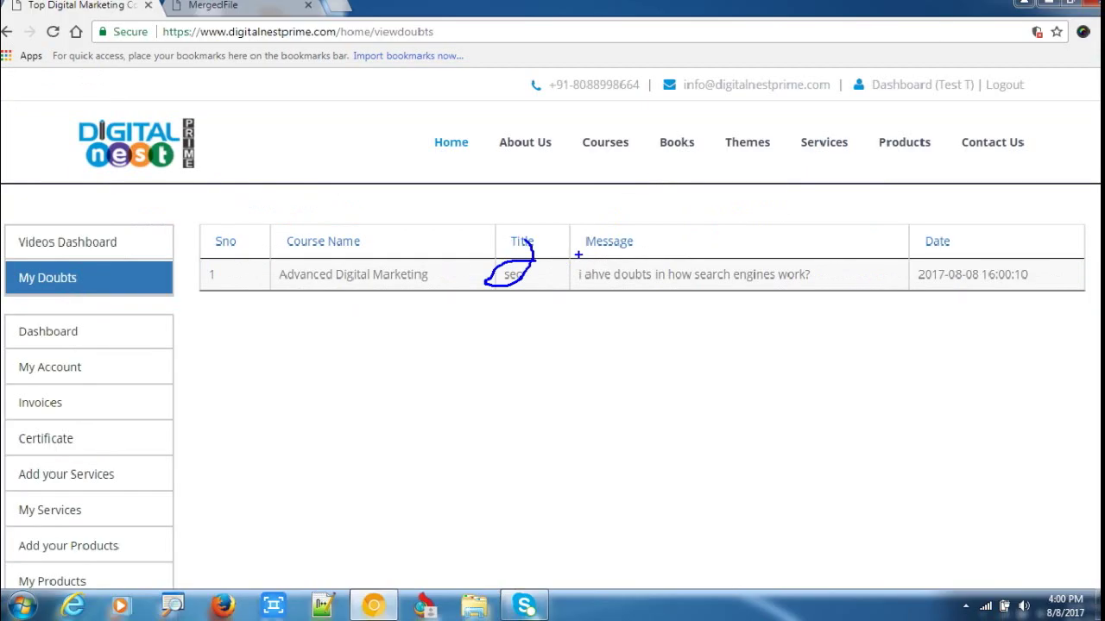
pyautogui.moveTo(630, 281); pyautogui.dragTo(661, 245)
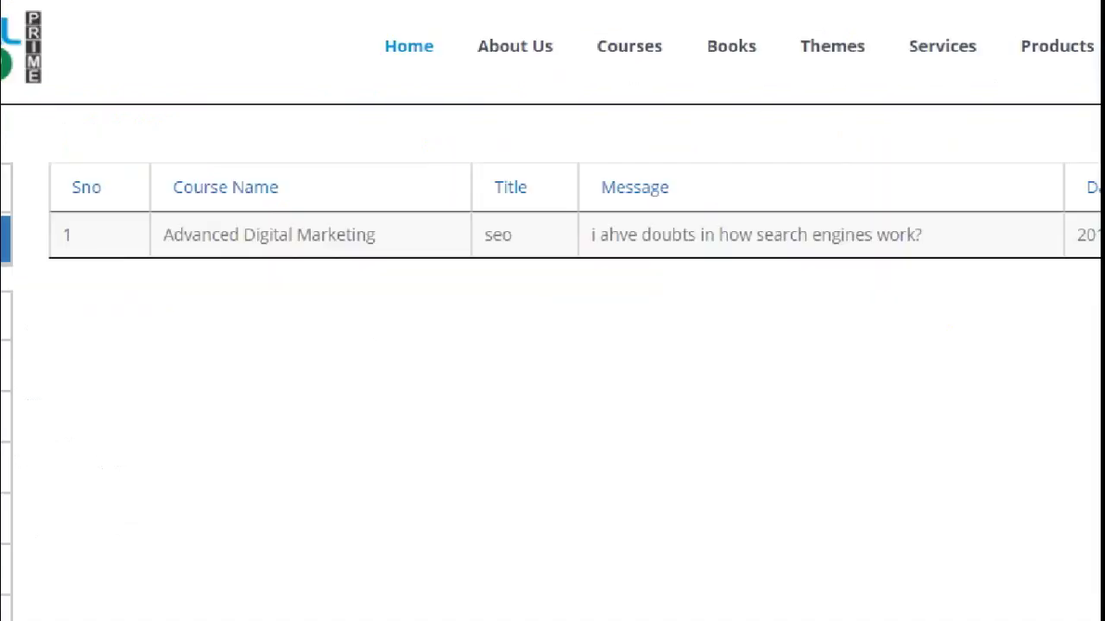
pyautogui.moveTo(563, 287)
pyautogui.mouseDown()
pyautogui.moveTo(713, 270)
pyautogui.moveTo(483, 201)
pyautogui.mouseUp()
pyautogui.moveTo(366, 53); pyautogui.dragTo(439, 247)
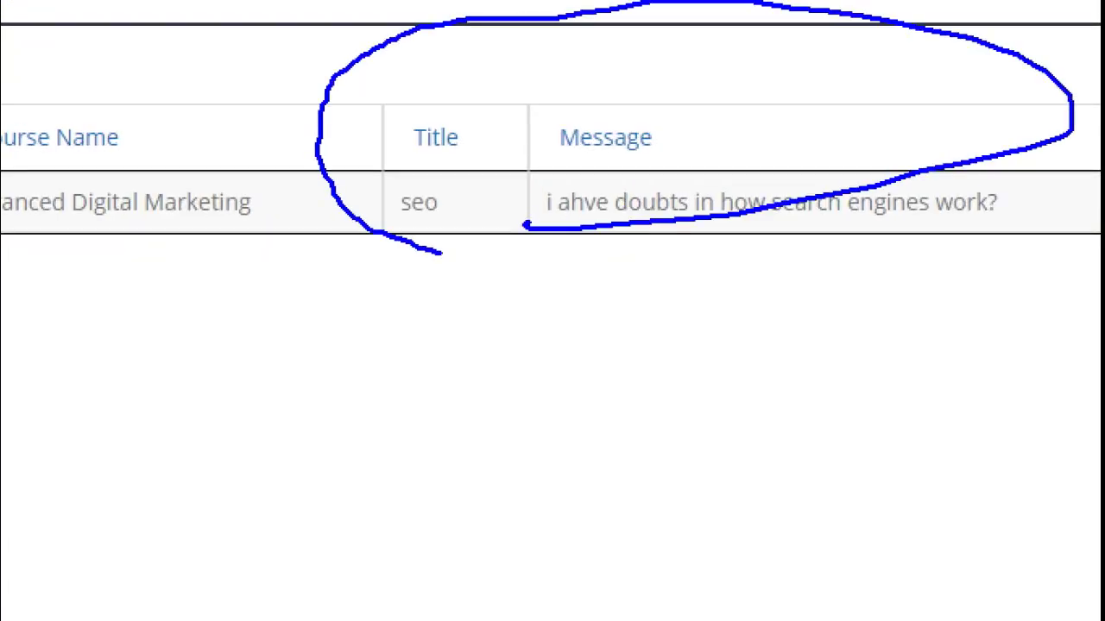
pyautogui.press('Escape')
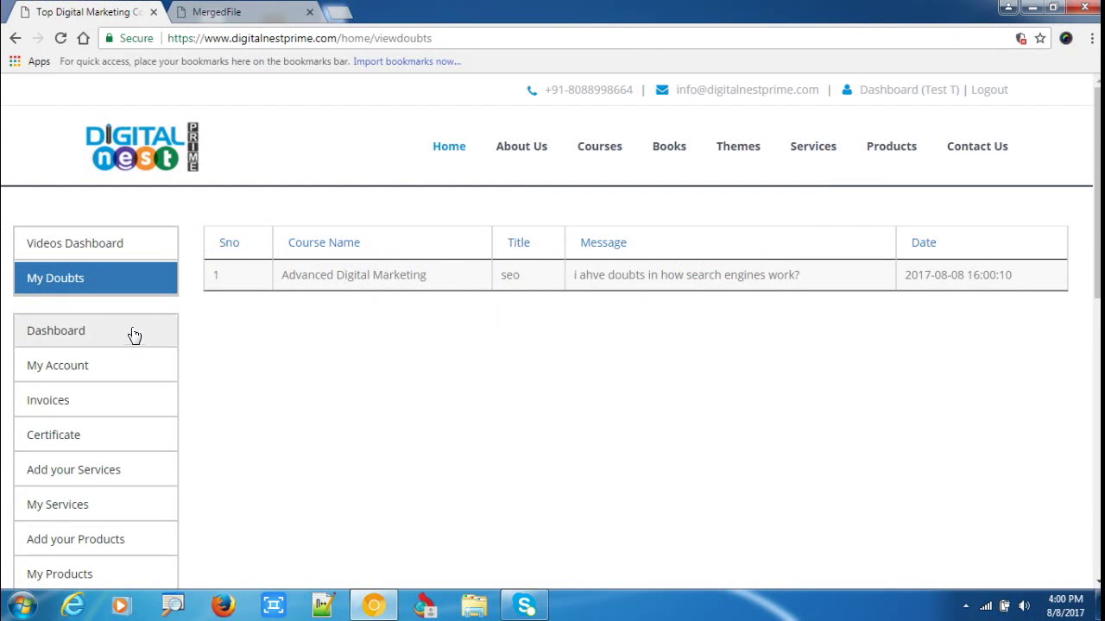
# Open the Advanced Digital Marketing course videos and mark the SEO and SEM materials.
pyautogui.scroll(-2, 207, 276)
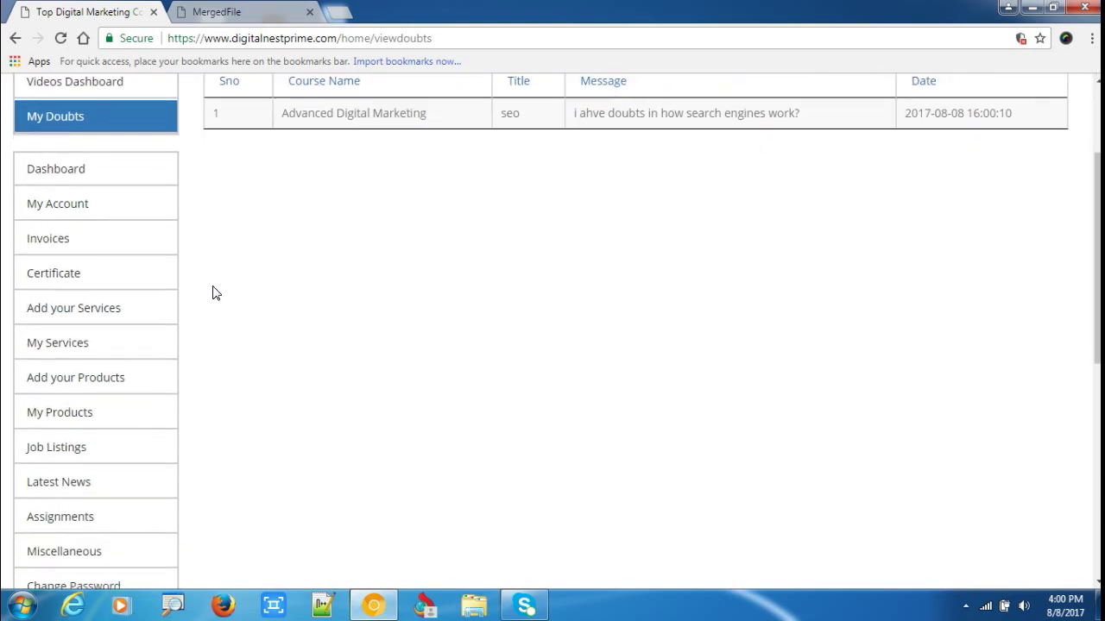
pyautogui.scroll(2, 161, 276)
pyautogui.click(84, 242)
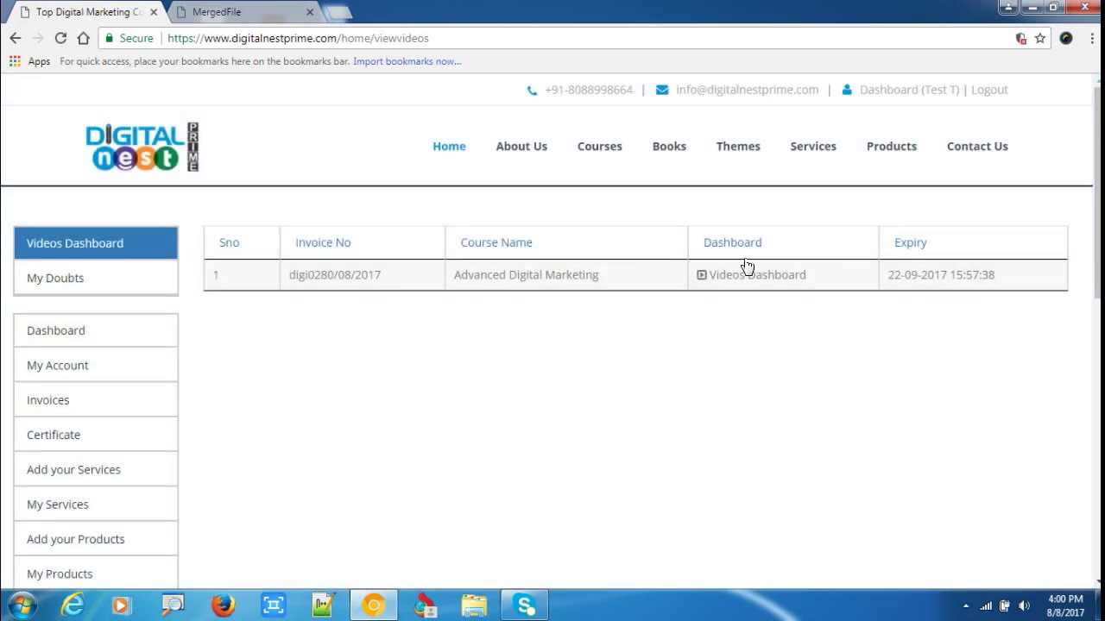
pyautogui.click(739, 276)
pyautogui.scroll(-3, 263, 364)
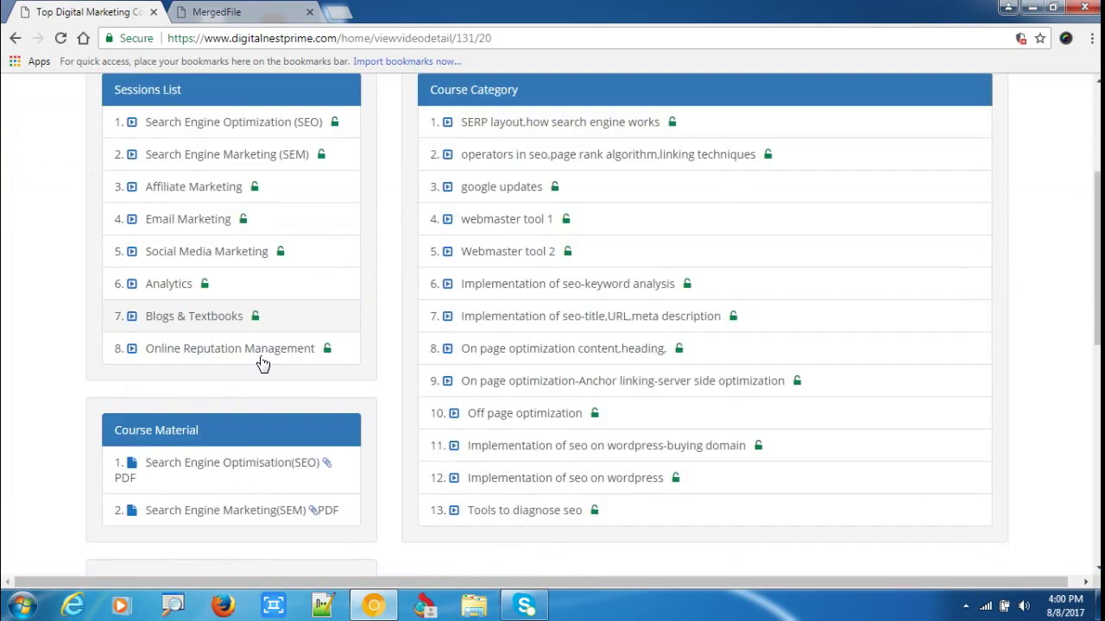
pyautogui.scroll(-4, 263, 364)
pyautogui.scroll(1, 276, 372)
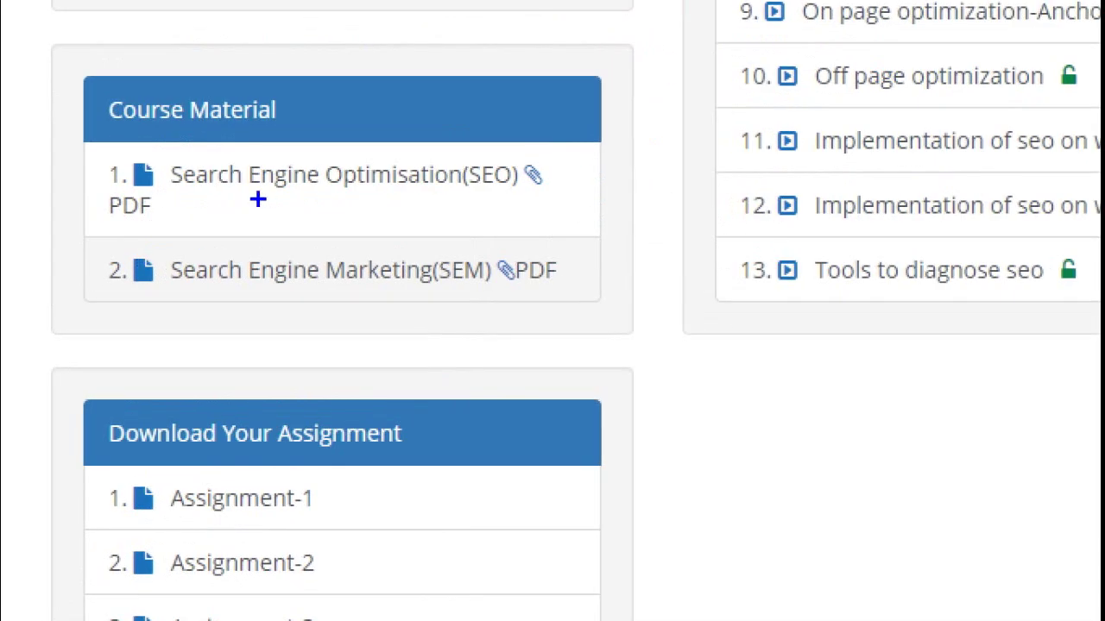
pyautogui.moveTo(256, 181); pyautogui.dragTo(380, 147)
pyautogui.moveTo(255, 277); pyautogui.dragTo(389, 247)
pyautogui.press('Escape')
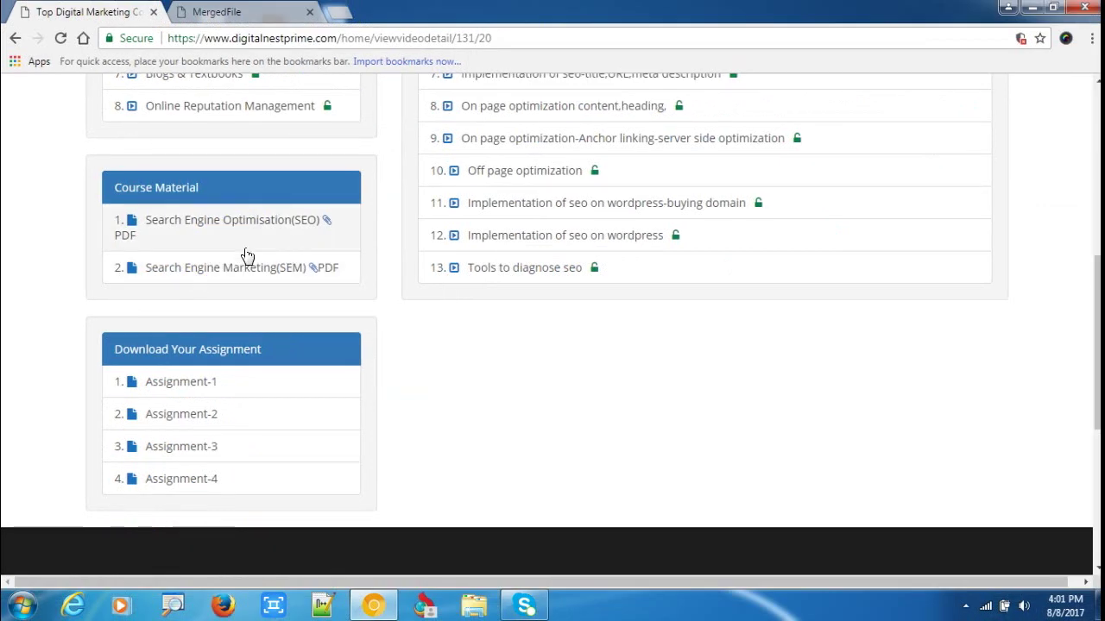
# Open the 'SERP layout,how search engine works' lesson video from the Course Category list.
pyautogui.scroll(5, 285, 233)
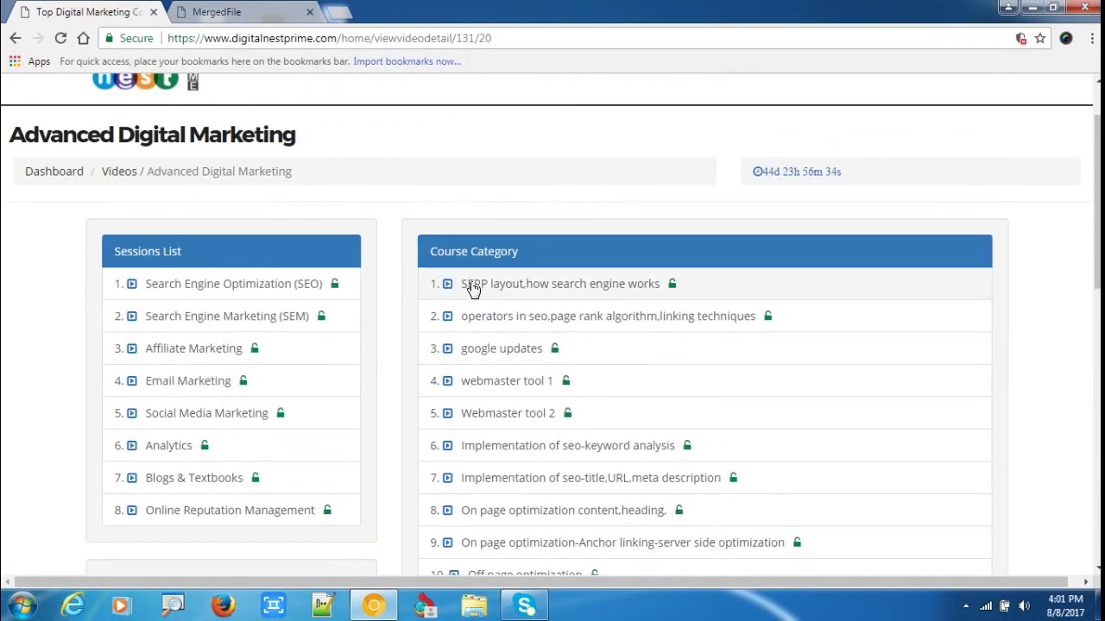
pyautogui.scroll(-4, 362, 374)
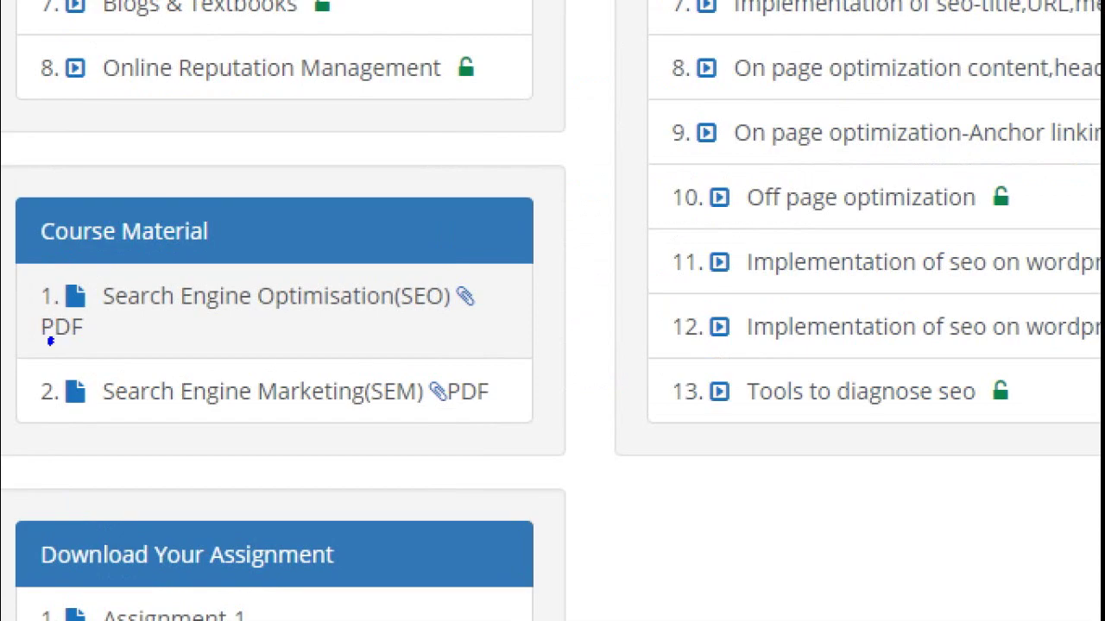
pyautogui.moveTo(118, 322); pyautogui.dragTo(394, 297)
pyautogui.moveTo(602, 294); pyautogui.dragTo(34, 362)
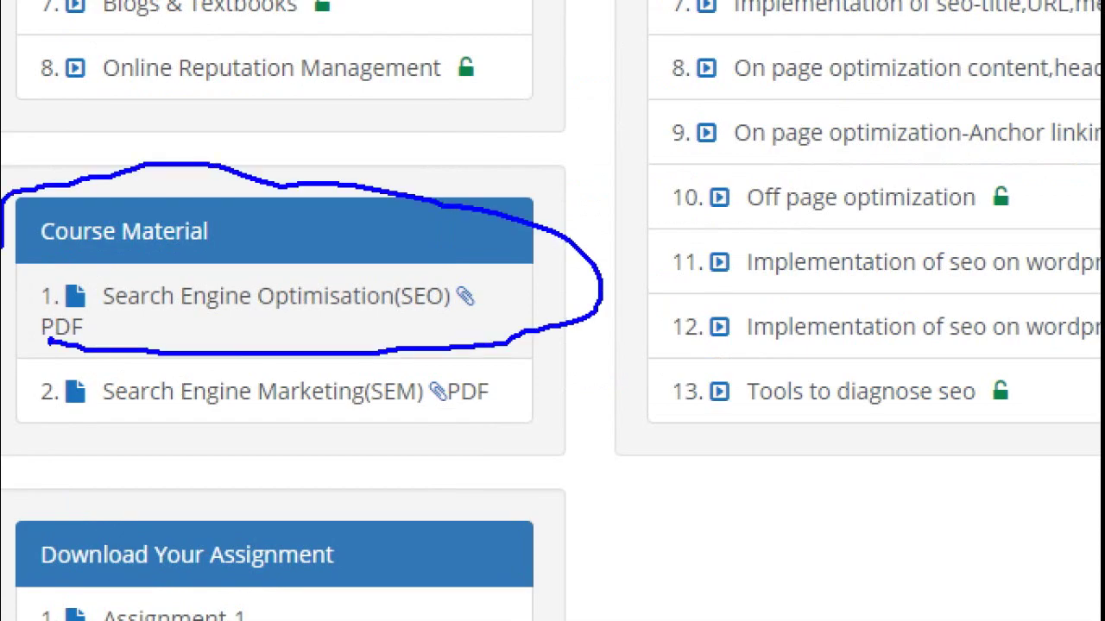
pyautogui.scroll(5, 716, 311)
pyautogui.click(481, 293)
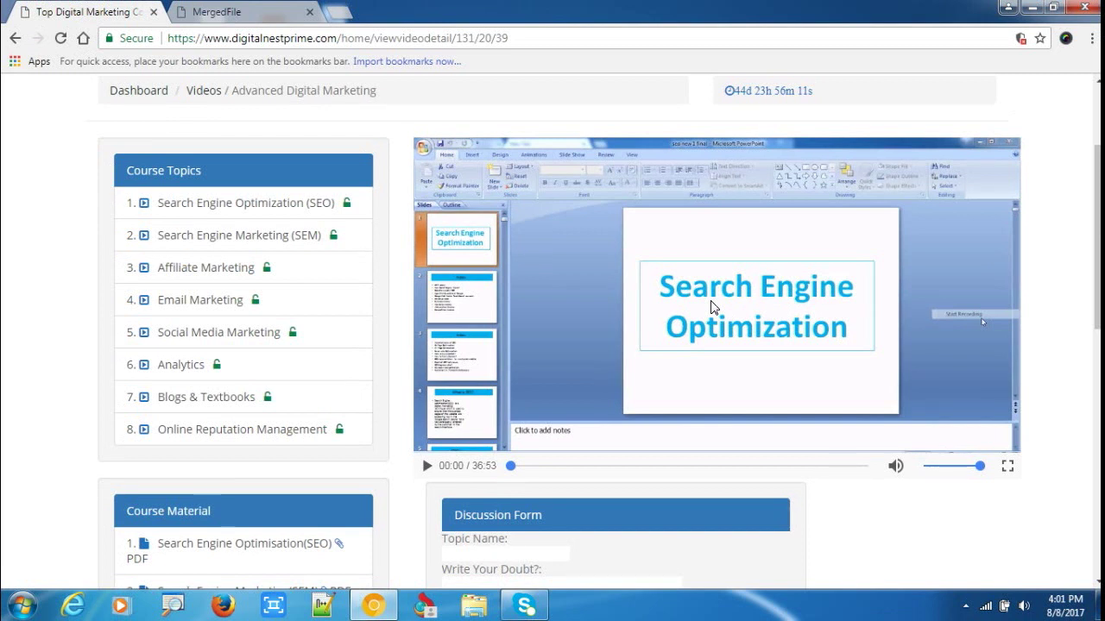
pyautogui.scroll(-3, 362, 380)
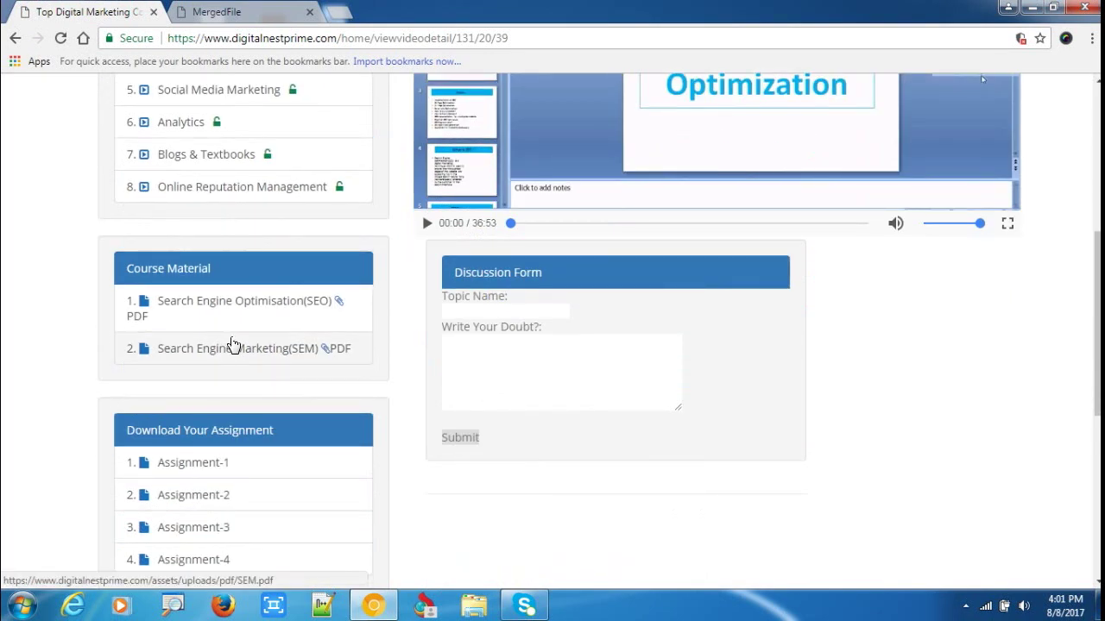
pyautogui.scroll(3, 615, 289)
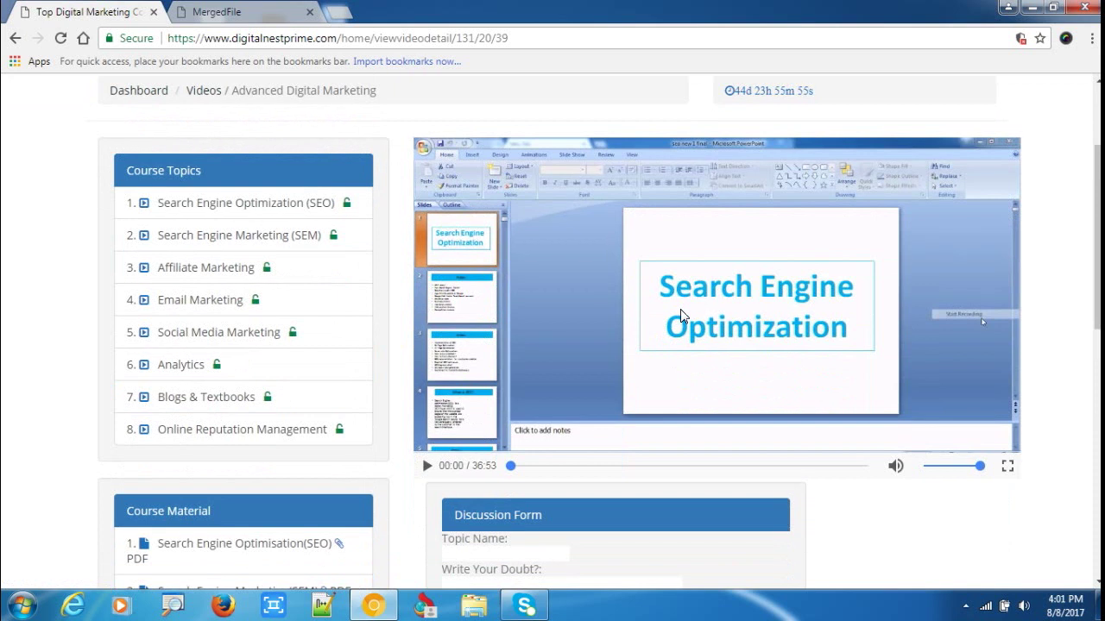
pyautogui.scroll(-2, 682, 311)
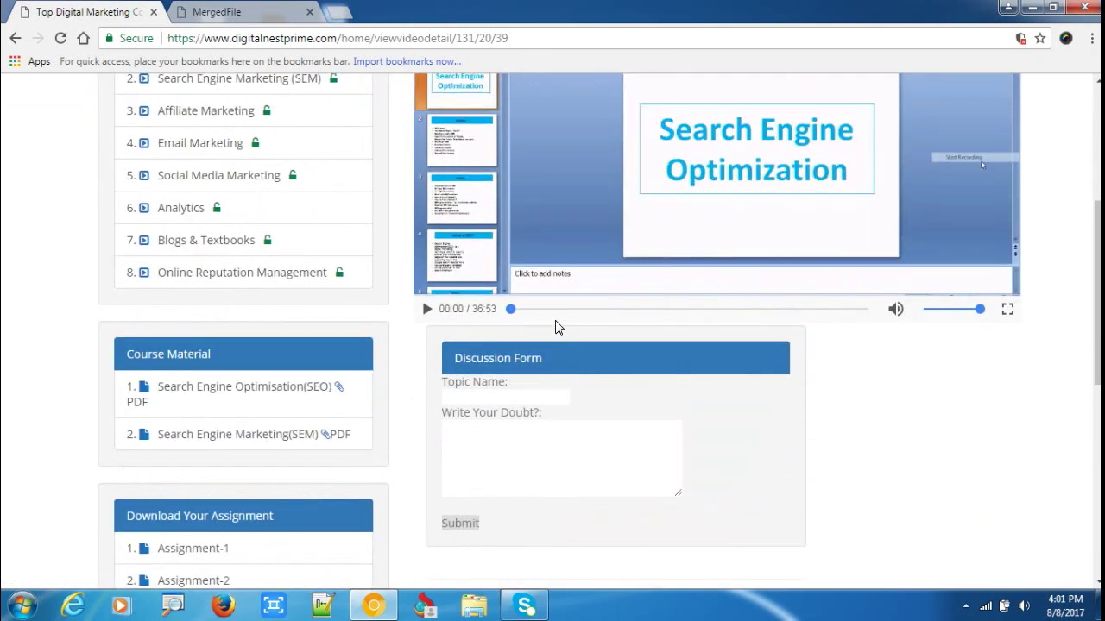
pyautogui.scroll(2, 557, 322)
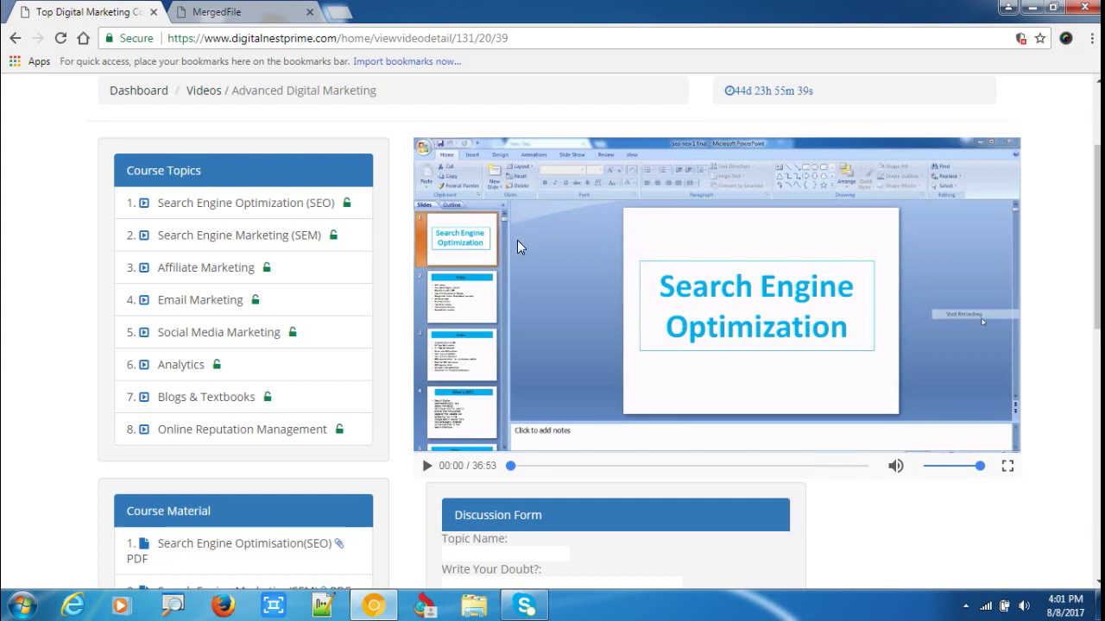
pyautogui.scroll(-2, 449, 414)
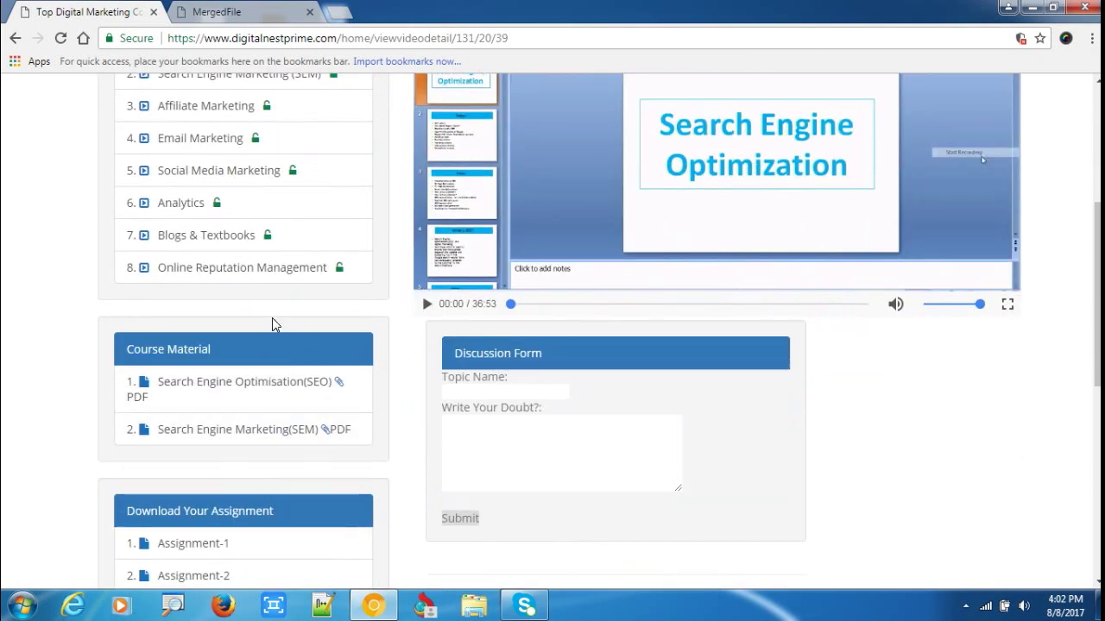
pyautogui.scroll(-1, 214, 306)
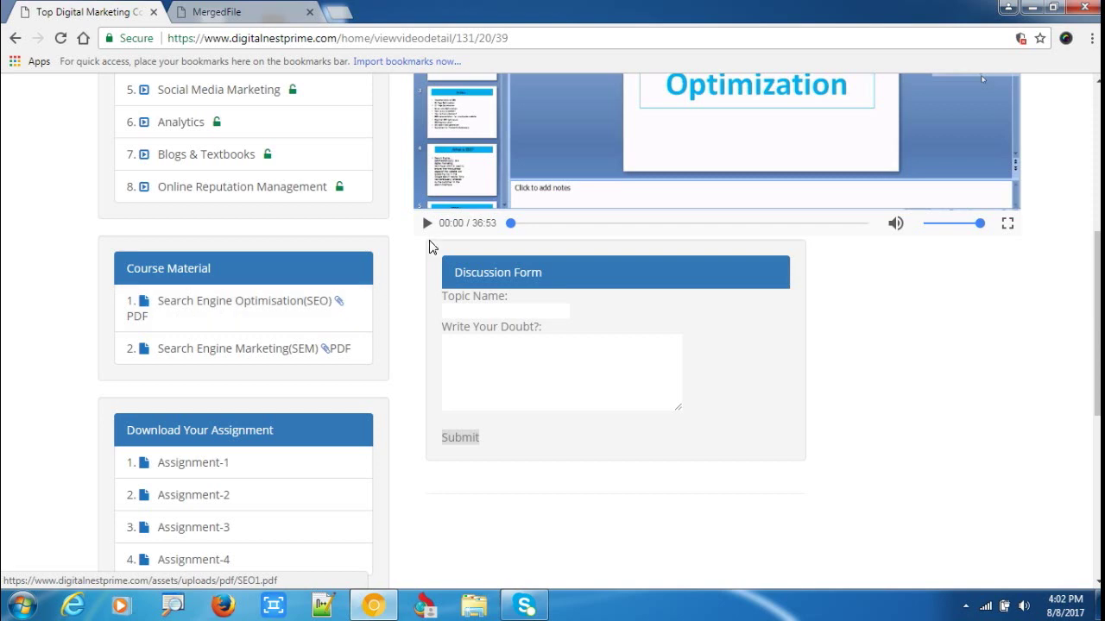
pyautogui.scroll(2, 365, 305)
pyautogui.scroll(-1, 364, 324)
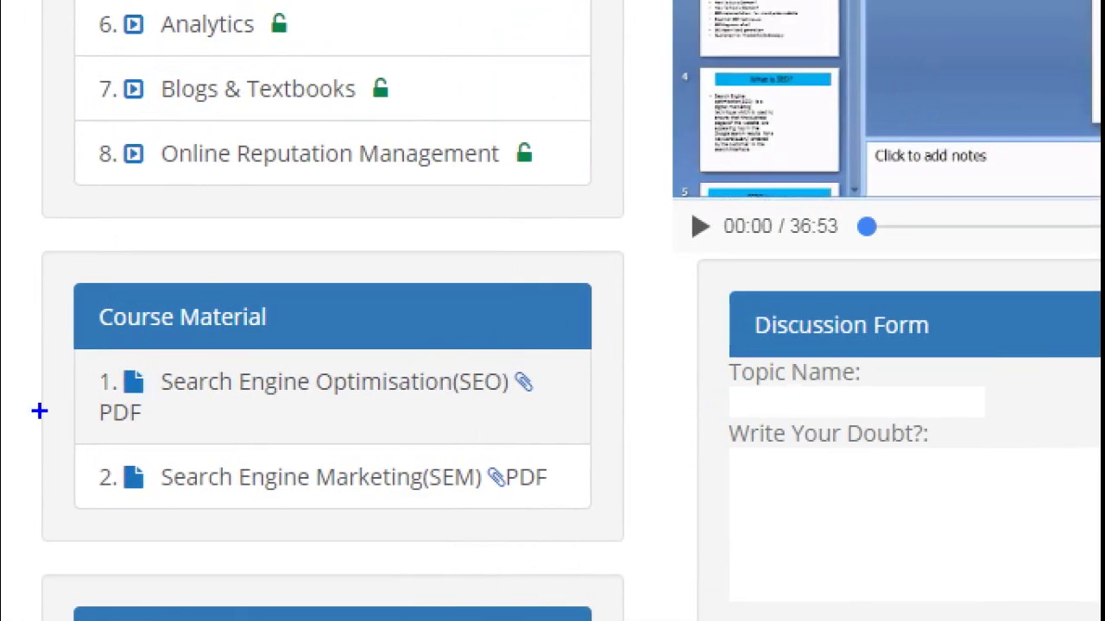
pyautogui.moveTo(96, 396); pyautogui.dragTo(281, 411)
pyautogui.moveTo(406, 438)
pyautogui.mouseDown()
pyautogui.moveTo(181, 319)
pyautogui.moveTo(4, 375)
pyautogui.mouseUp()
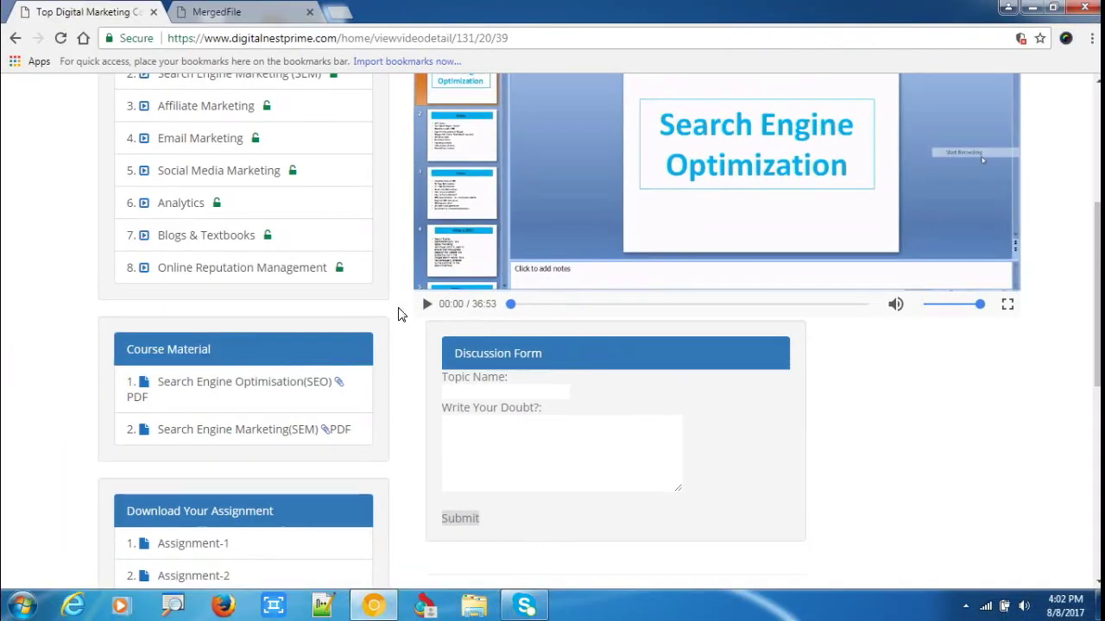
pyautogui.scroll(2, 604, 225)
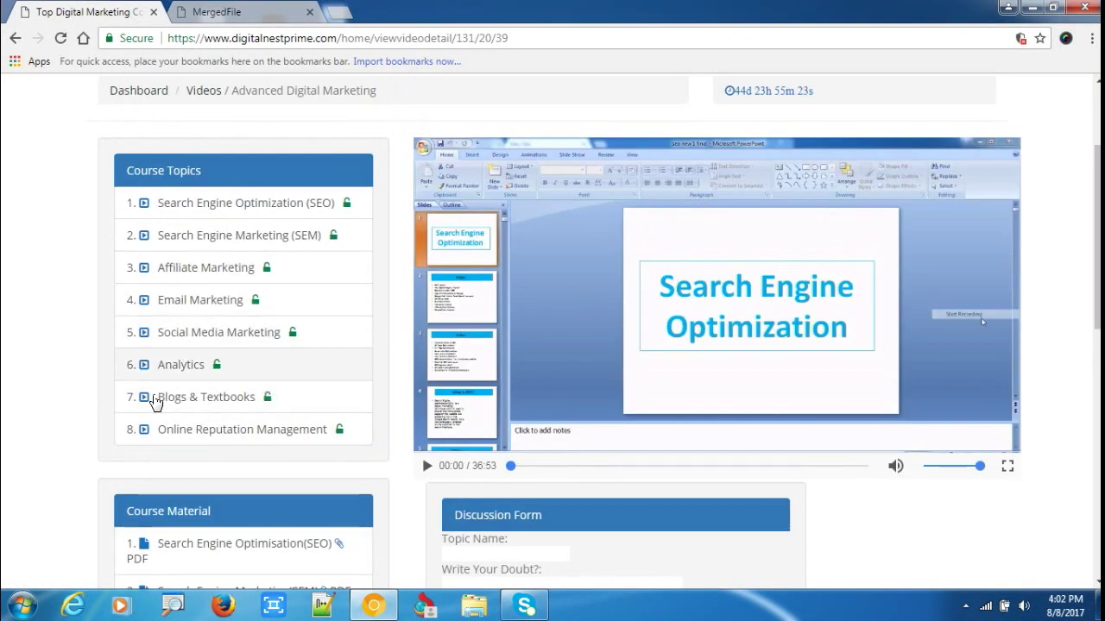
pyautogui.scroll(-2, 370, 311)
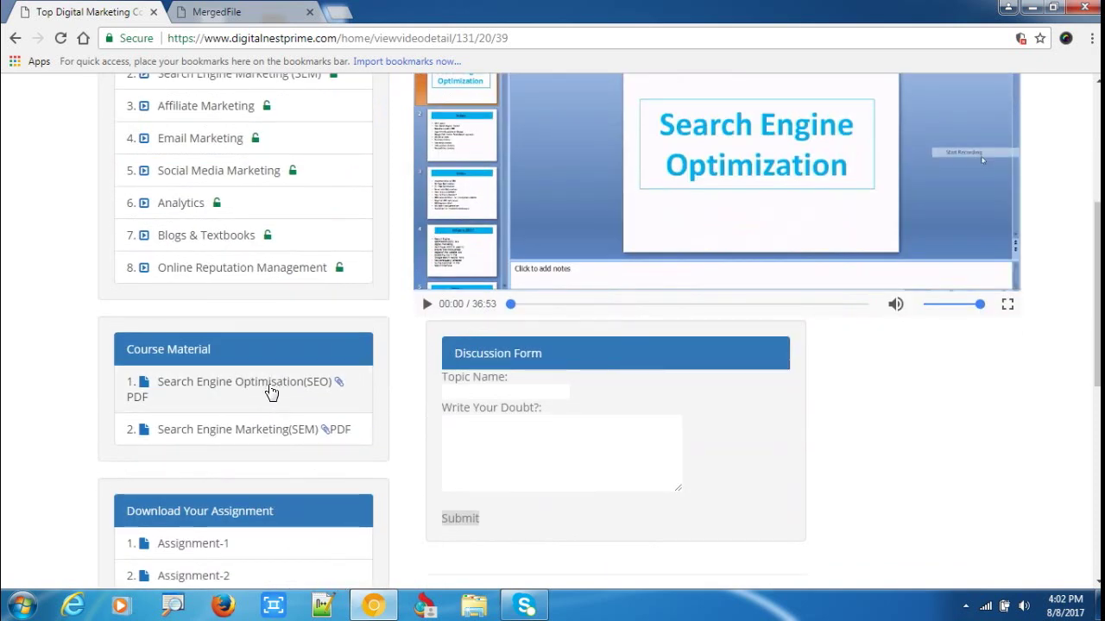
pyautogui.scroll(2, 181, 429)
pyautogui.scroll(-1, 305, 308)
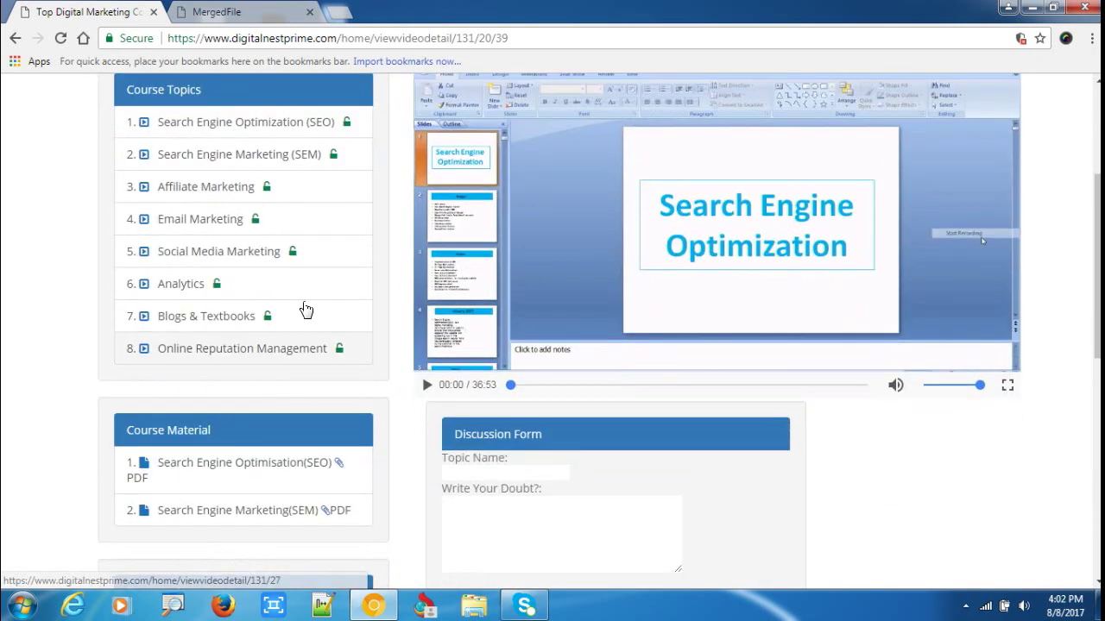
pyautogui.scroll(3, 273, 350)
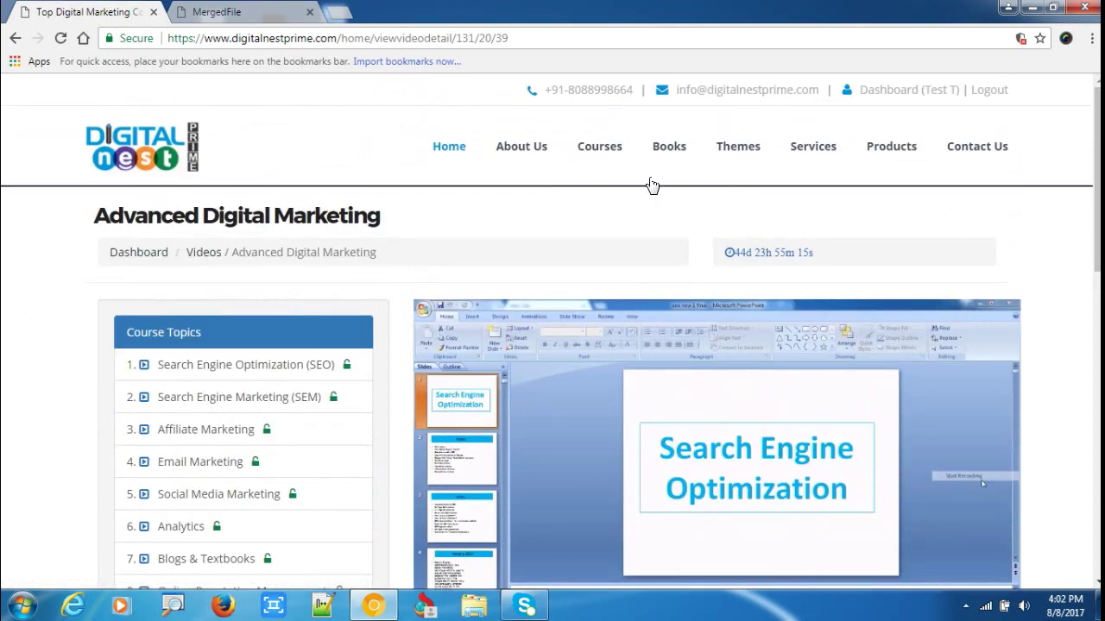
# Open the Advanced Digital Marketing assignment upload page and review the empty Assignment1–Assignment4 slots.
pyautogui.click(870, 91)
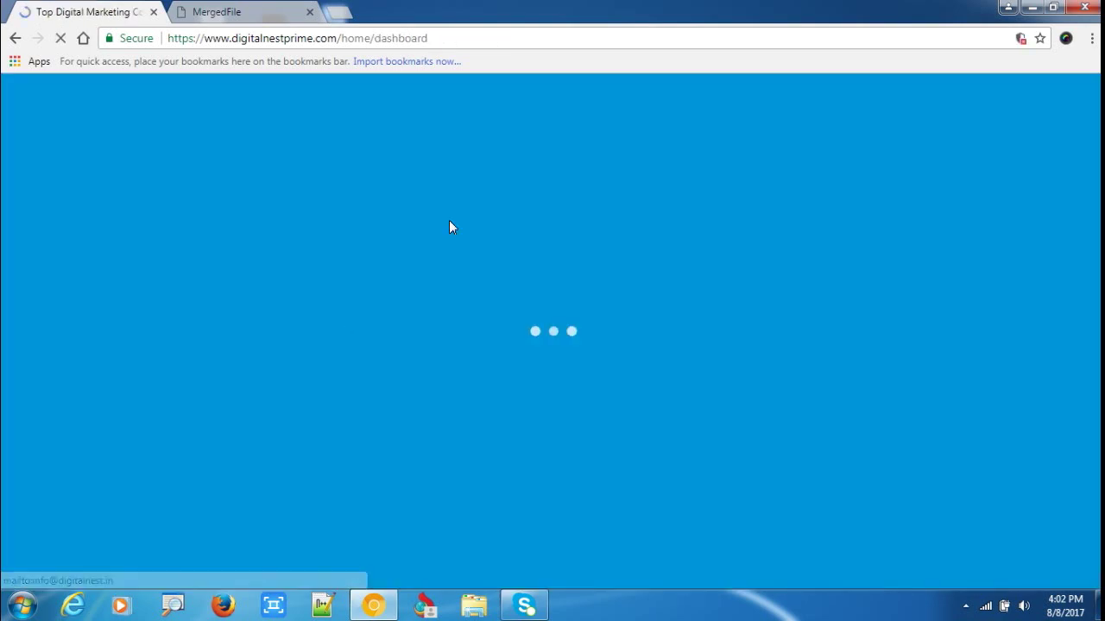
pyautogui.scroll(-3, 131, 372)
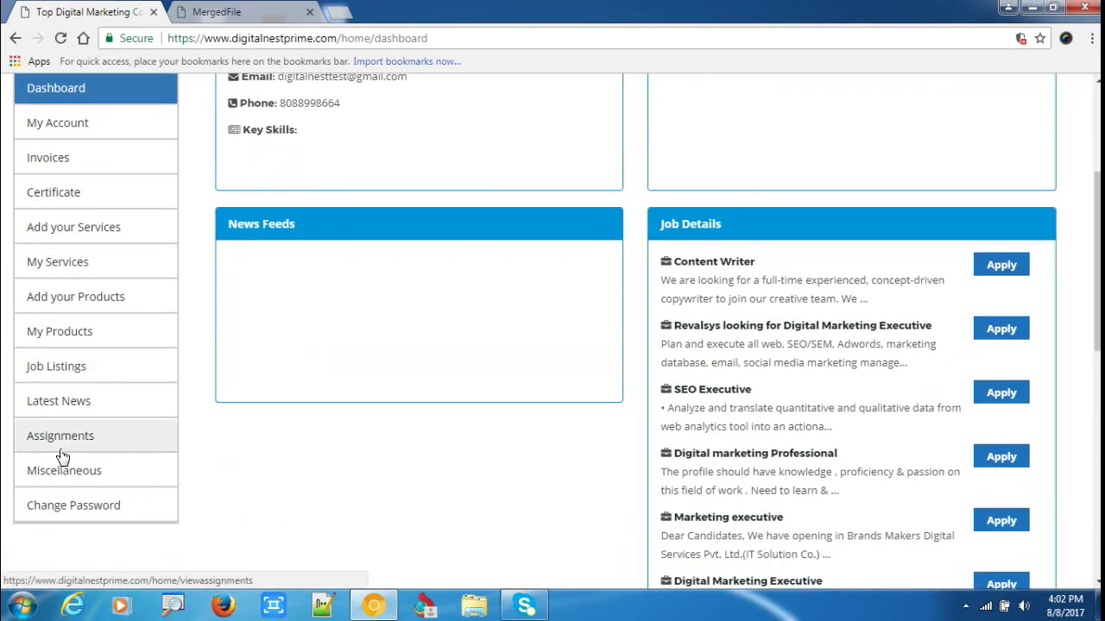
pyautogui.click(163, 435)
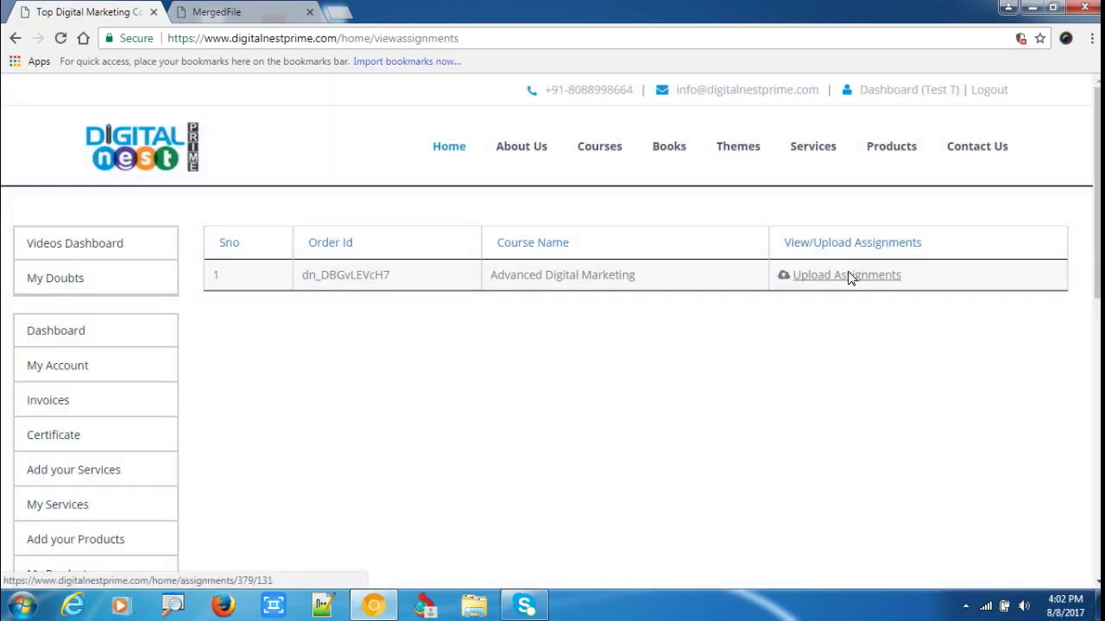
pyautogui.click(847, 273)
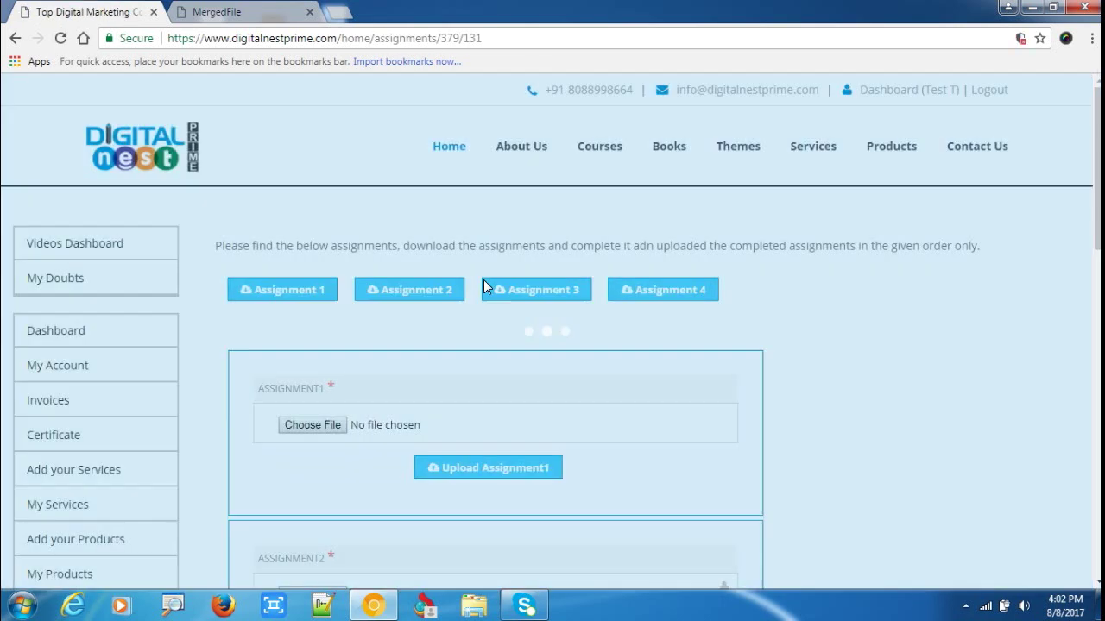
pyautogui.scroll(-6, 298, 322)
pyautogui.scroll(6, 277, 270)
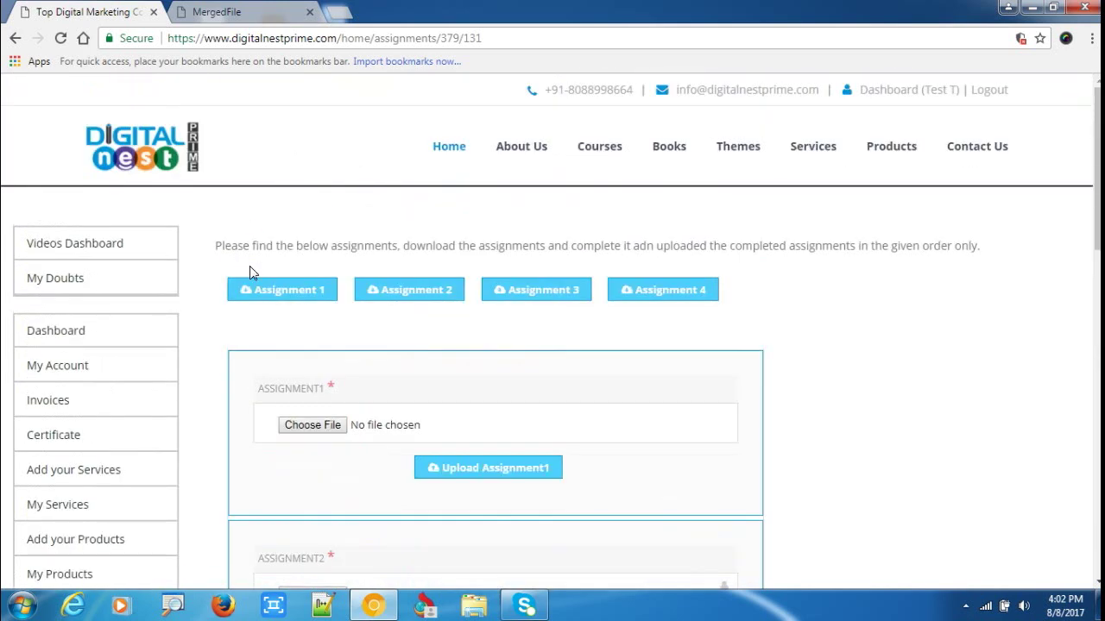
pyautogui.scroll(-2, 253, 438)
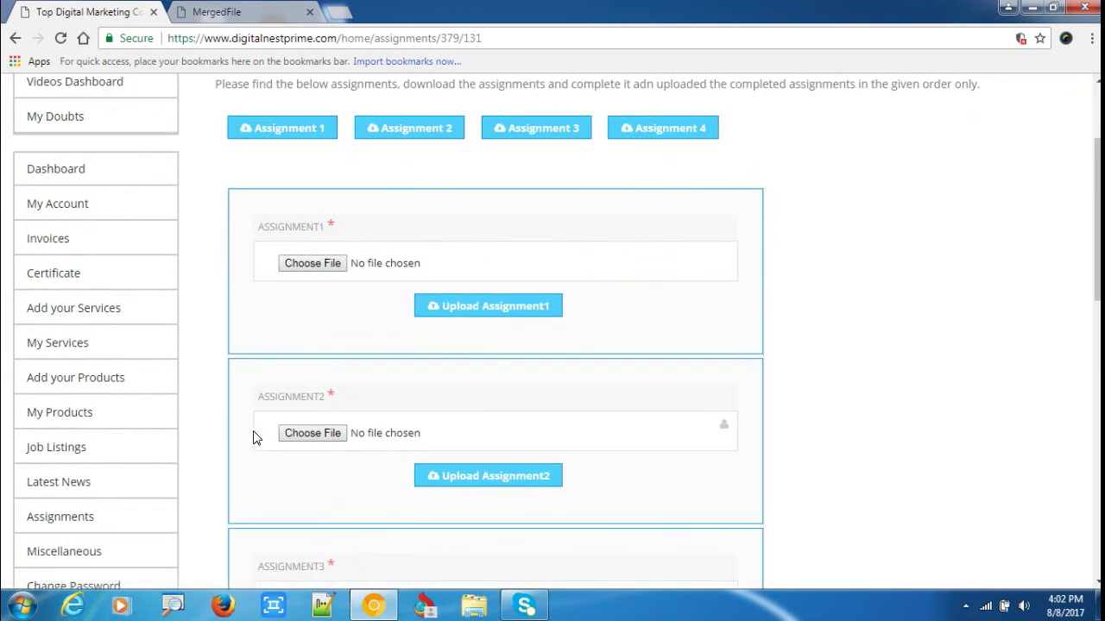
pyautogui.scroll(-2, 370, 259)
pyautogui.scroll(1, 315, 215)
pyautogui.scroll(-1, 288, 151)
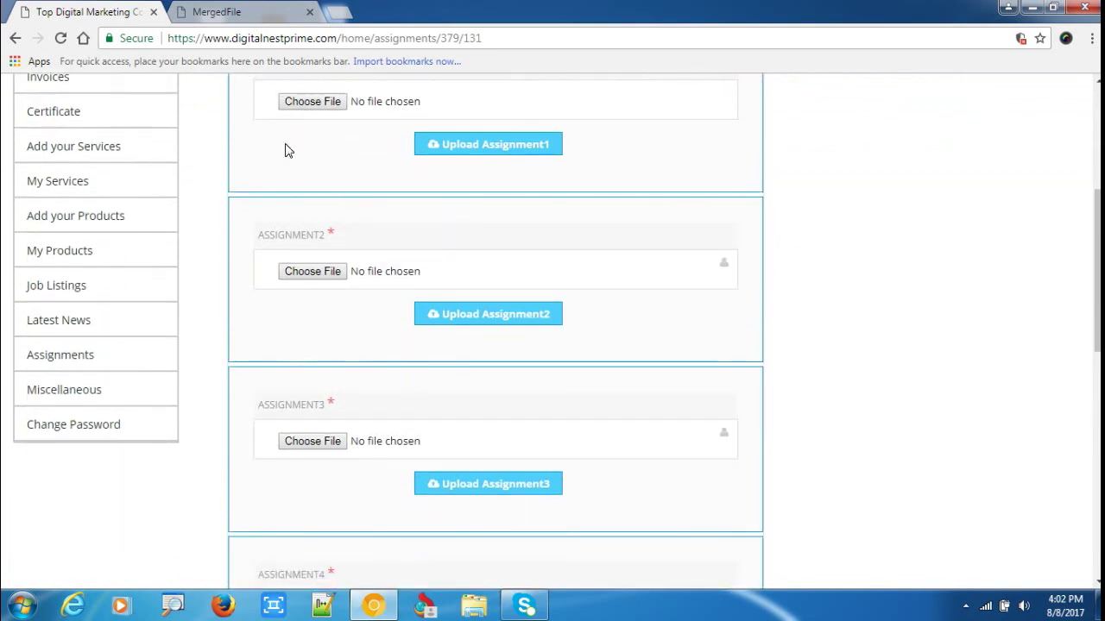
pyautogui.scroll(-3, 296, 205)
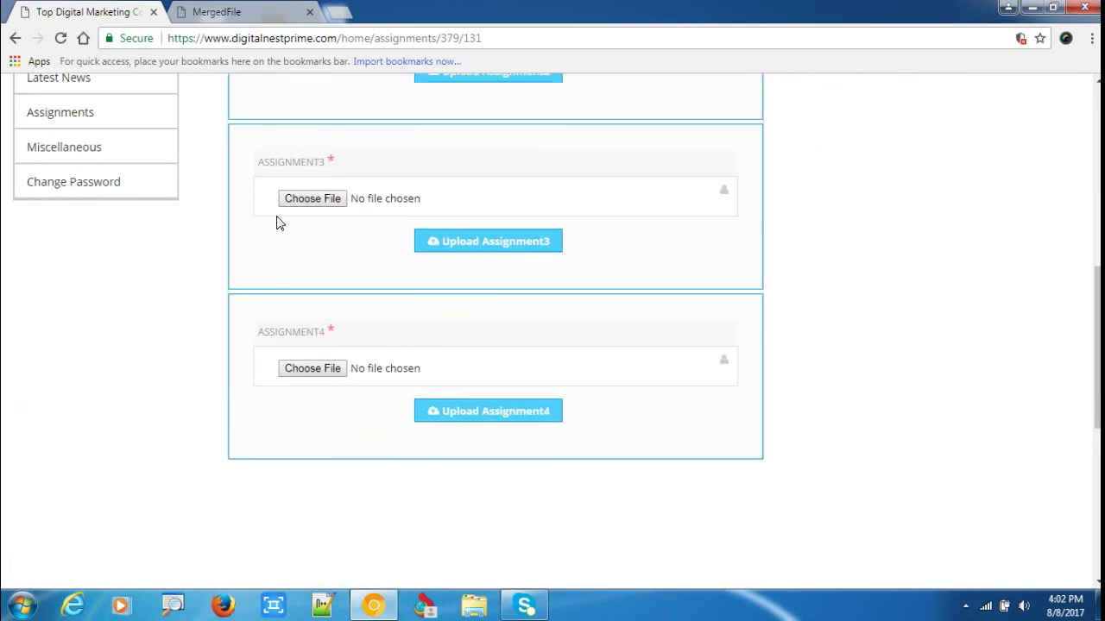
pyautogui.scroll(6, 277, 222)
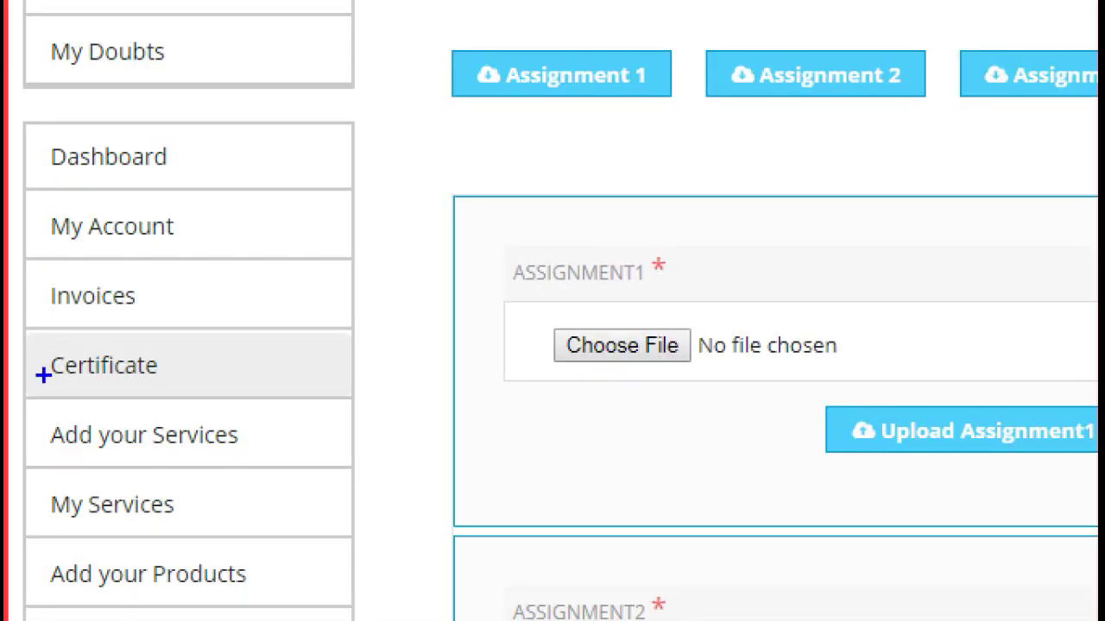
# Check the course certificates list, which shows none.
pyautogui.moveTo(43, 375)
pyautogui.mouseDown()
pyautogui.moveTo(242, 369)
pyautogui.moveTo(12, 366)
pyautogui.mouseUp()
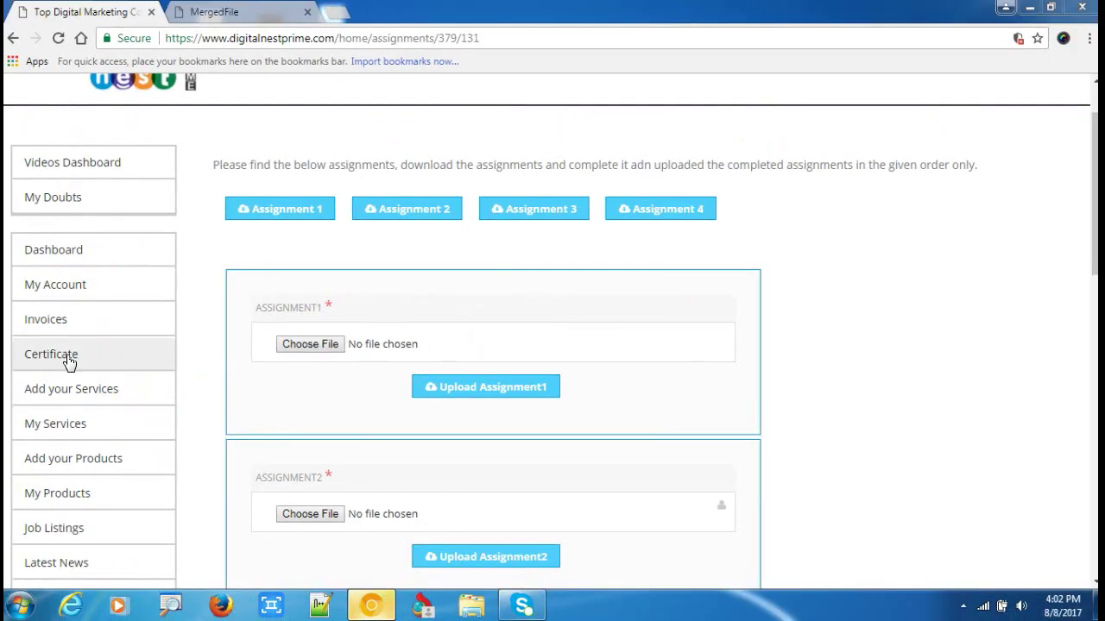
pyautogui.click(69, 363)
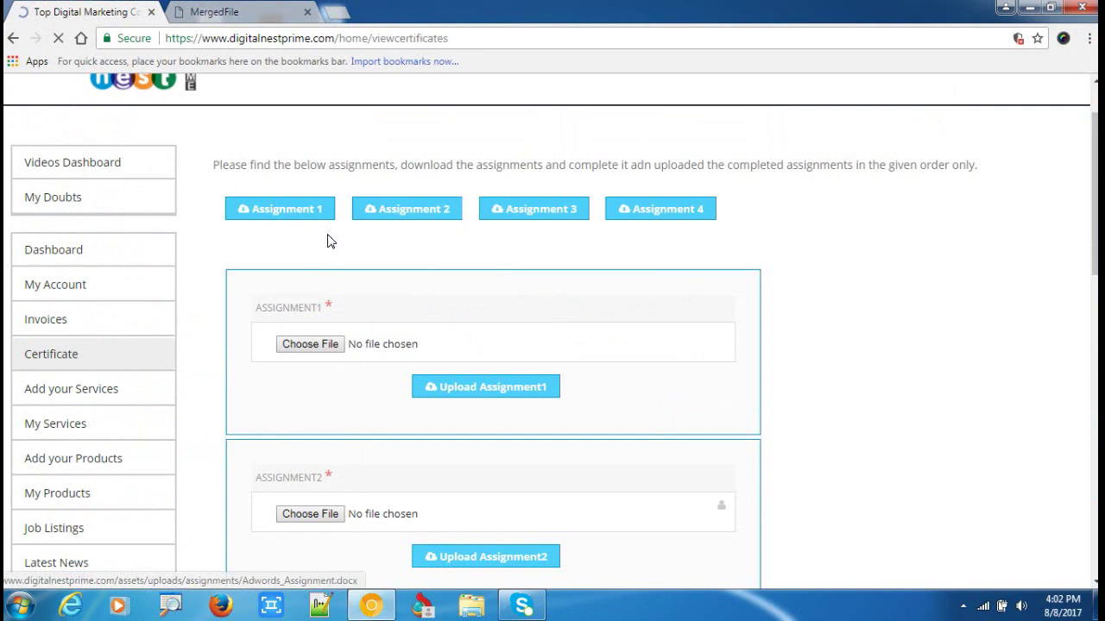
pyautogui.scroll(-1, 183, 266)
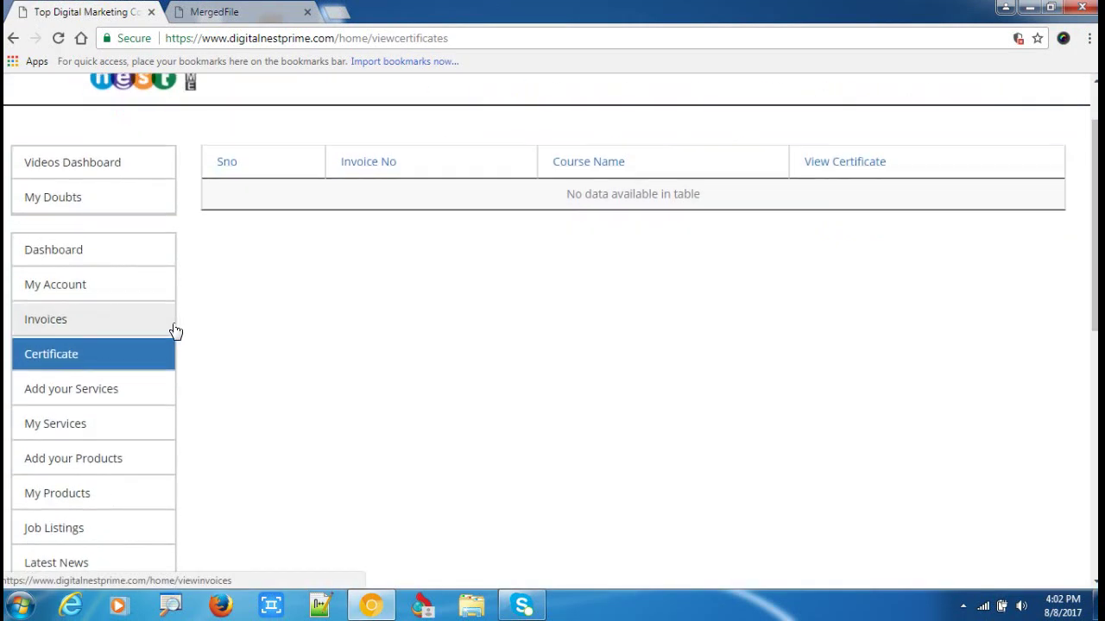
# View the Advanced Digital Marketing invoice details, then return to the Invoices list.
pyautogui.click(83, 319)
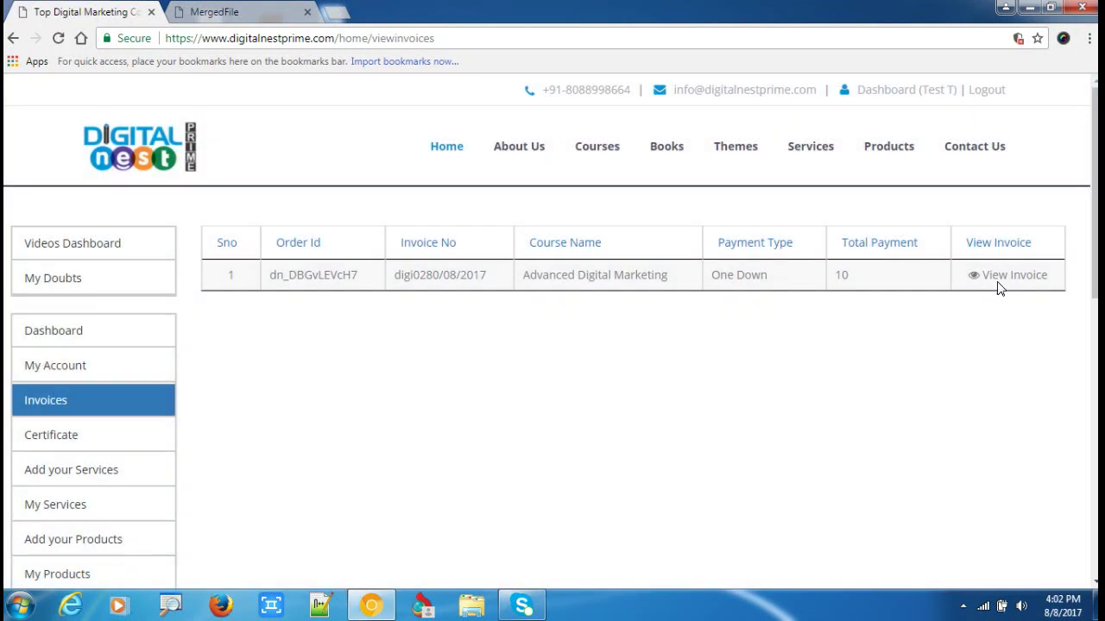
pyautogui.click(1003, 279)
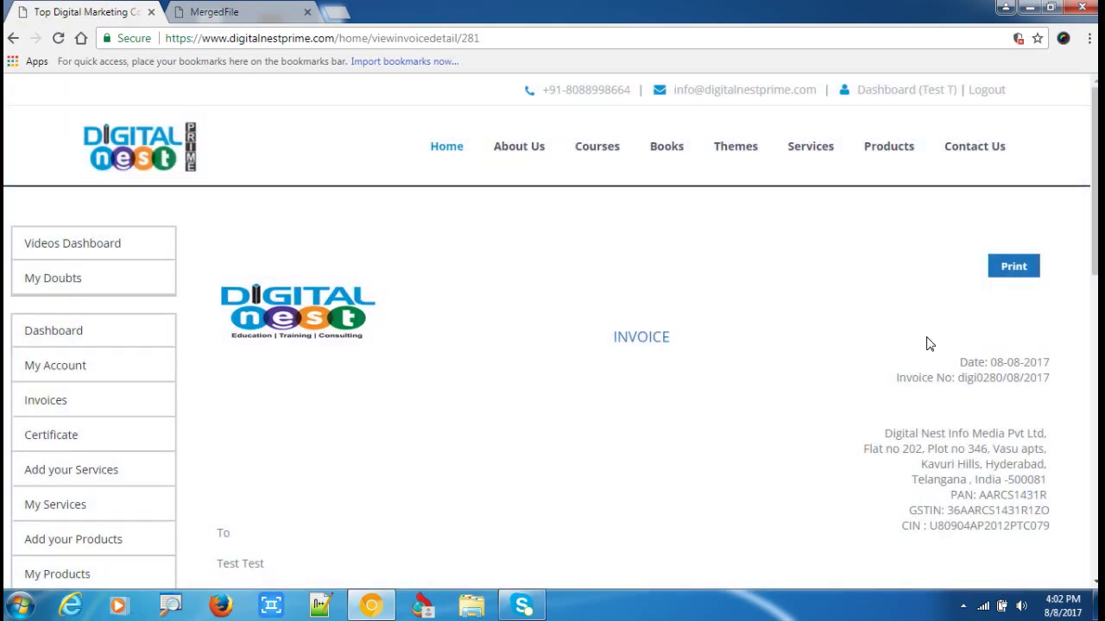
pyautogui.scroll(-4, 898, 363)
pyautogui.scroll(4, 545, 423)
pyautogui.click(13, 38)
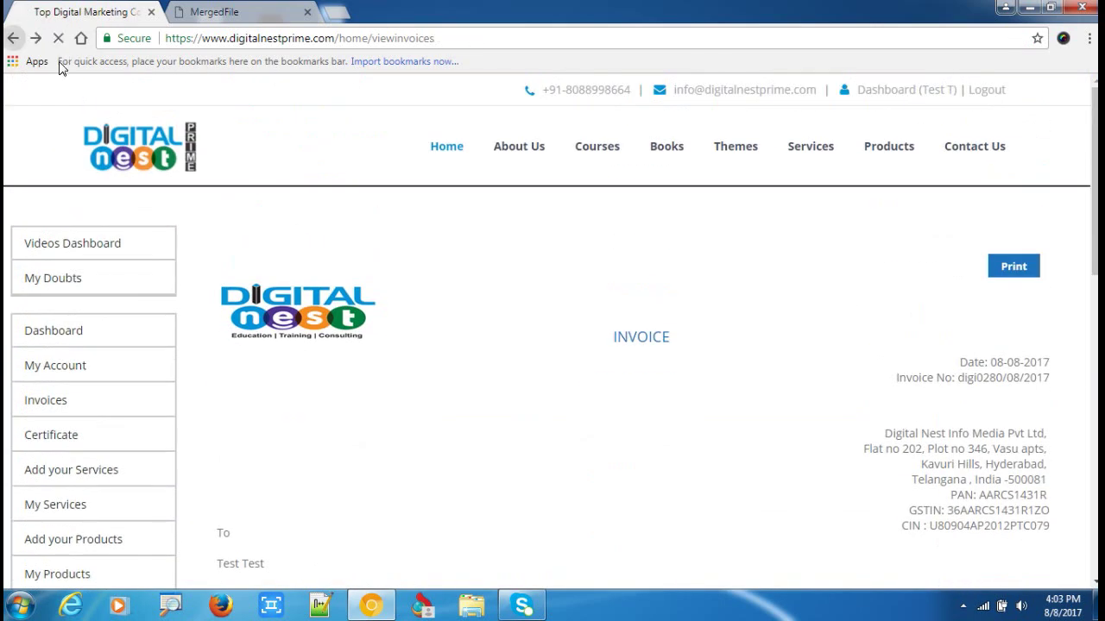
pyautogui.scroll(-4, 129, 431)
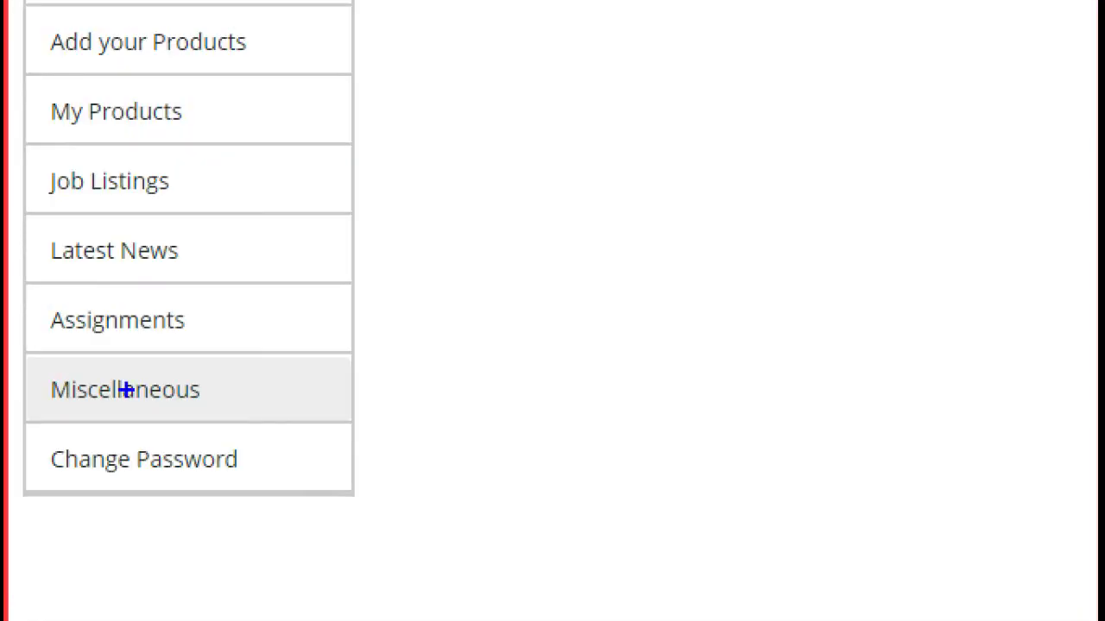
# Open the Miscellaneous page and scroll through its resource links.
pyautogui.moveTo(20, 400)
pyautogui.mouseDown()
pyautogui.moveTo(55, 364)
pyautogui.moveTo(9, 392)
pyautogui.mouseUp()
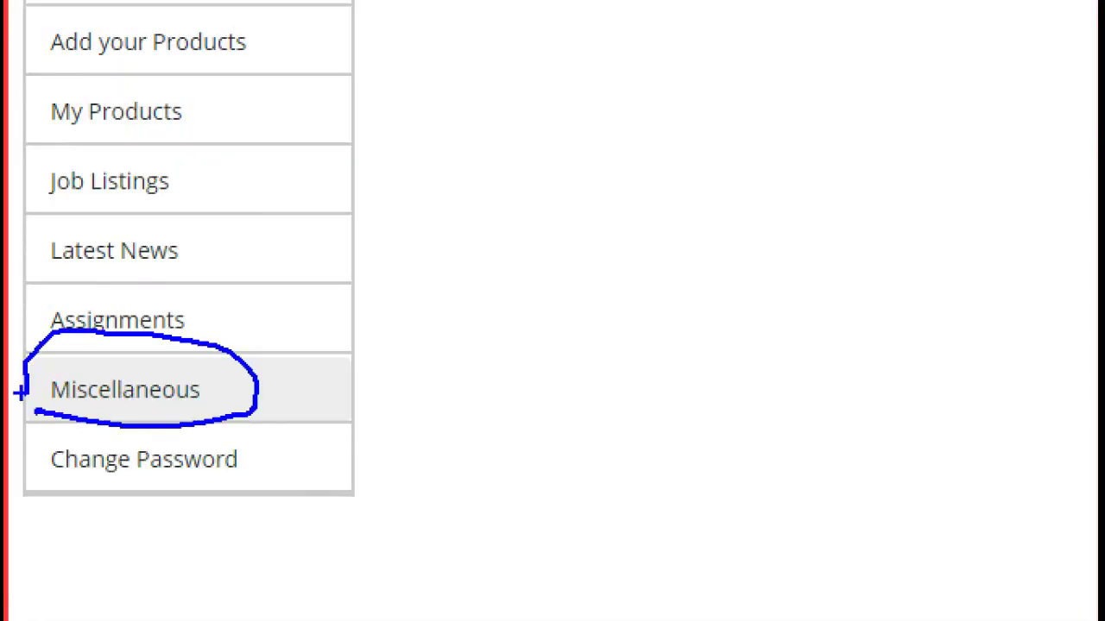
pyautogui.click(149, 389)
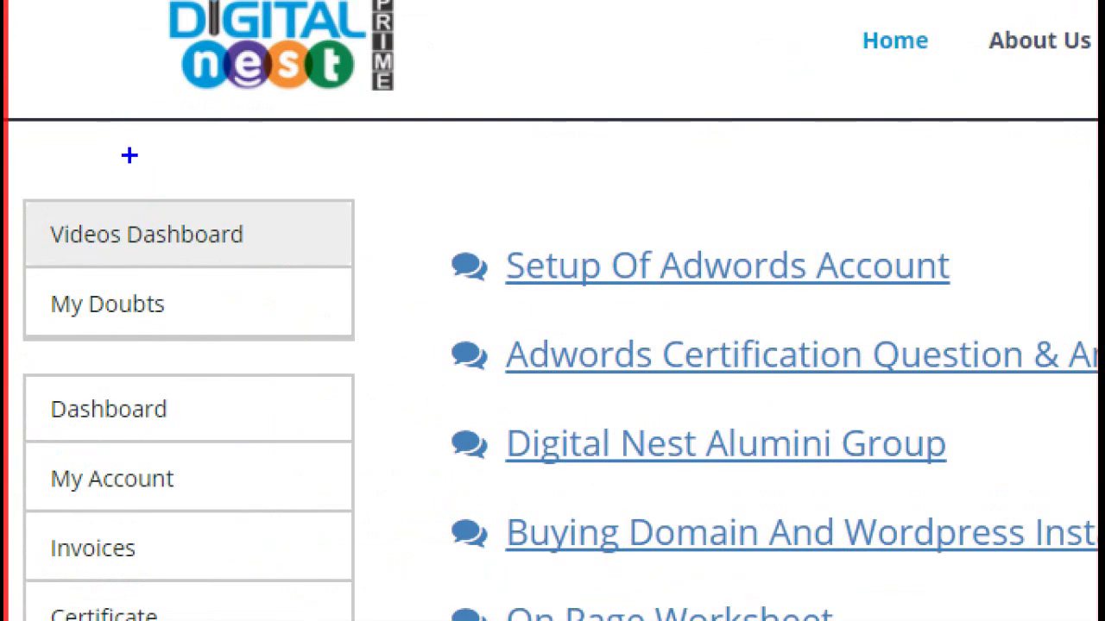
pyautogui.moveTo(64, 203)
pyautogui.mouseDown()
pyautogui.moveTo(165, 283)
pyautogui.moveTo(39, 214)
pyautogui.mouseUp()
pyautogui.scroll(-3, 188, 415)
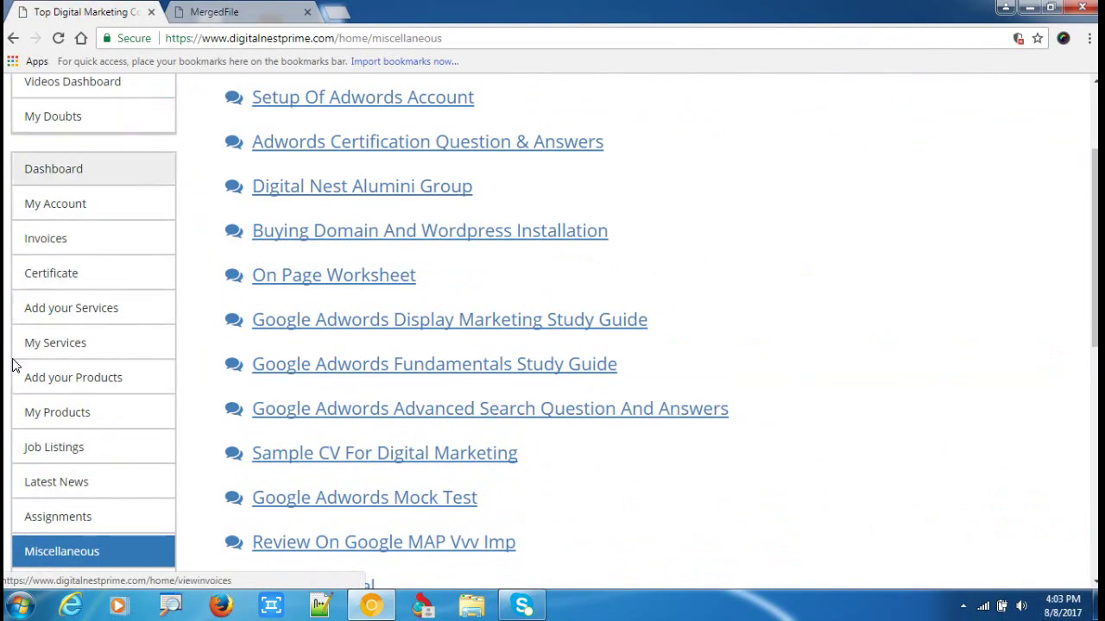
pyautogui.scroll(-2, 81, 301)
pyautogui.scroll(1, 52, 231)
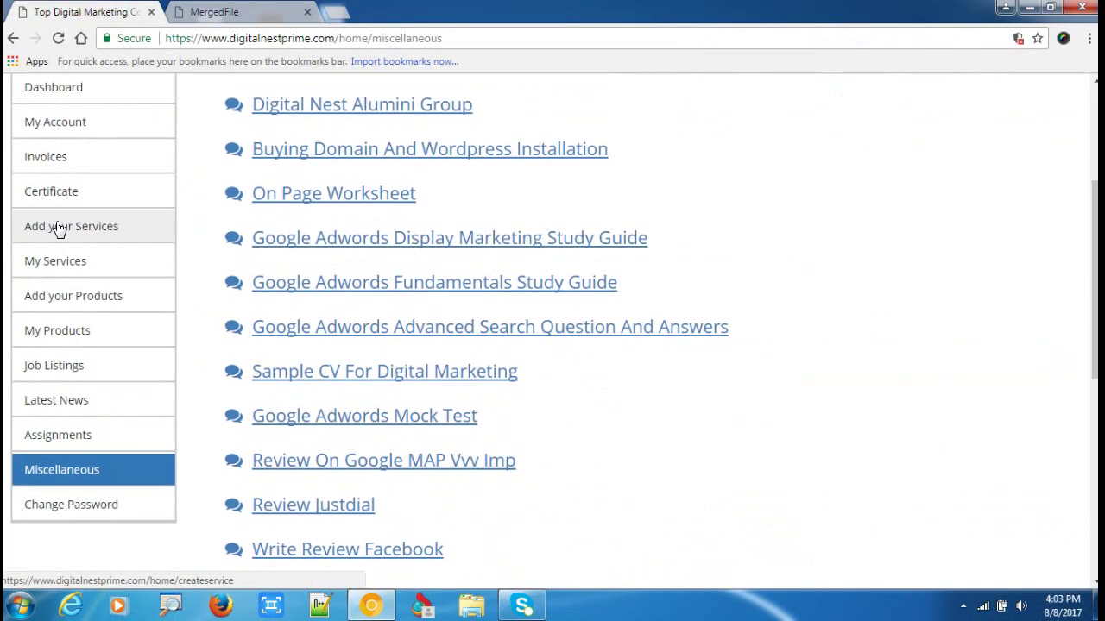
pyautogui.scroll(-1, 327, 190)
pyautogui.scroll(3, 376, 184)
pyautogui.scroll(1, 198, 362)
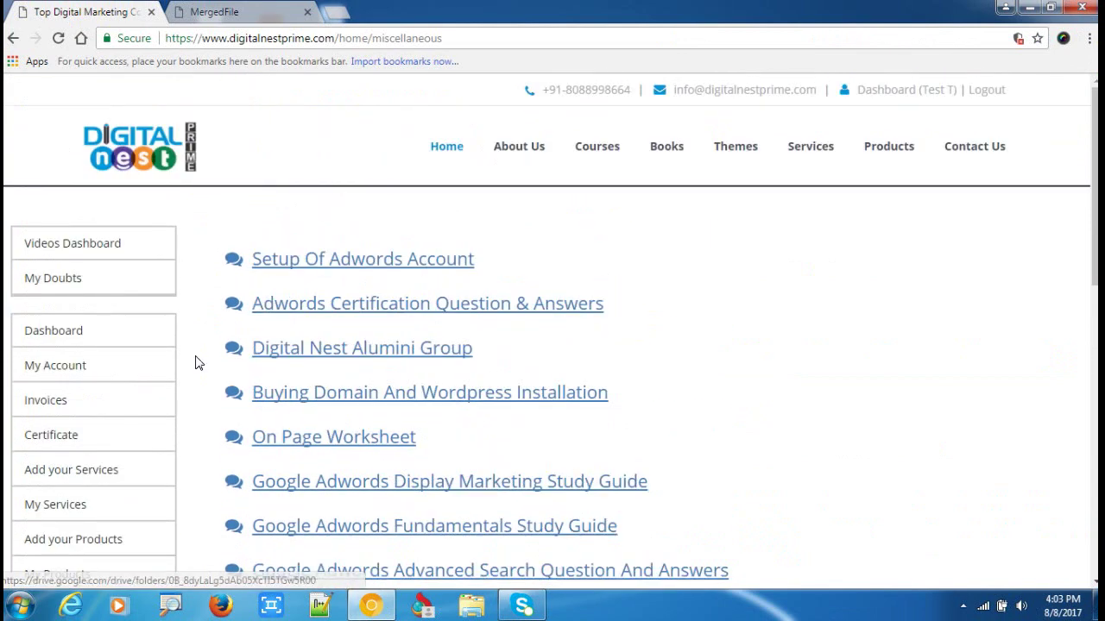
pyautogui.scroll(-6, 118, 399)
pyautogui.scroll(4, 498, 239)
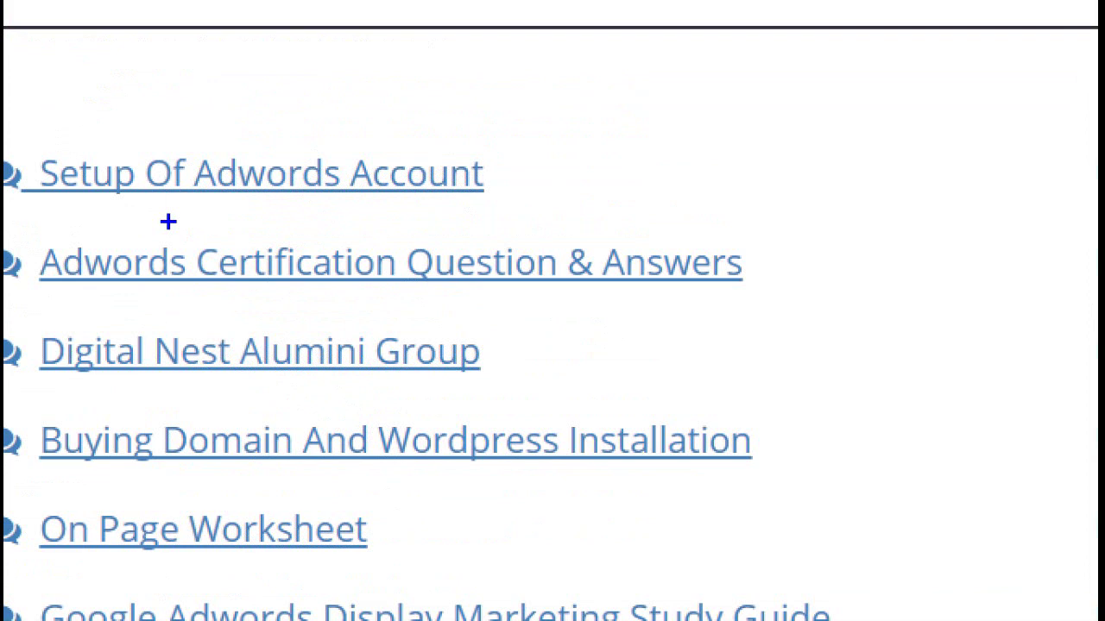
pyautogui.moveTo(167, 222); pyautogui.dragTo(151, 100)
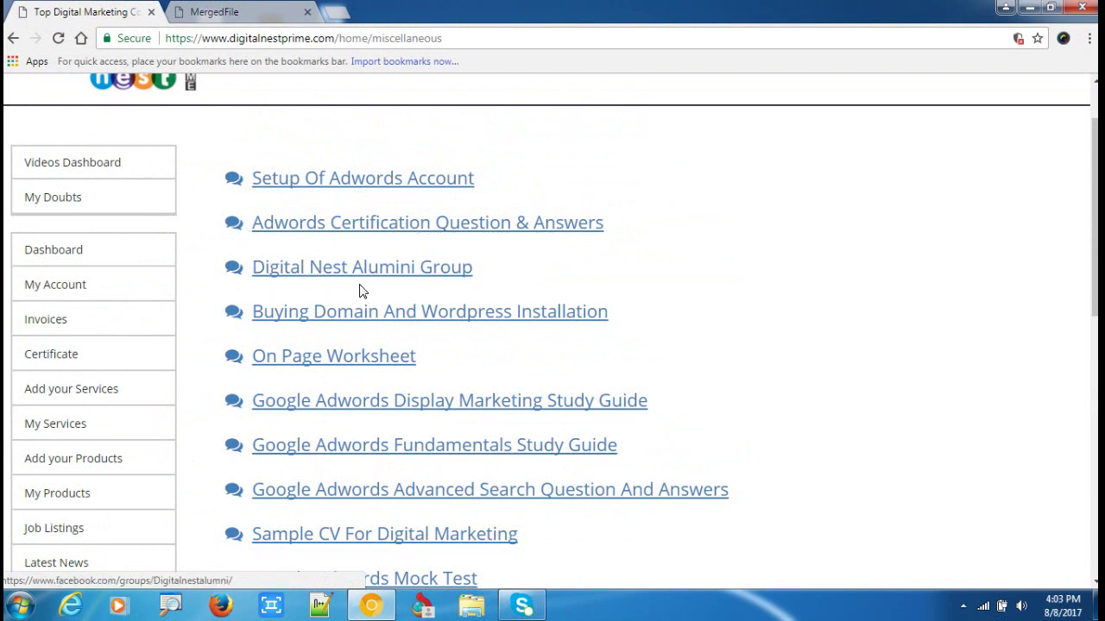
# Open 'Buying Domain And Wordpress Installation' in a new tab, then close it.
pyautogui.rightClick(370, 313)
pyautogui.click(414, 328)
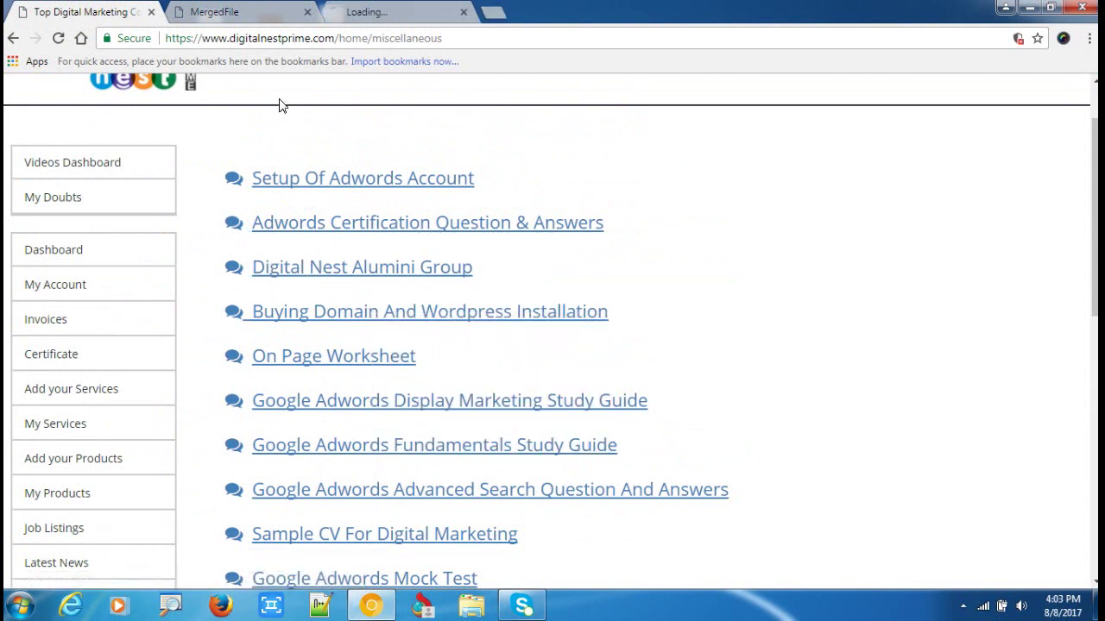
pyautogui.click(384, 12)
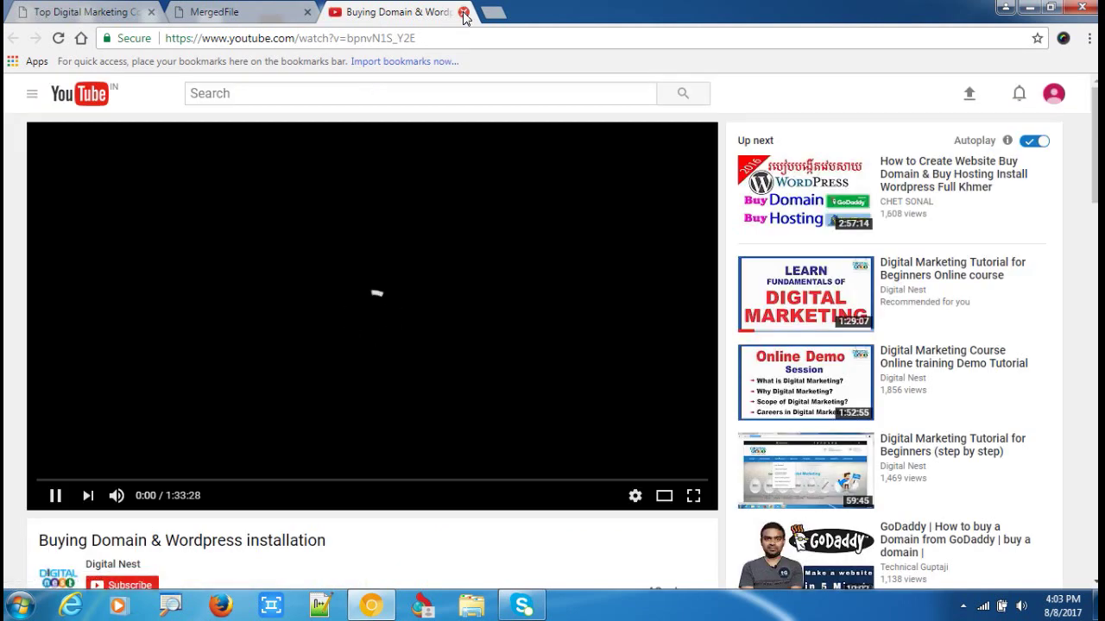
pyautogui.click(463, 12)
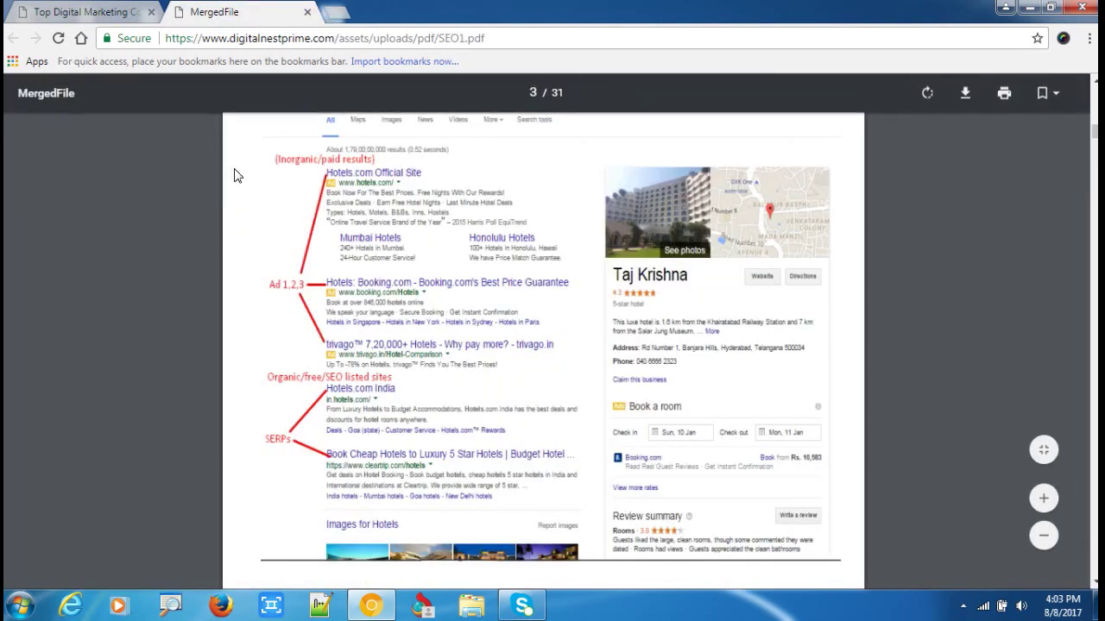
pyautogui.click(86, 12)
# Scroll the links from Setup Of Adwords Account down to Write Review Facebook.
pyautogui.scroll(-1, 317, 371)
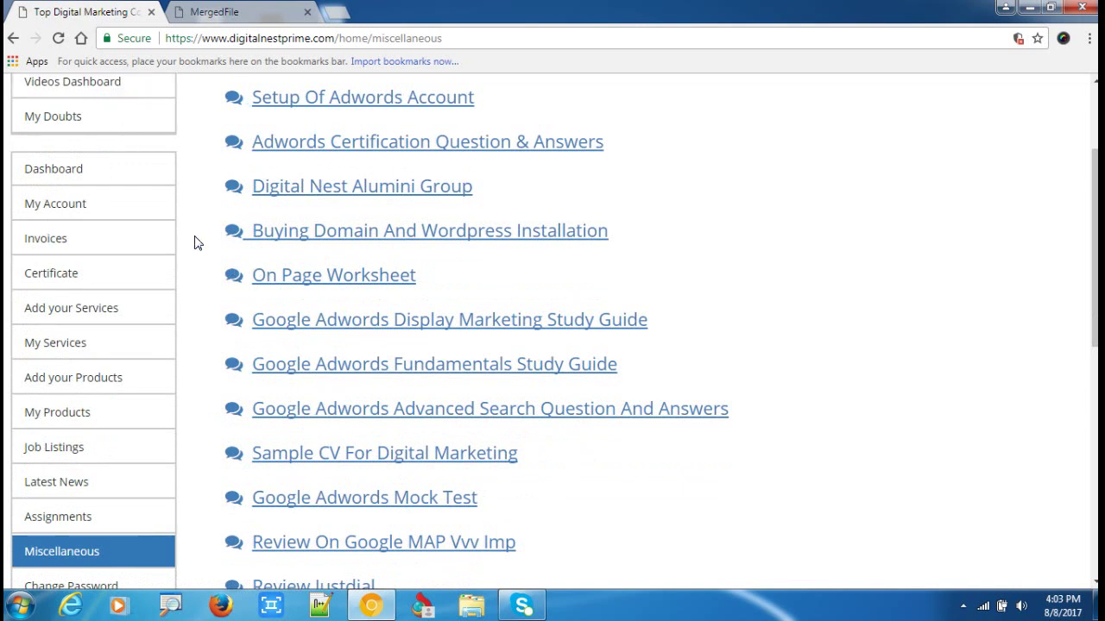
pyautogui.scroll(-2, 345, 207)
pyautogui.scroll(4, 394, 264)
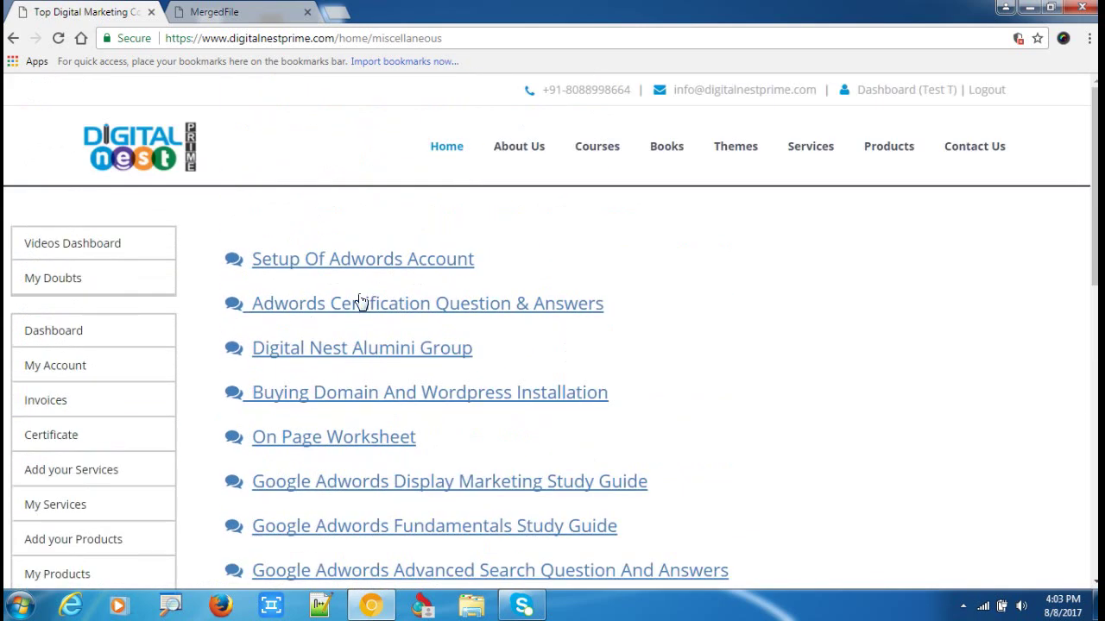
pyautogui.scroll(-3, 361, 302)
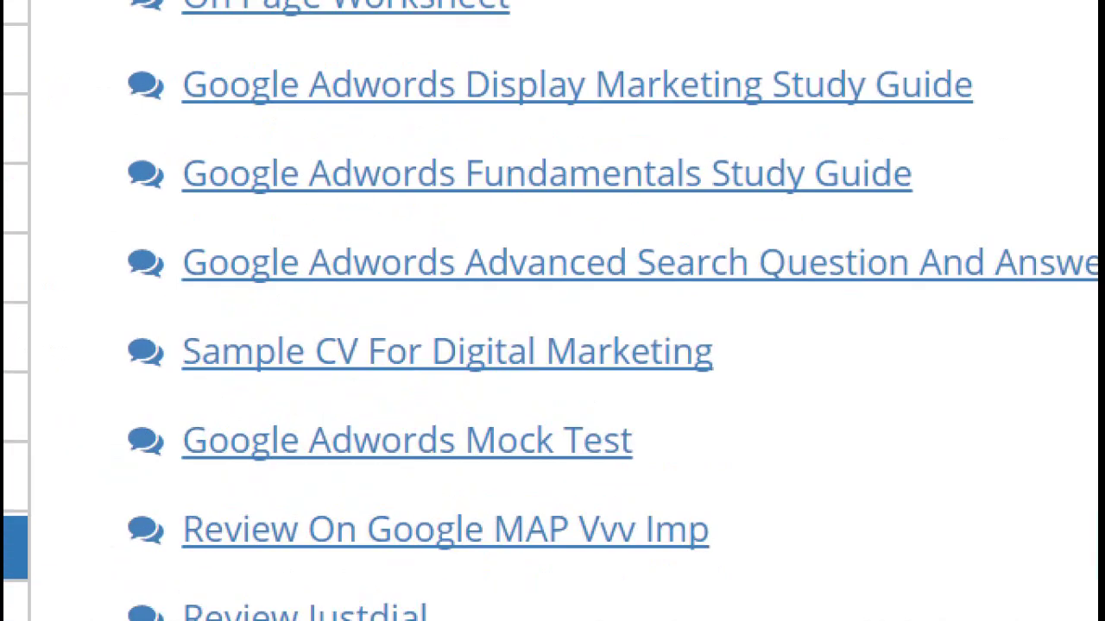
pyautogui.moveTo(259, 444)
pyautogui.mouseDown()
pyautogui.moveTo(558, 456)
pyautogui.moveTo(393, 401)
pyautogui.mouseUp()
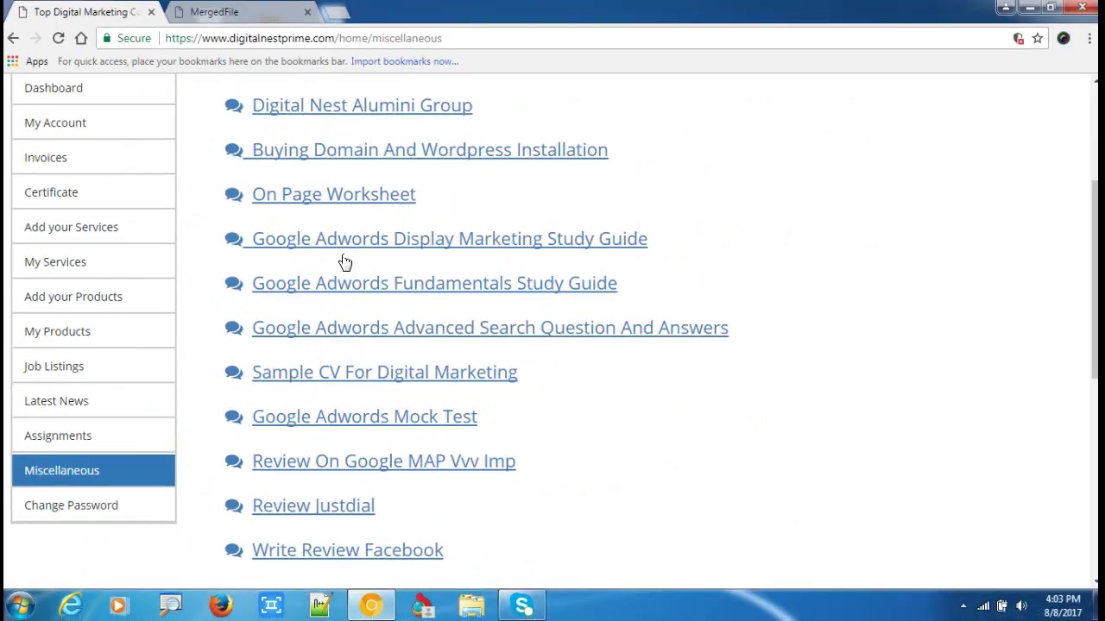
pyautogui.scroll(2, 304, 233)
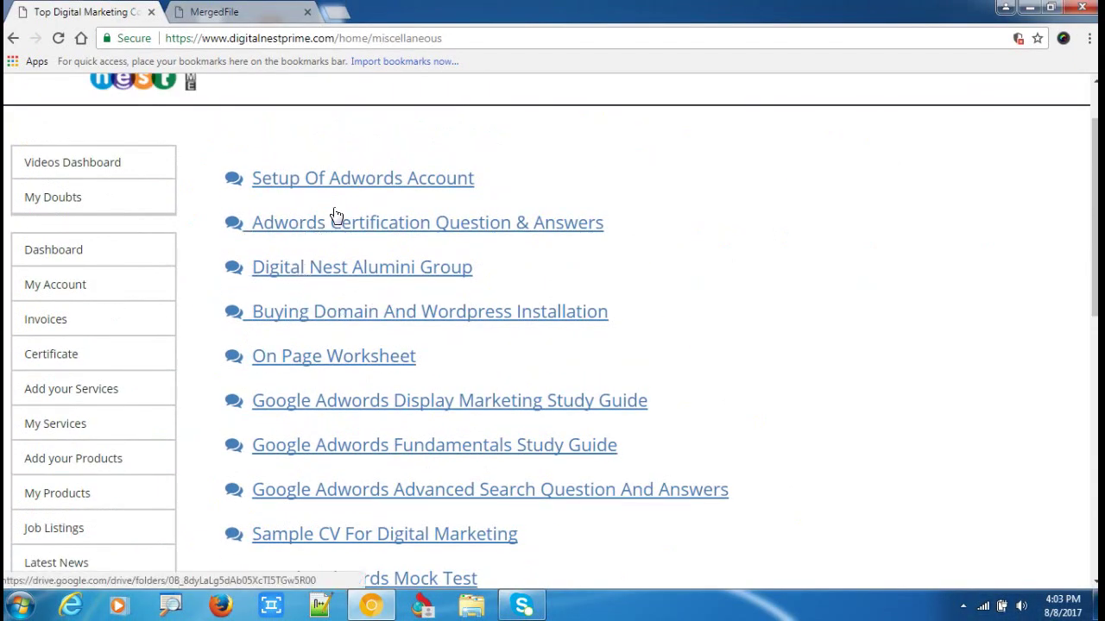
pyautogui.scroll(-1, 251, 371)
pyautogui.scroll(-2, 57, 528)
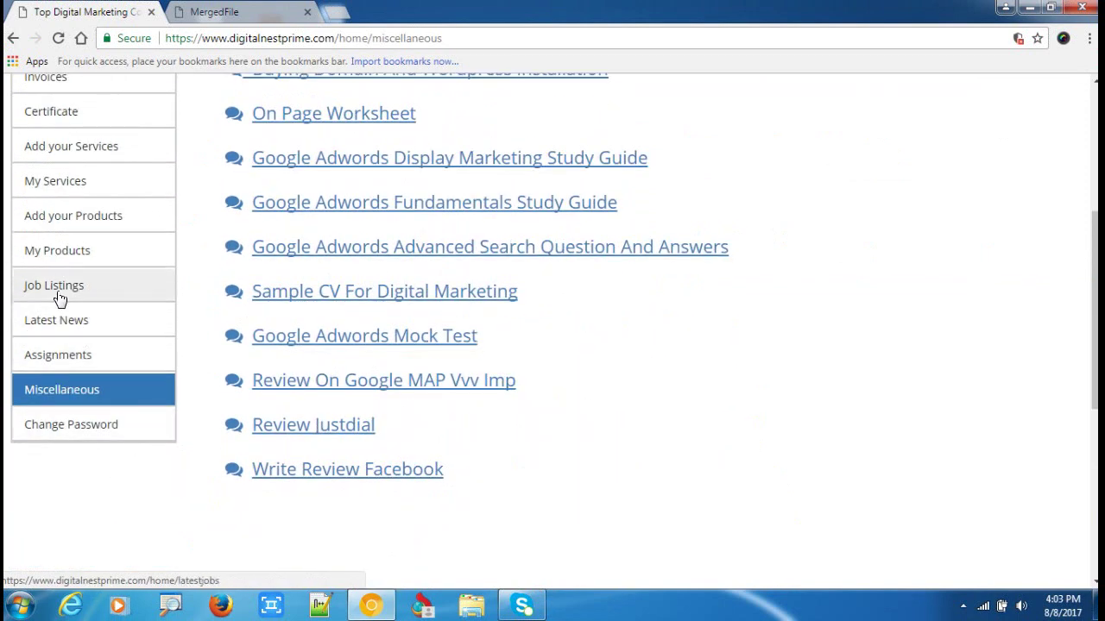
# Browse Job Listings postings like Content Writer, briefly checking the MergedFile PDF tab.
pyautogui.click(60, 293)
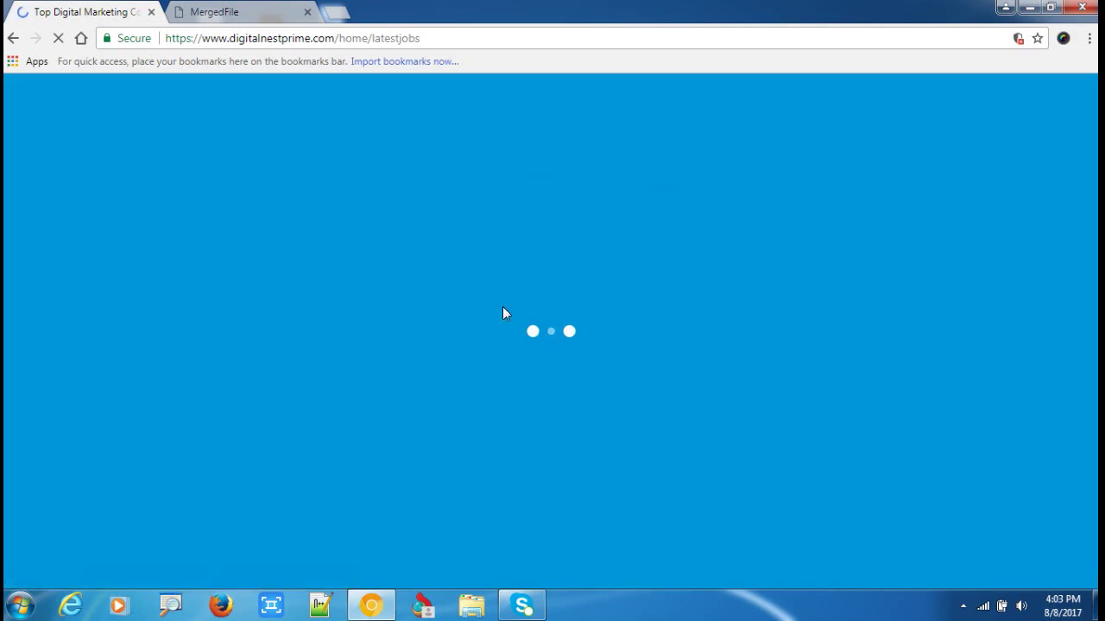
pyautogui.scroll(-2, 697, 207)
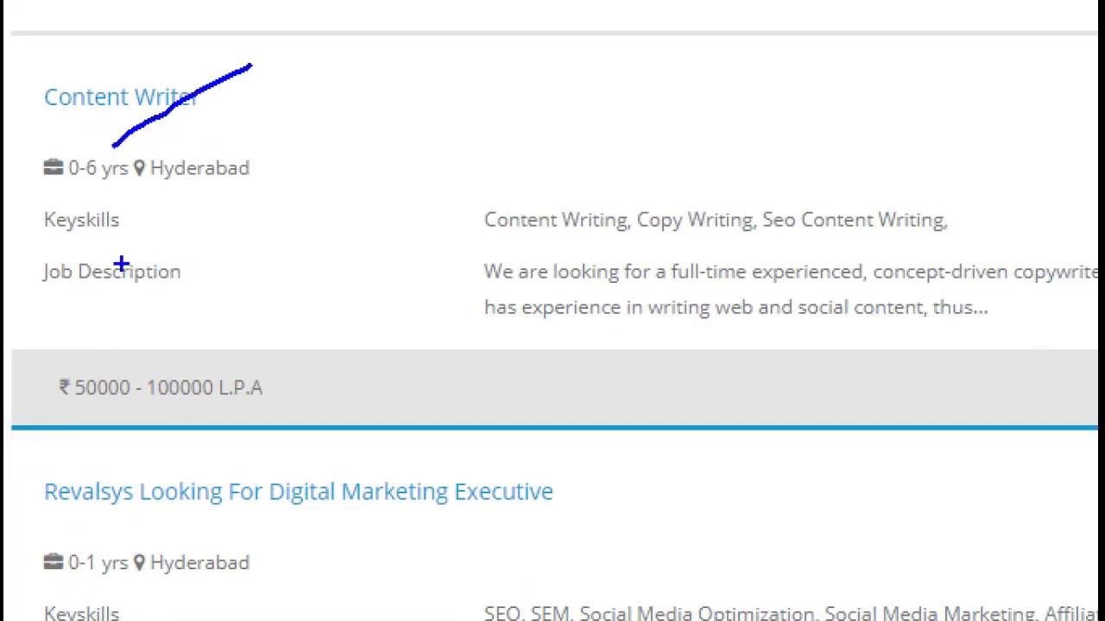
pyautogui.scroll(-4, 466, 285)
pyautogui.scroll(-3, 432, 325)
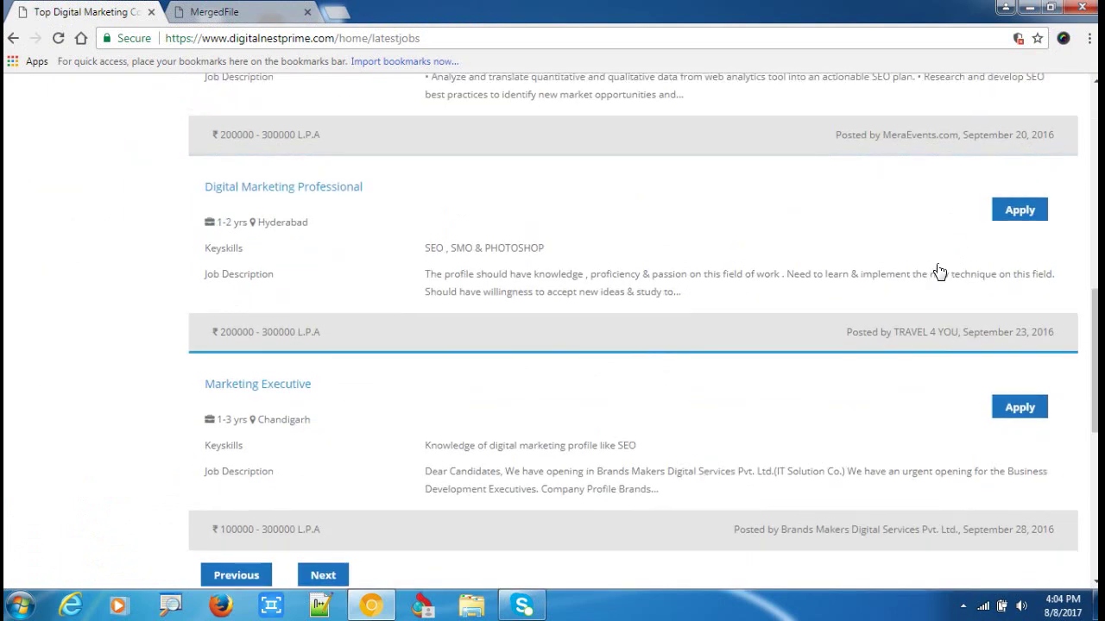
pyautogui.scroll(9, 974, 254)
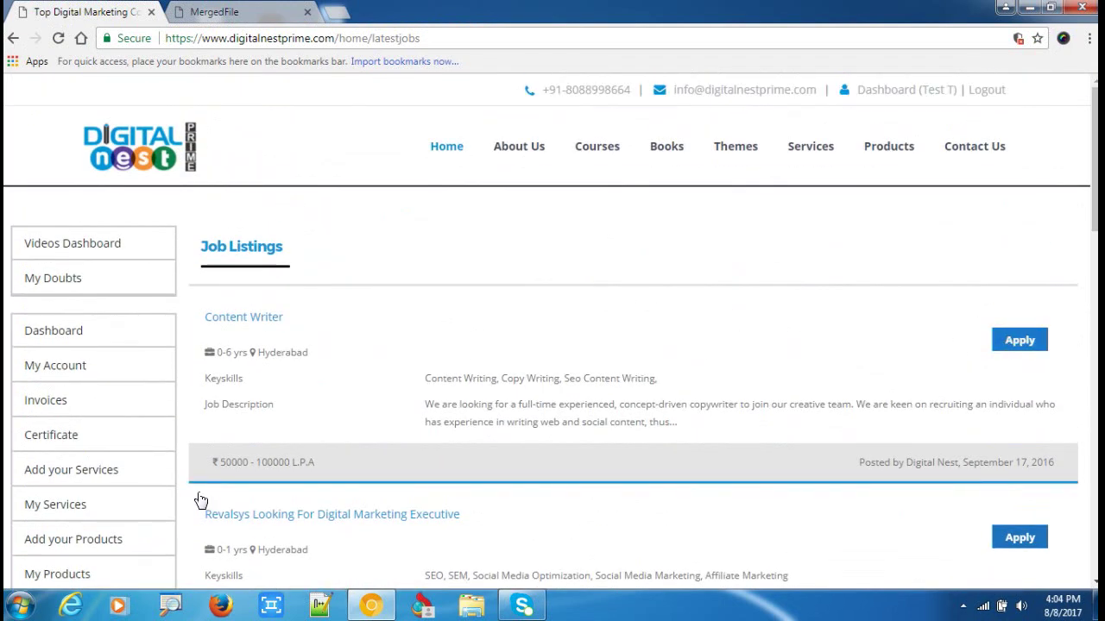
pyautogui.click(245, 11)
pyautogui.click(117, 12)
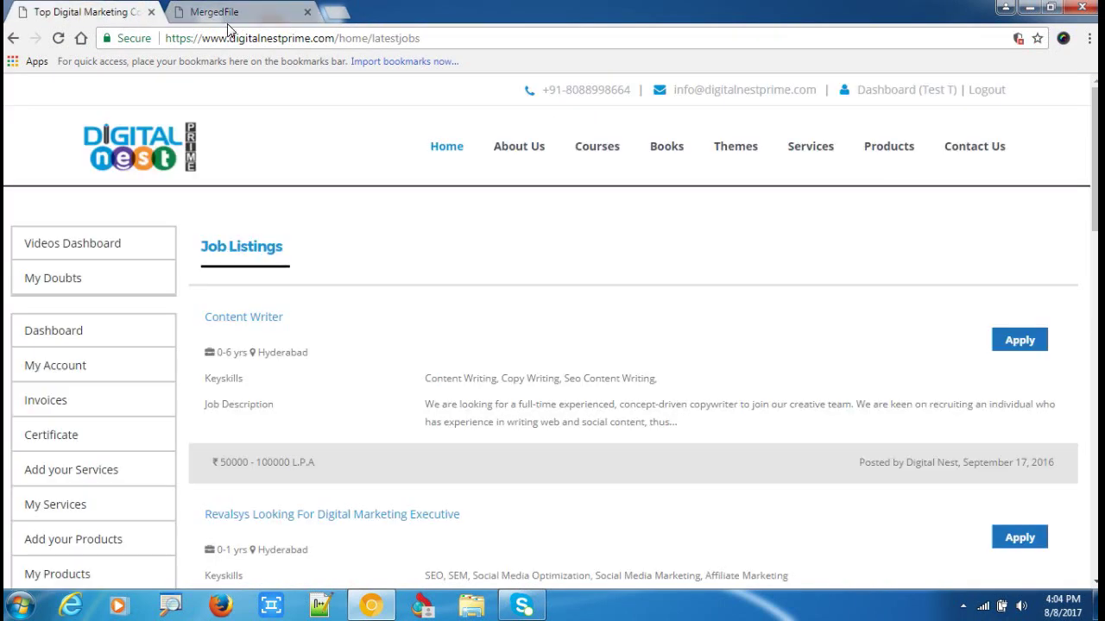
# Load digitalmob.in in a new tab, browse its homepage, then return to the SEO PDF.
pyautogui.click(232, 14)
pyautogui.click(335, 12)
pyautogui.write('dig')
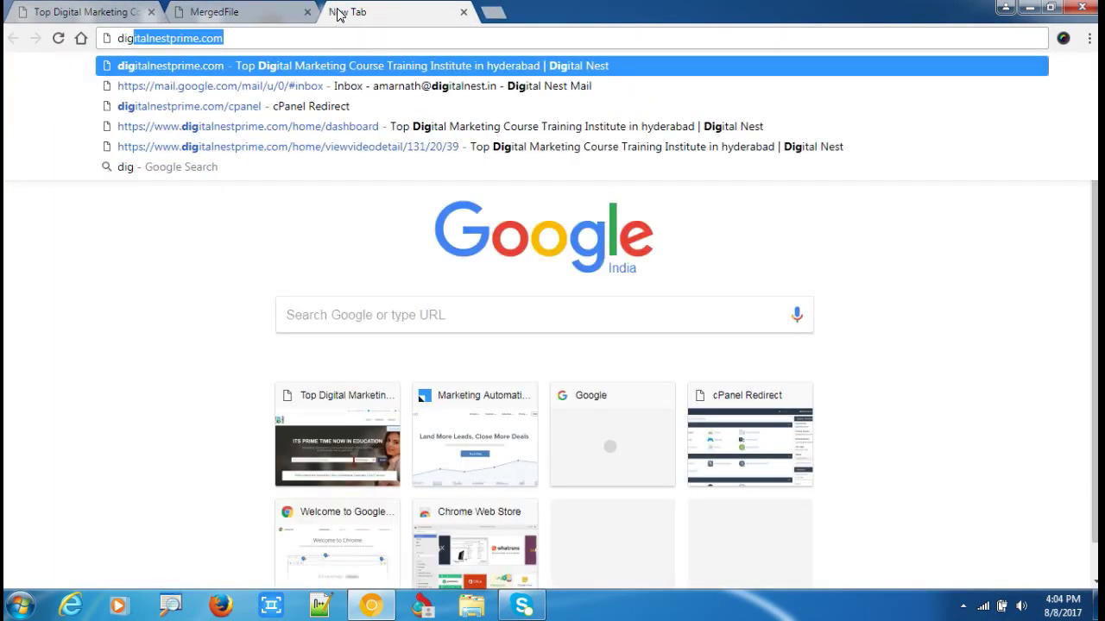
pyautogui.write('italmob.')
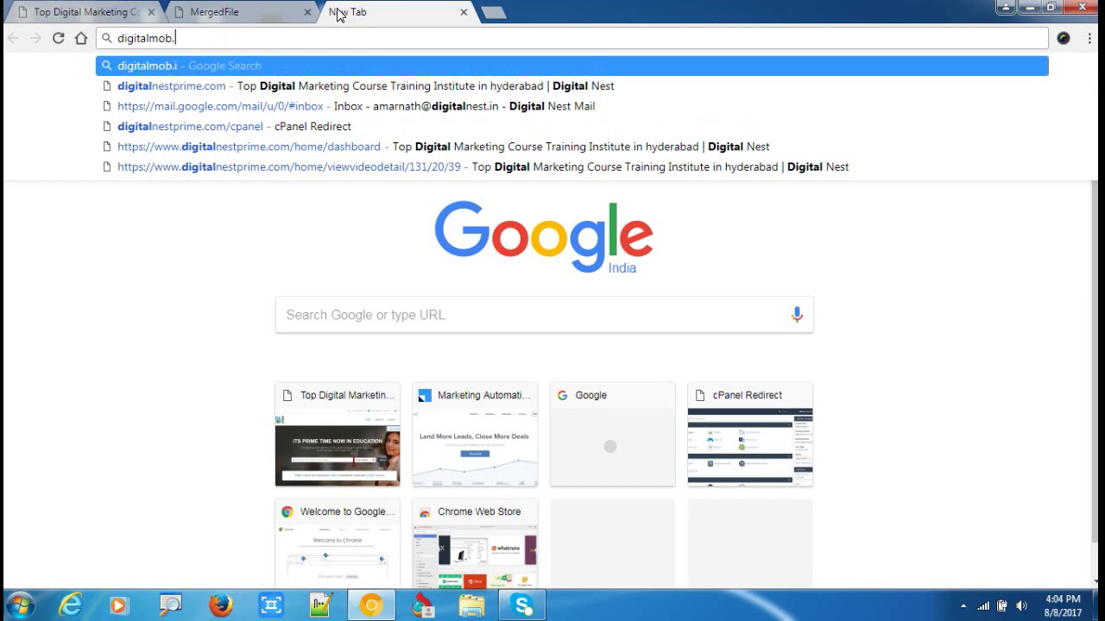
pyautogui.write('in')
pyautogui.press('Return')
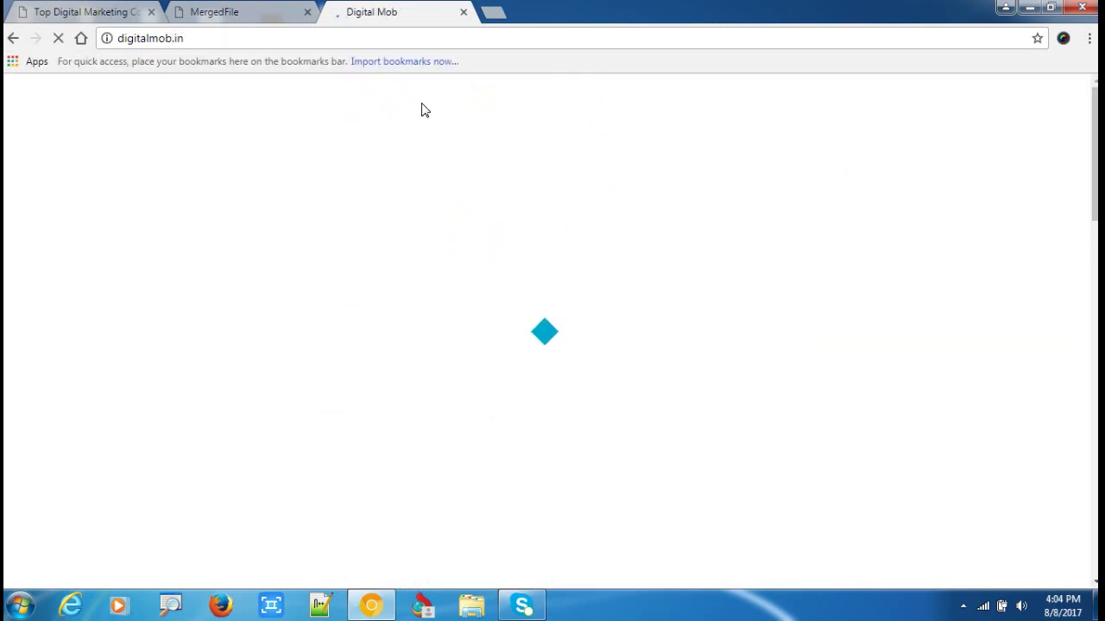
pyautogui.scroll(-2, 483, 207)
pyautogui.scroll(2, 169, 203)
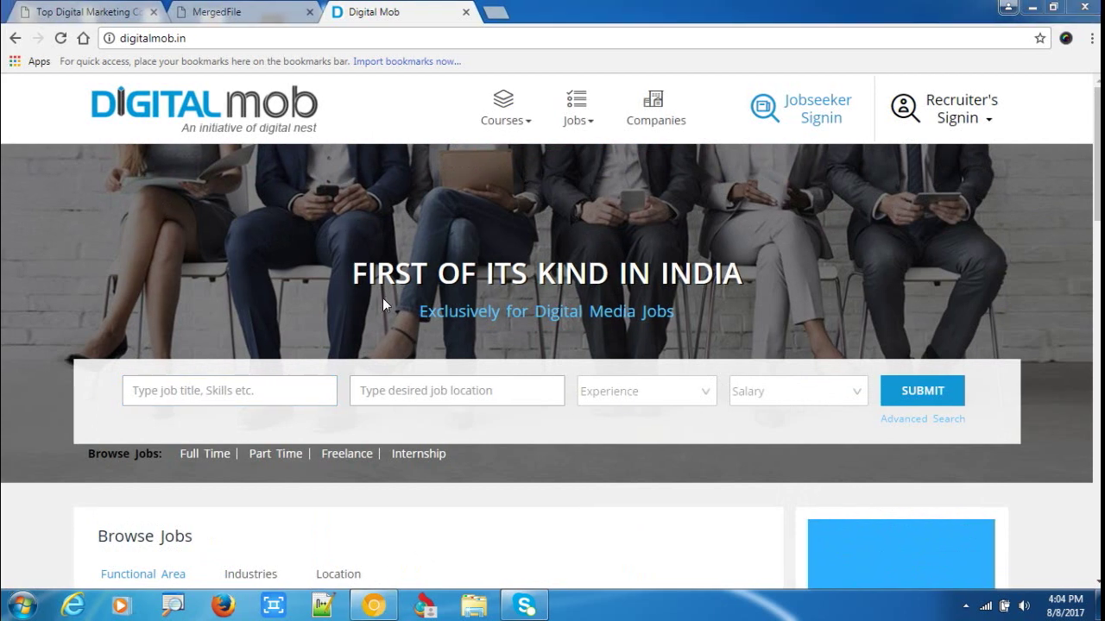
pyautogui.scroll(-10, 331, 210)
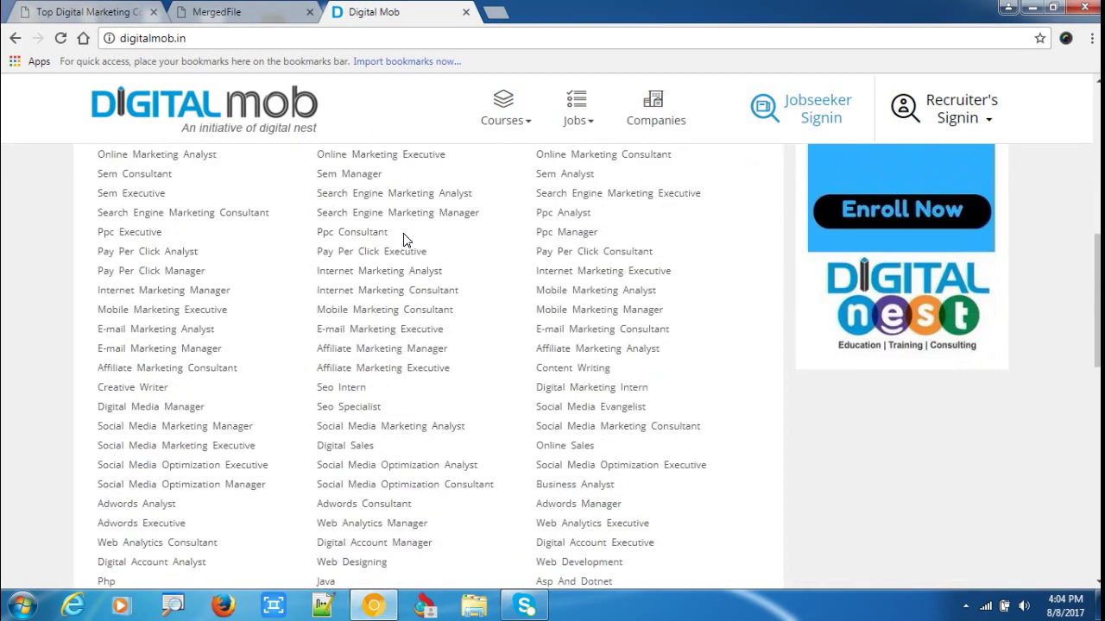
pyautogui.click(220, 19)
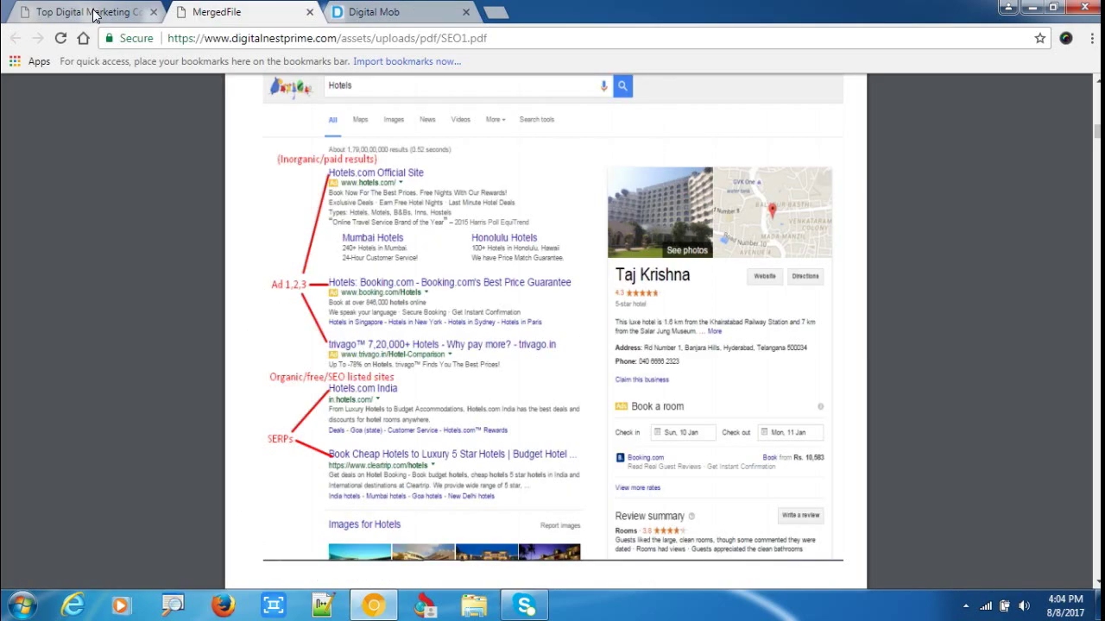
# Return to the Job Listings tab and scroll through the postings.
pyautogui.click(86, 12)
pyautogui.scroll(-3, 488, 432)
pyautogui.scroll(-1, 342, 173)
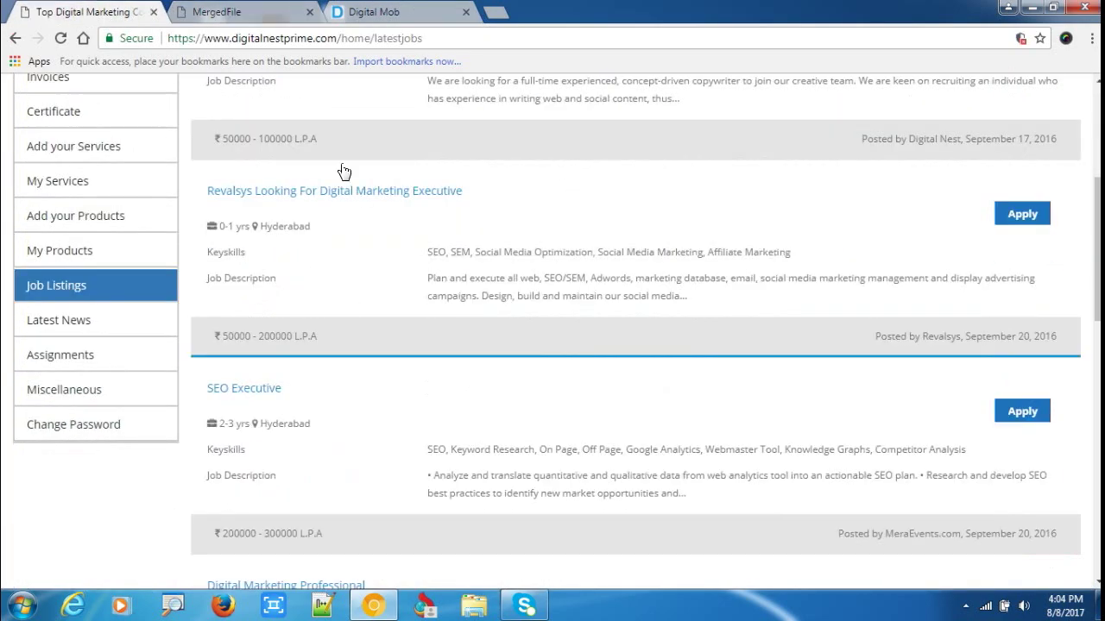
pyautogui.scroll(4, 377, 247)
pyautogui.scroll(-2, 343, 241)
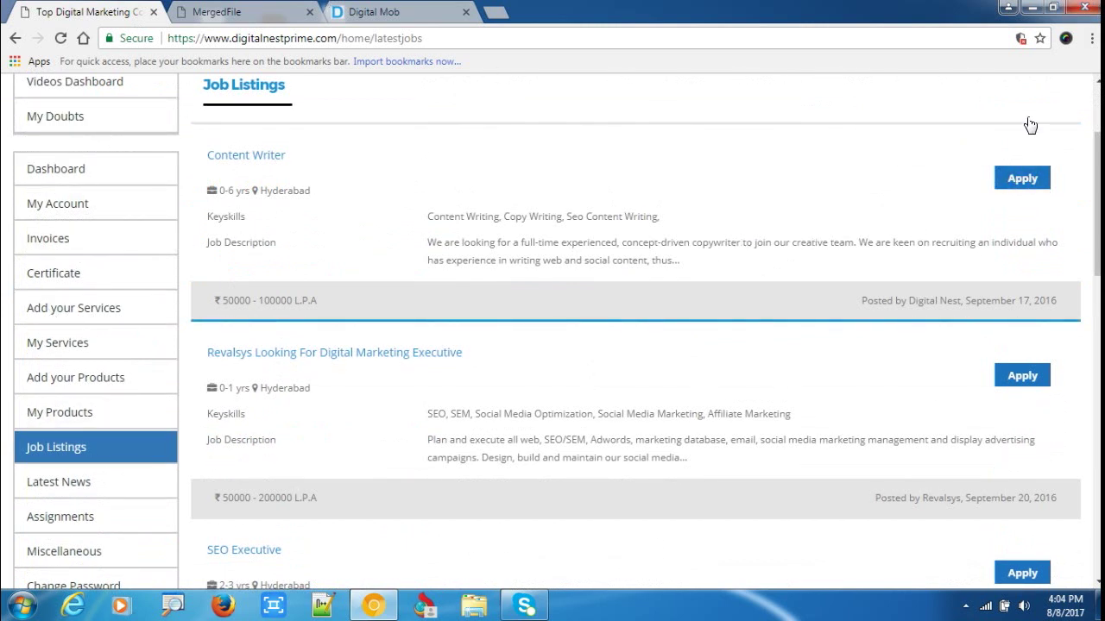
pyautogui.scroll(-2, 226, 466)
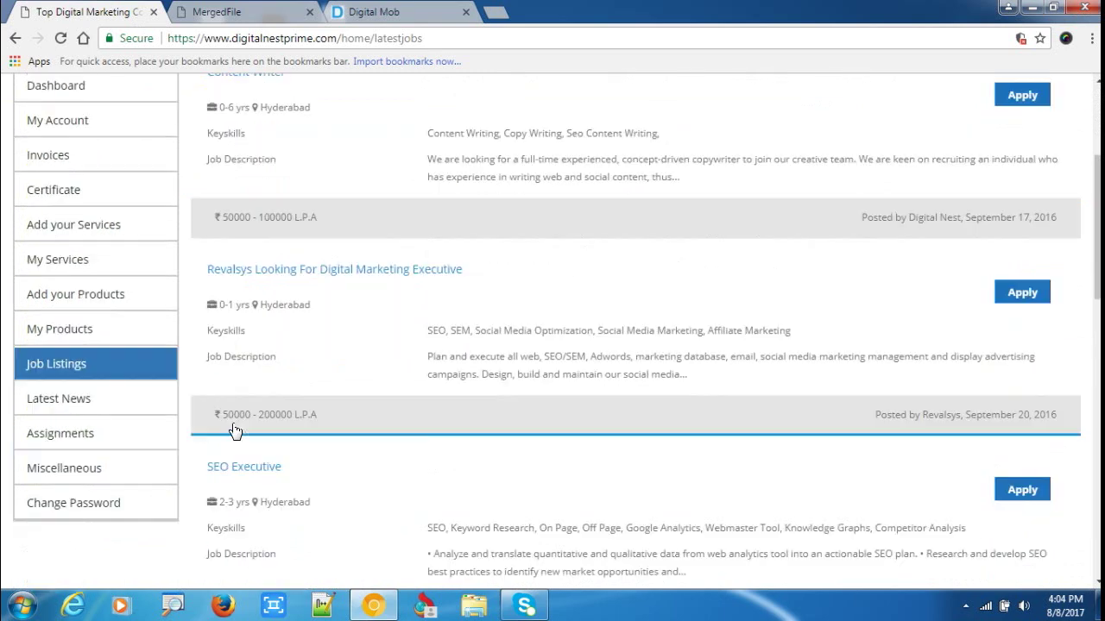
pyautogui.scroll(1, 128, 264)
pyautogui.scroll(1, 79, 246)
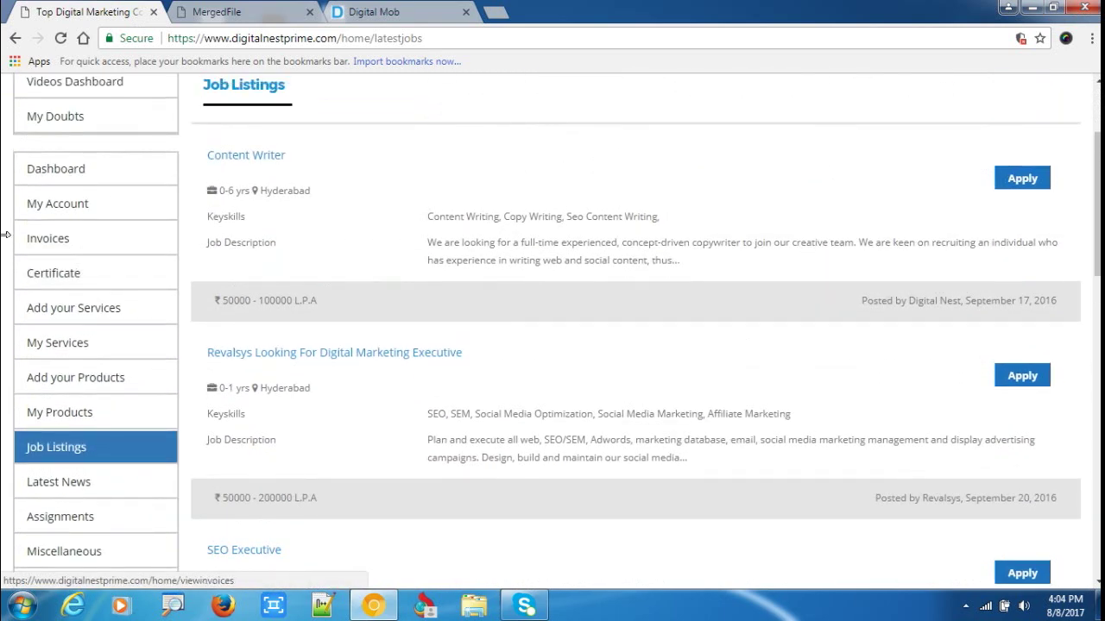
# Go back to the student dashboard and review its Details, News Feeds and Job Details panels.
pyautogui.click(82, 177)
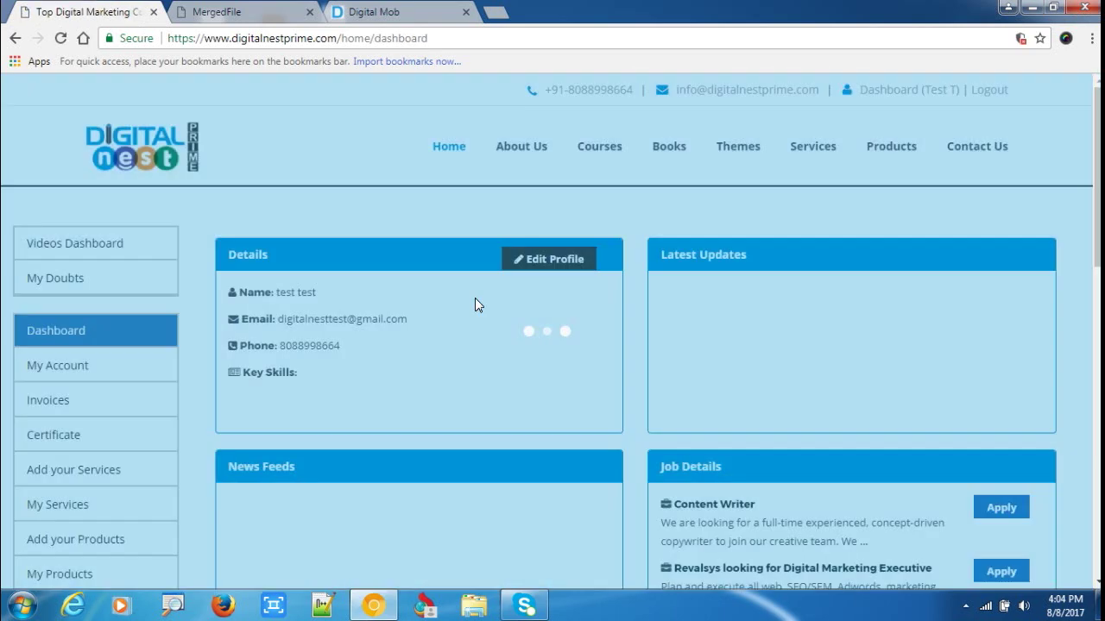
pyautogui.scroll(-1, 794, 265)
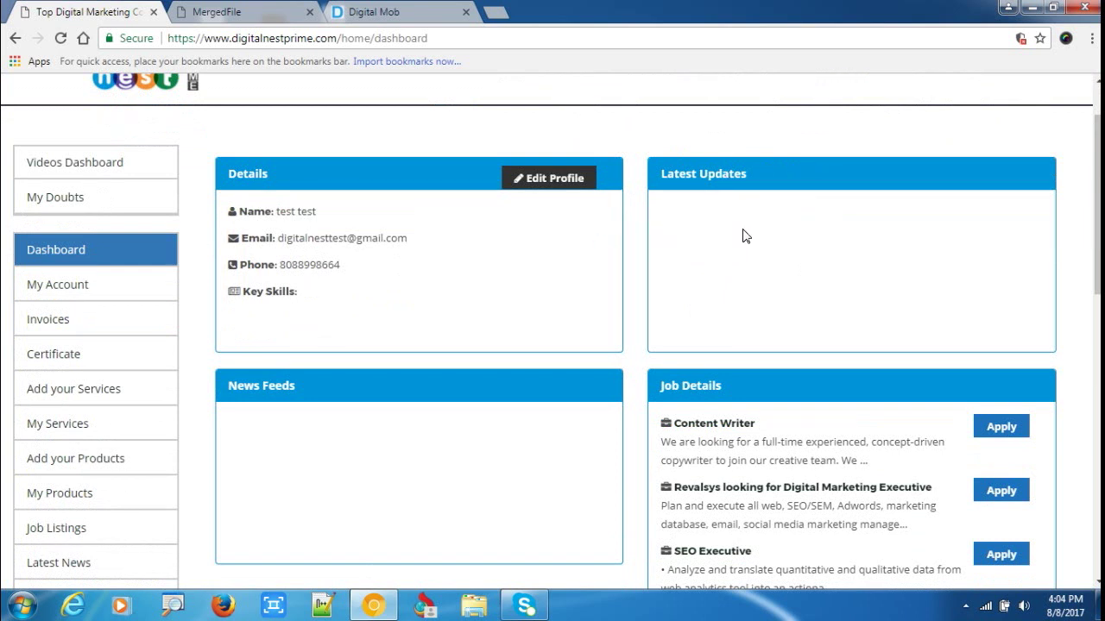
pyautogui.scroll(-1, 269, 414)
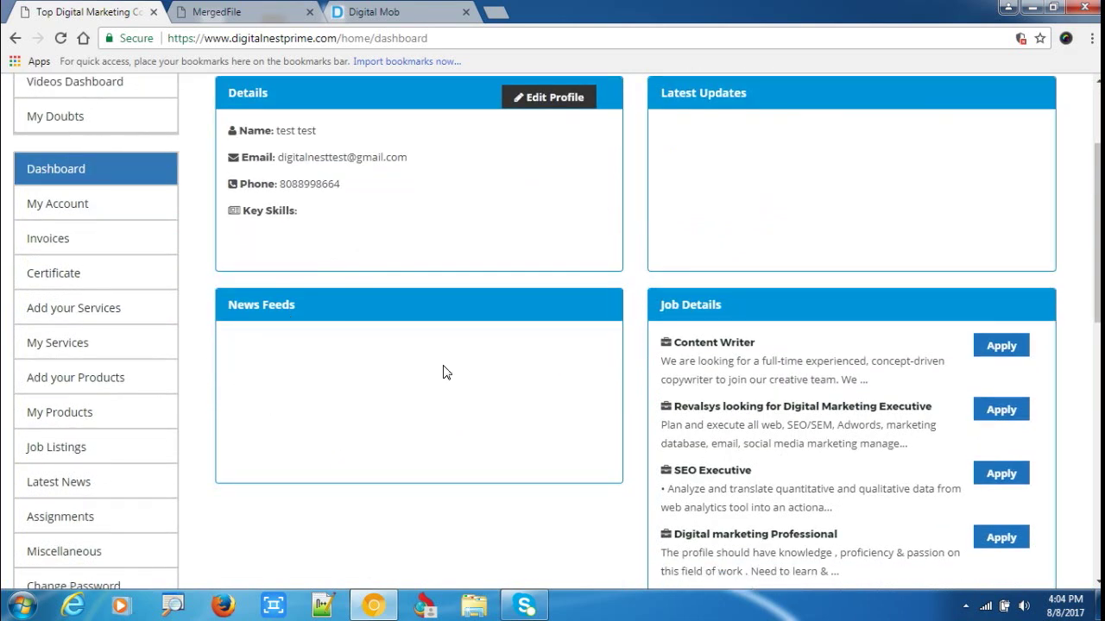
pyautogui.scroll(1, 442, 372)
# Open Edit Profile and review the fields down to Domain URL and the Yes/No questions.
pyautogui.click(543, 181)
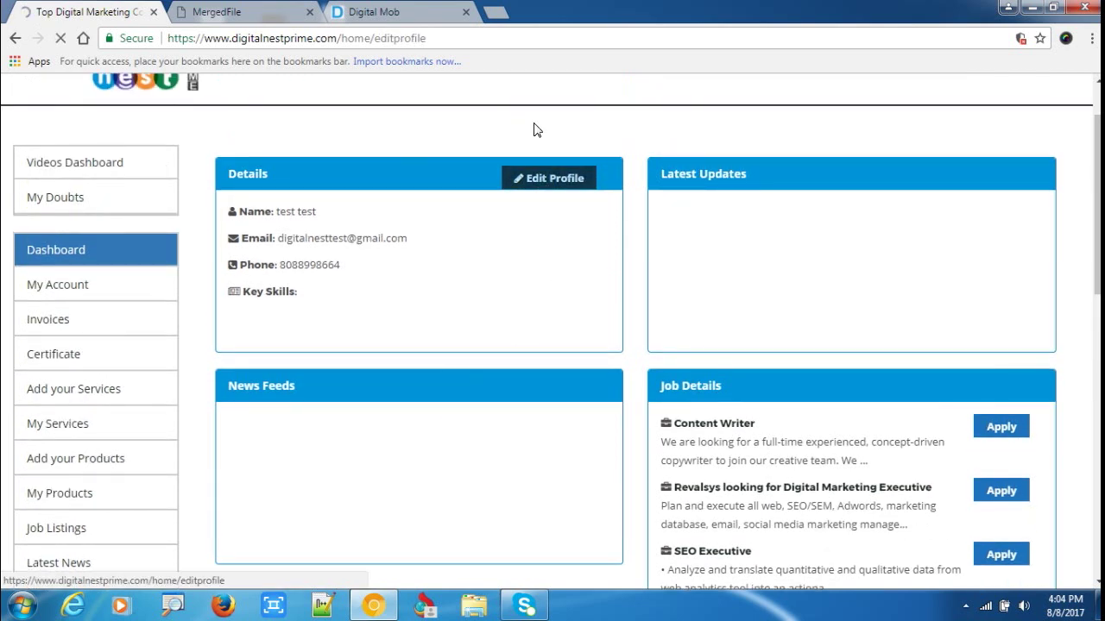
pyautogui.scroll(-2, 537, 354)
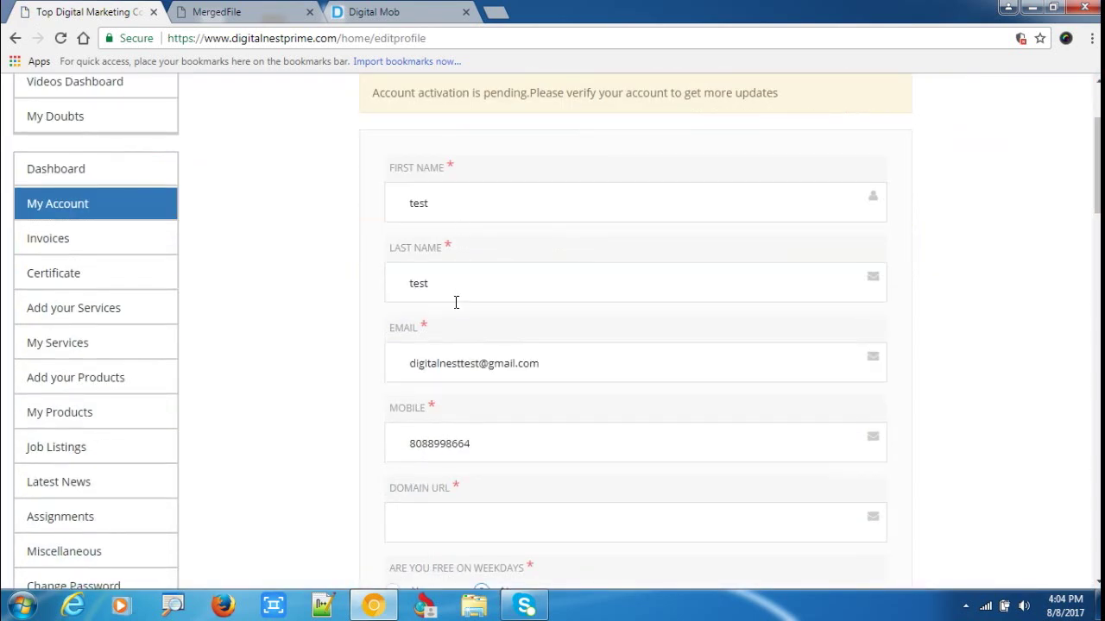
pyautogui.scroll(-2, 455, 302)
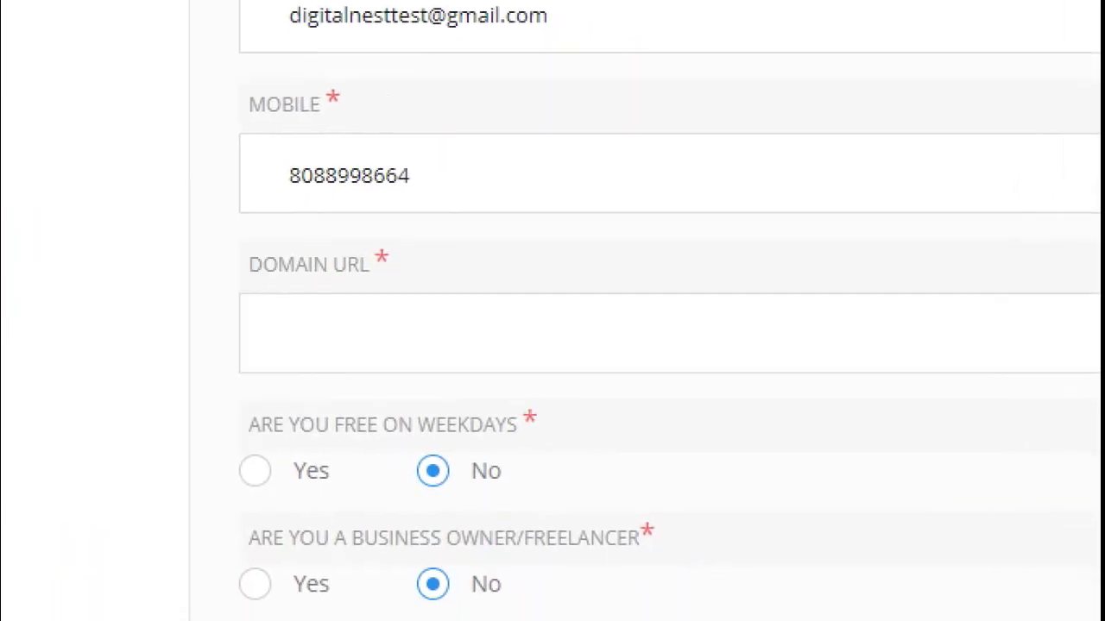
pyautogui.moveTo(407, 255)
pyautogui.mouseDown()
pyautogui.moveTo(116, 268)
pyautogui.moveTo(389, 427)
pyautogui.moveTo(448, 263)
pyautogui.moveTo(352, 238)
pyautogui.mouseUp()
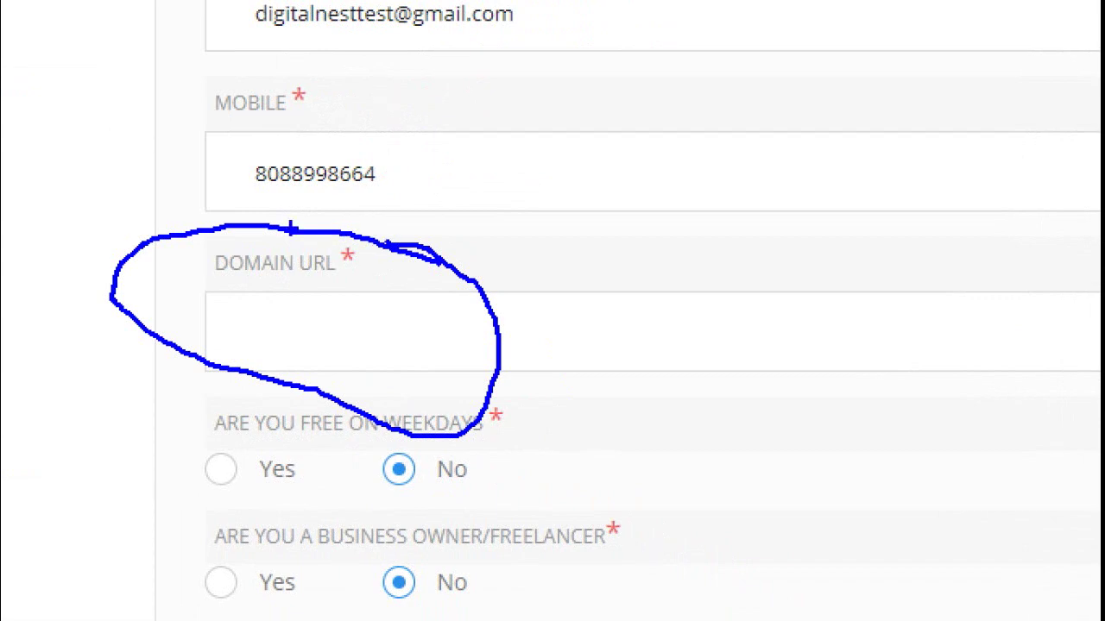
pyautogui.scroll(-1, 672, 413)
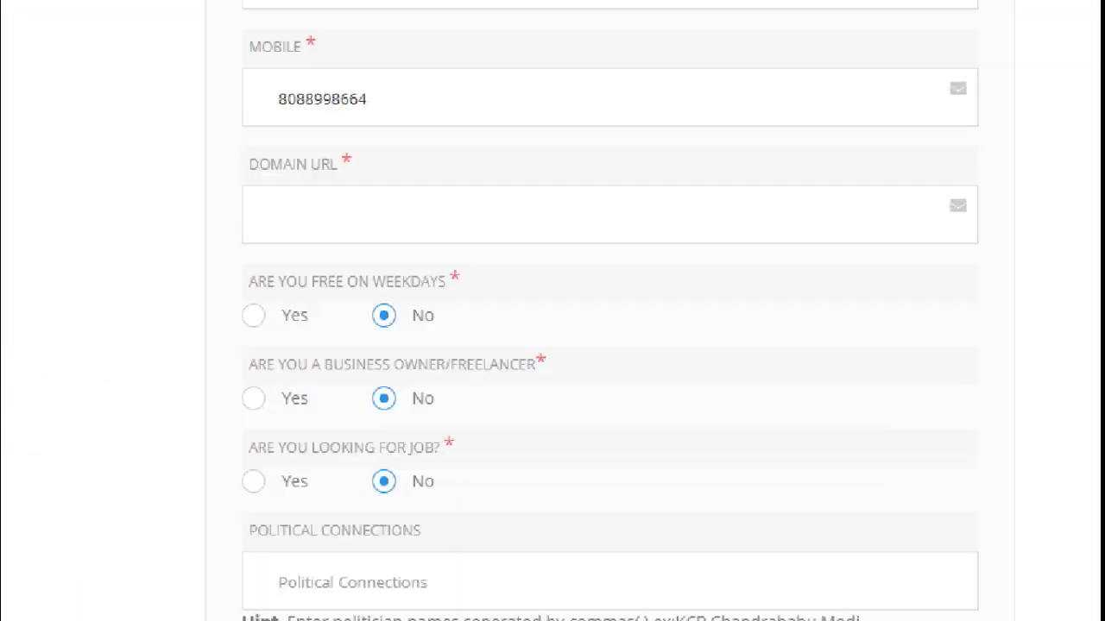
pyautogui.moveTo(434, 106); pyautogui.dragTo(835, 61)
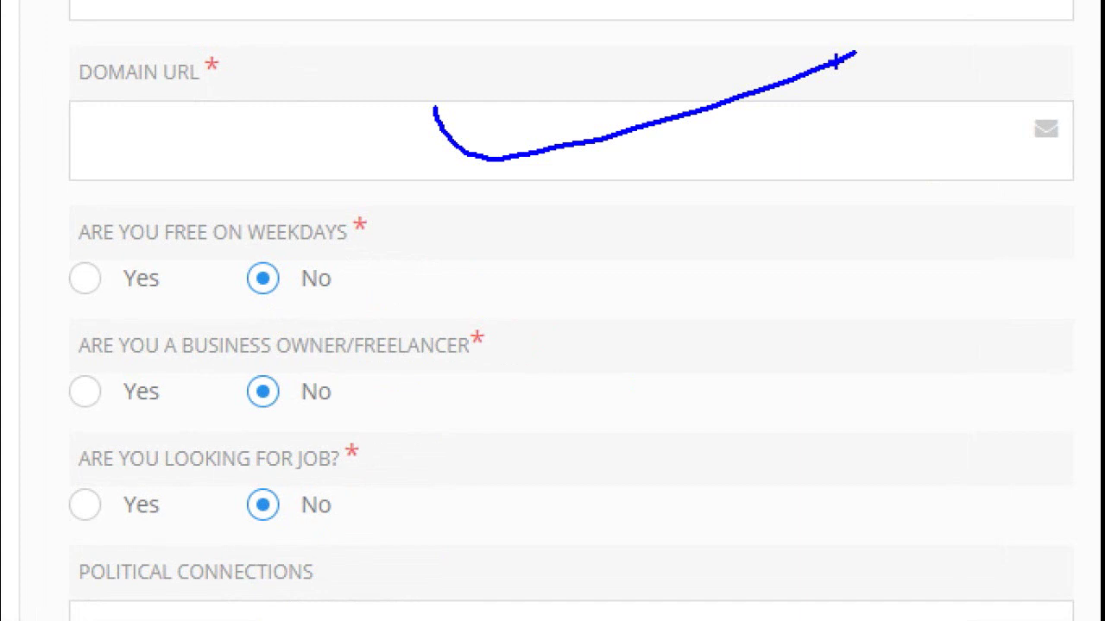
pyautogui.scroll(-1, 393, 330)
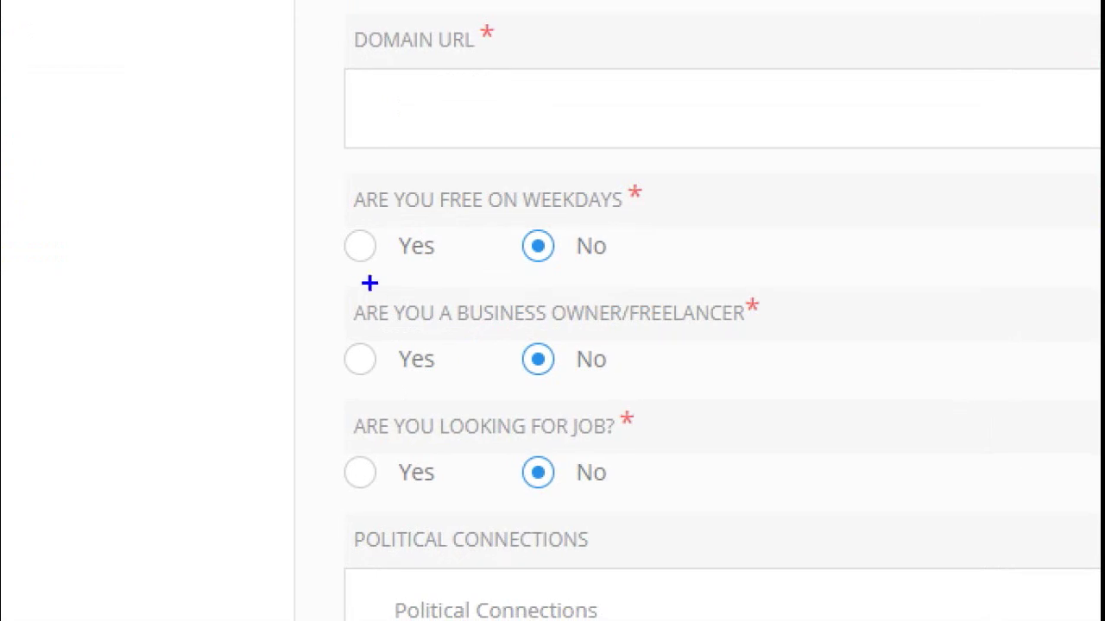
pyautogui.moveTo(389, 288)
pyautogui.mouseDown()
pyautogui.moveTo(426, 269)
pyautogui.moveTo(376, 281)
pyautogui.mouseUp()
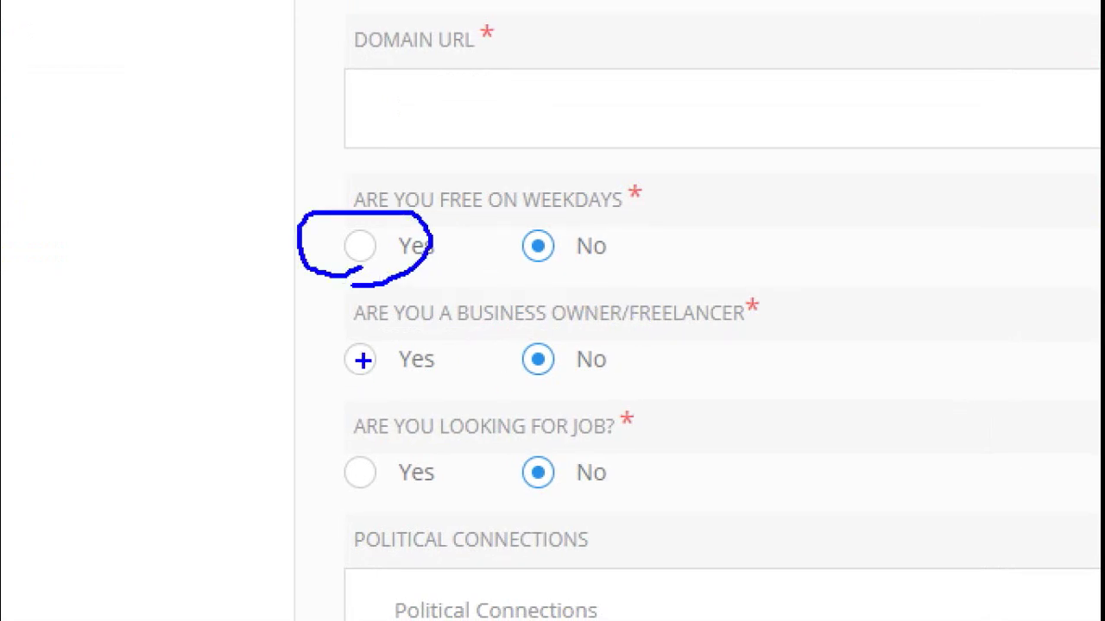
pyautogui.click(360, 360)
pyautogui.scroll(-1, 546, 343)
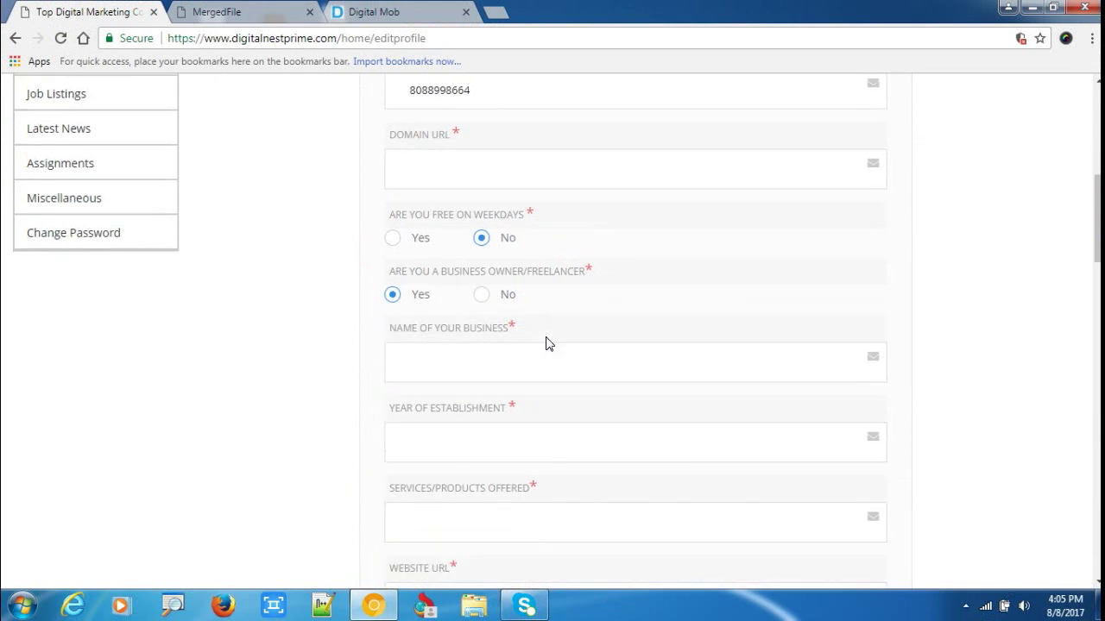
pyautogui.scroll(-2, 546, 344)
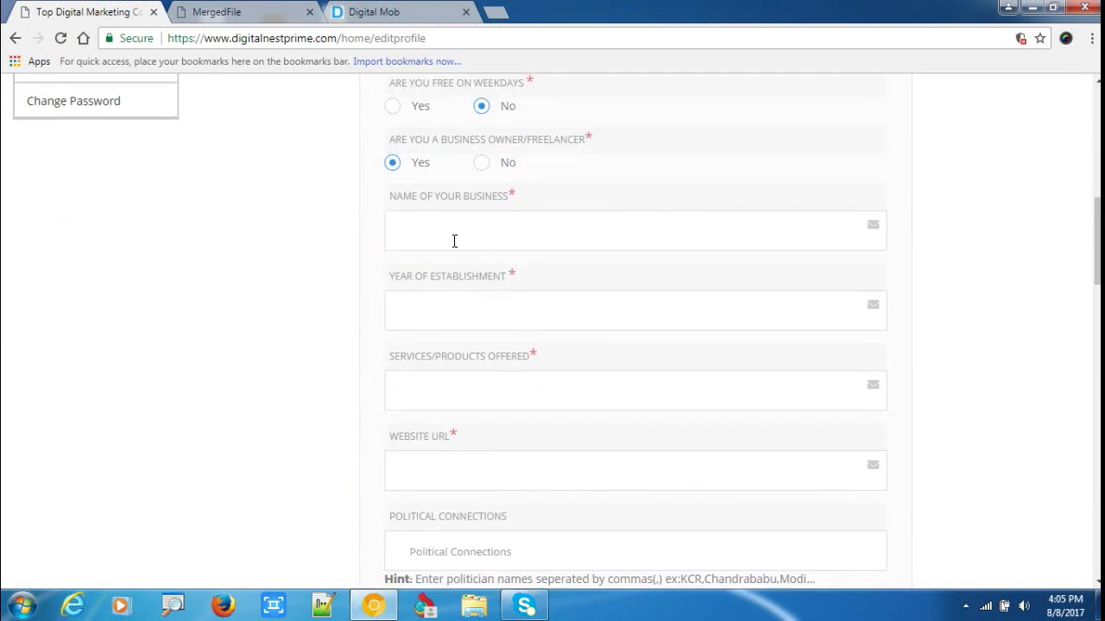
pyautogui.scroll(-1, 470, 394)
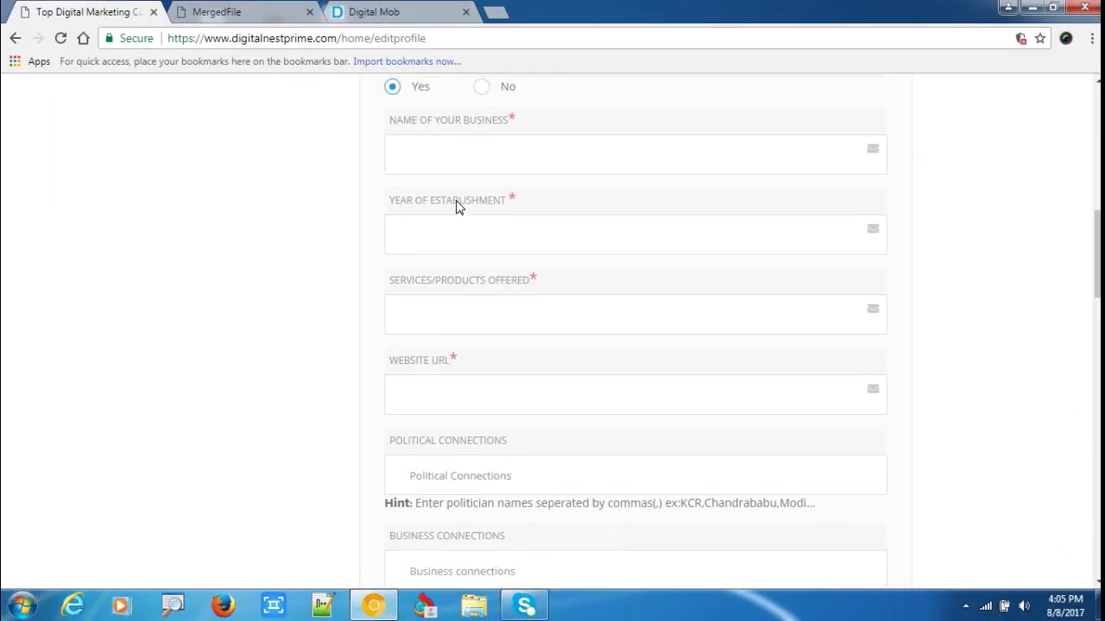
pyautogui.scroll(2, 456, 206)
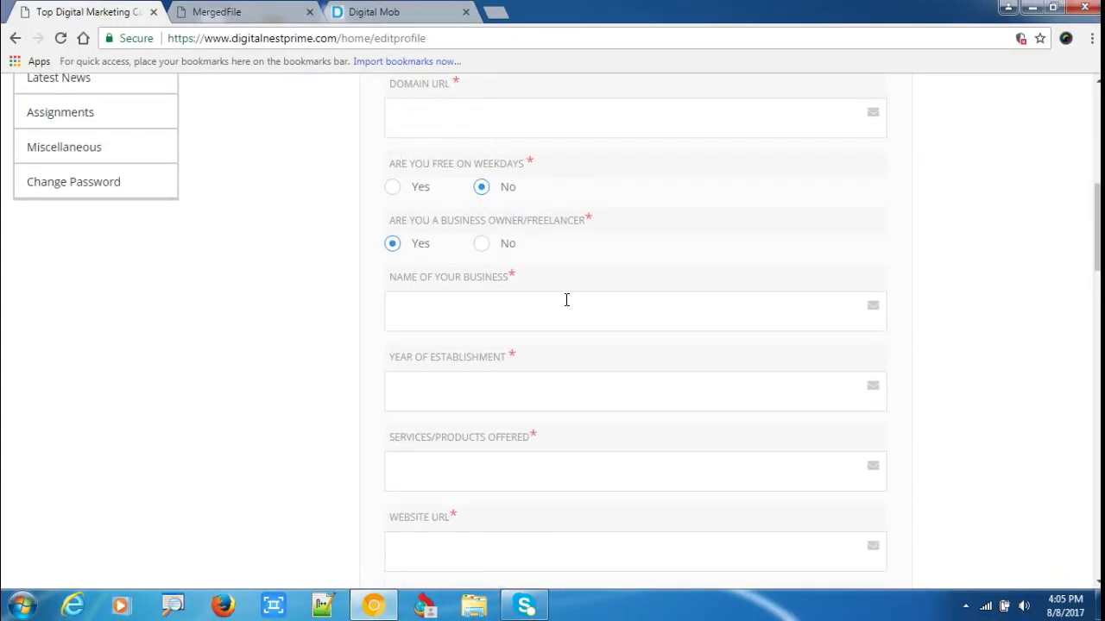
pyautogui.scroll(-2, 566, 299)
pyautogui.scroll(-3, 593, 316)
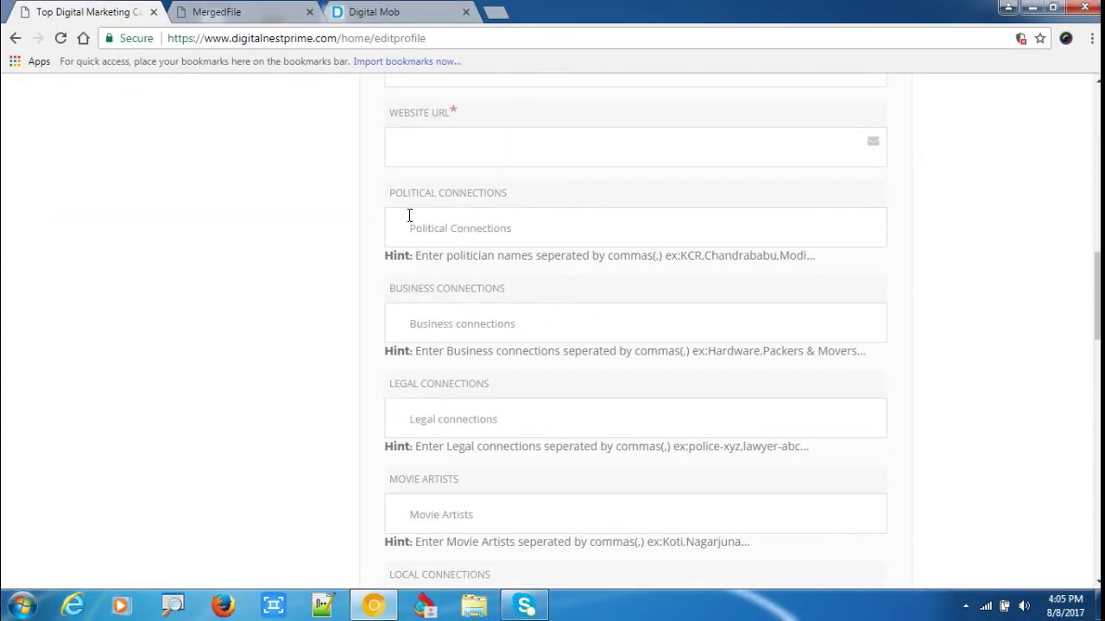
pyautogui.scroll(3, 485, 242)
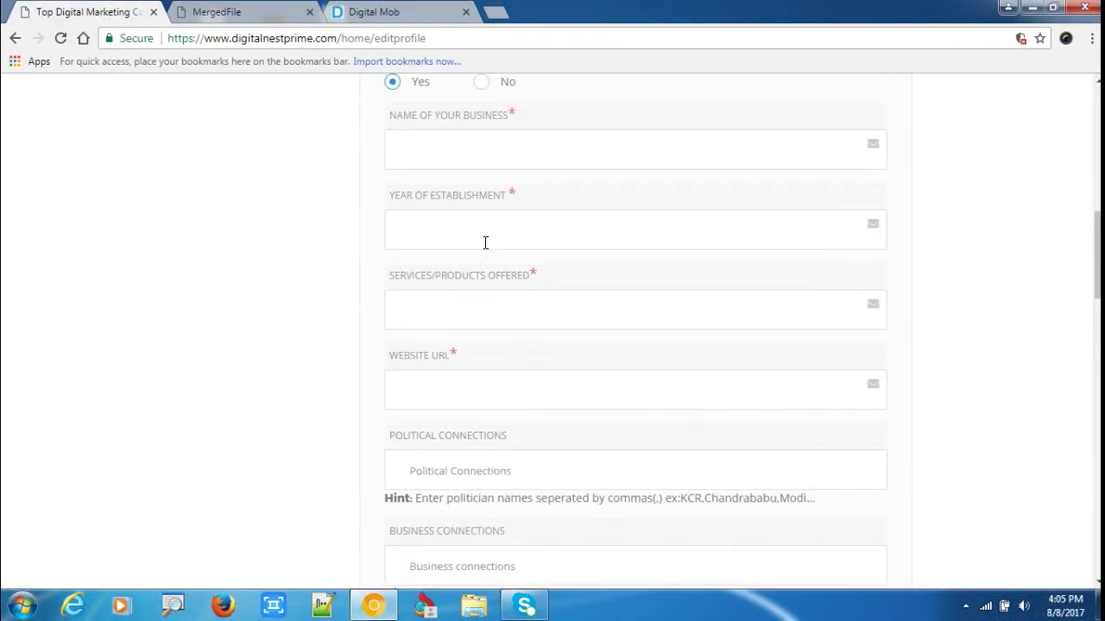
pyautogui.scroll(2, 486, 241)
pyautogui.click(482, 244)
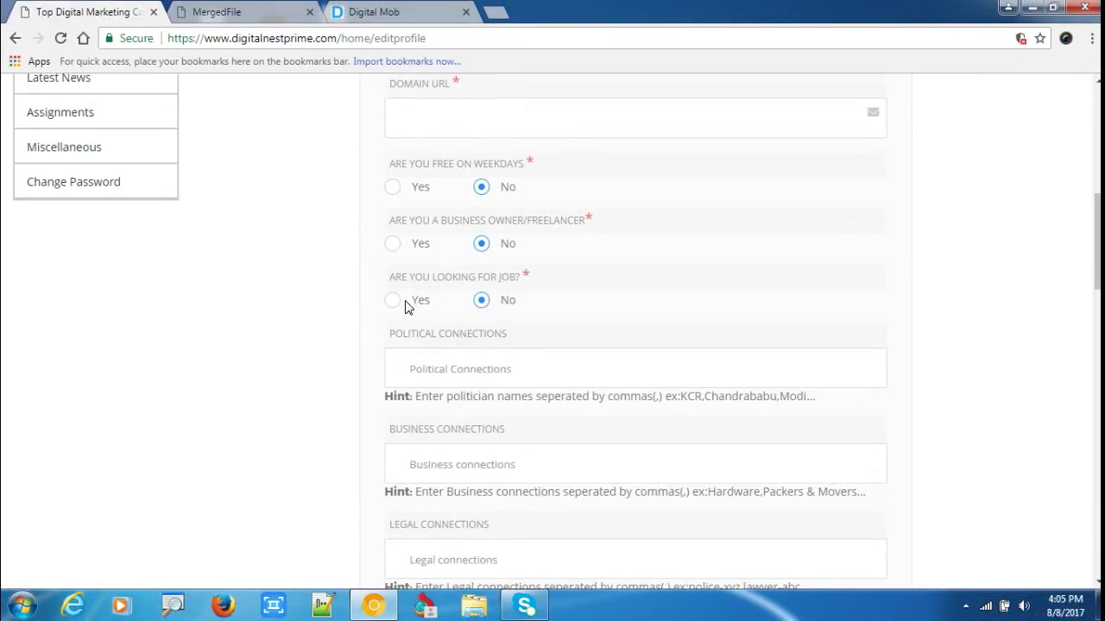
pyautogui.moveTo(362, 315)
pyautogui.mouseDown()
pyautogui.moveTo(437, 305)
pyautogui.moveTo(365, 306)
pyautogui.mouseUp()
# Answer Yes to looking for a job and review the new Location, Functional Area, Industry and Key Skills fields.
pyautogui.click(393, 300)
pyautogui.scroll(-2, 481, 230)
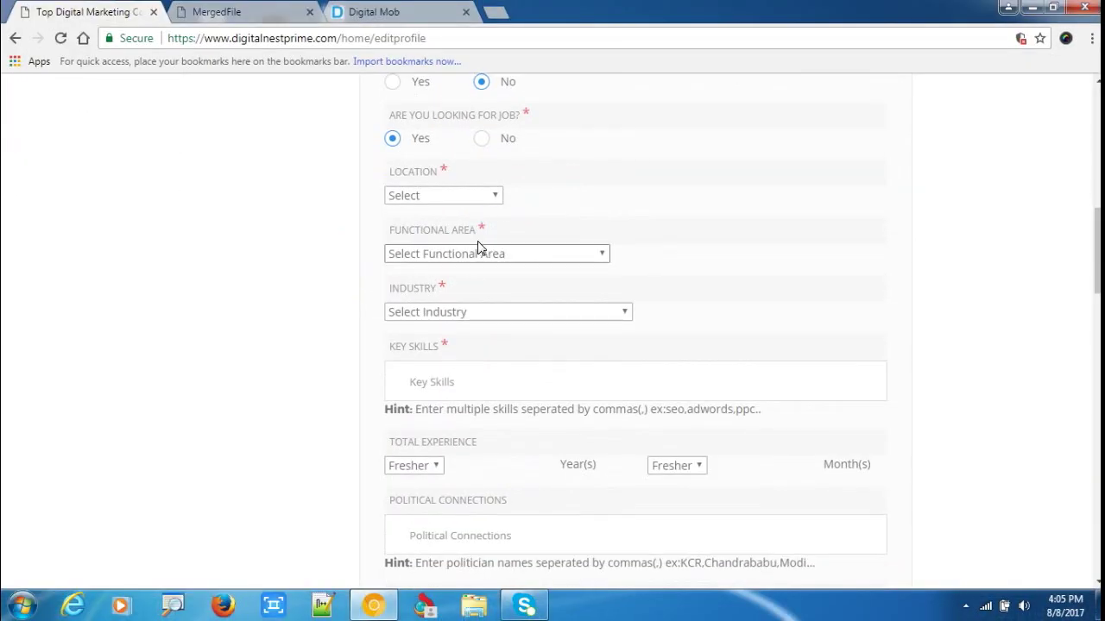
pyautogui.scroll(-2, 404, 354)
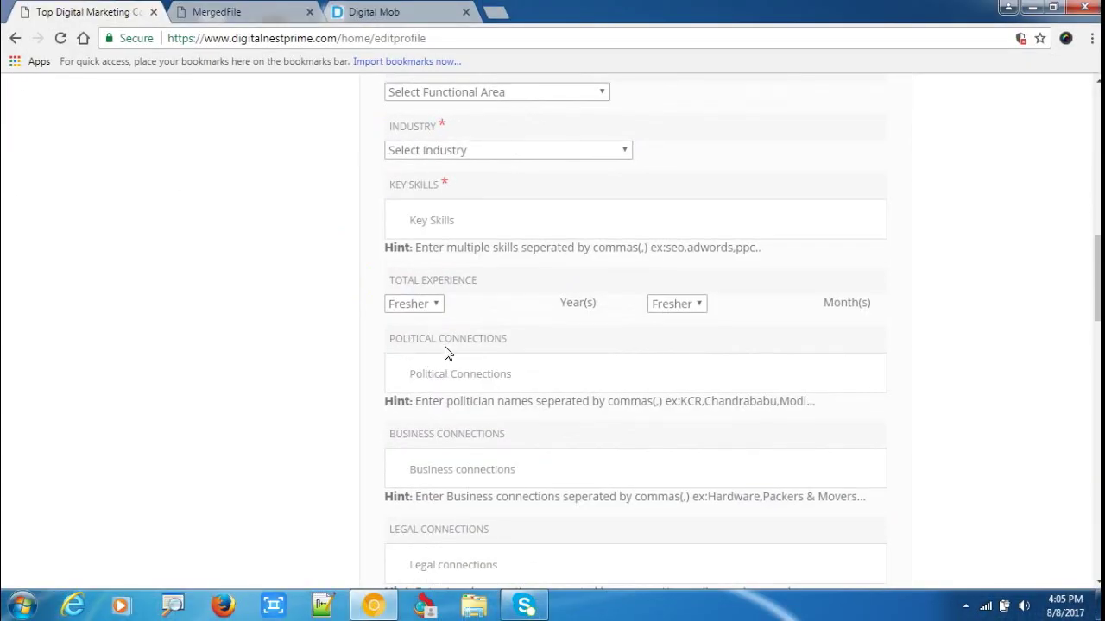
pyautogui.scroll(-1, 445, 352)
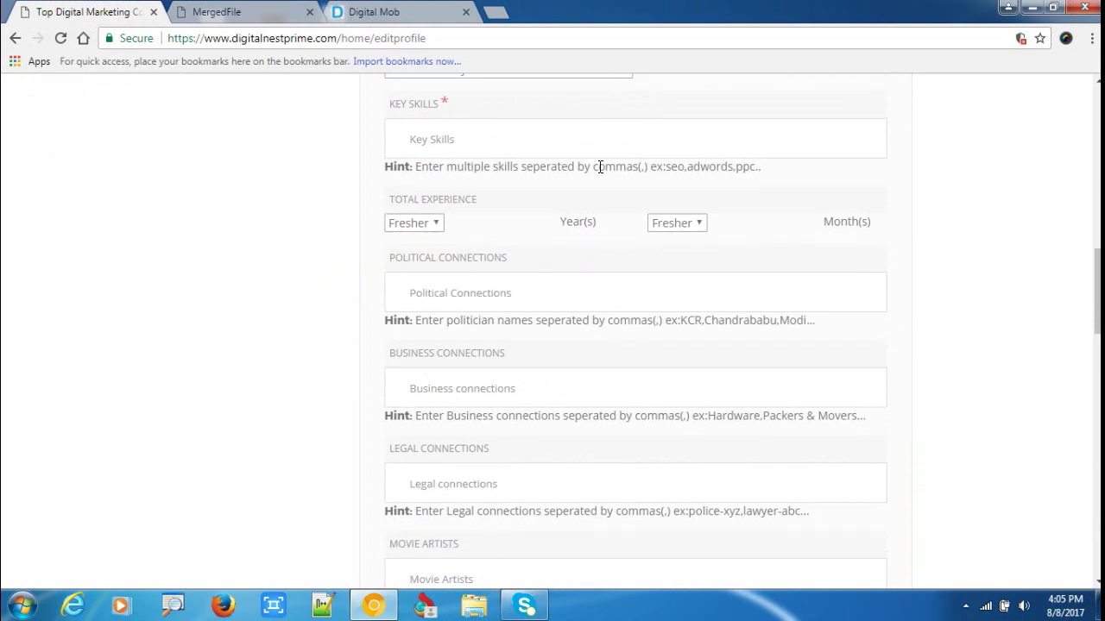
pyautogui.scroll(7, 549, 279)
# Check the Digital Mob site, then return to the profile editing form and scroll through it again.
pyautogui.click(379, 12)
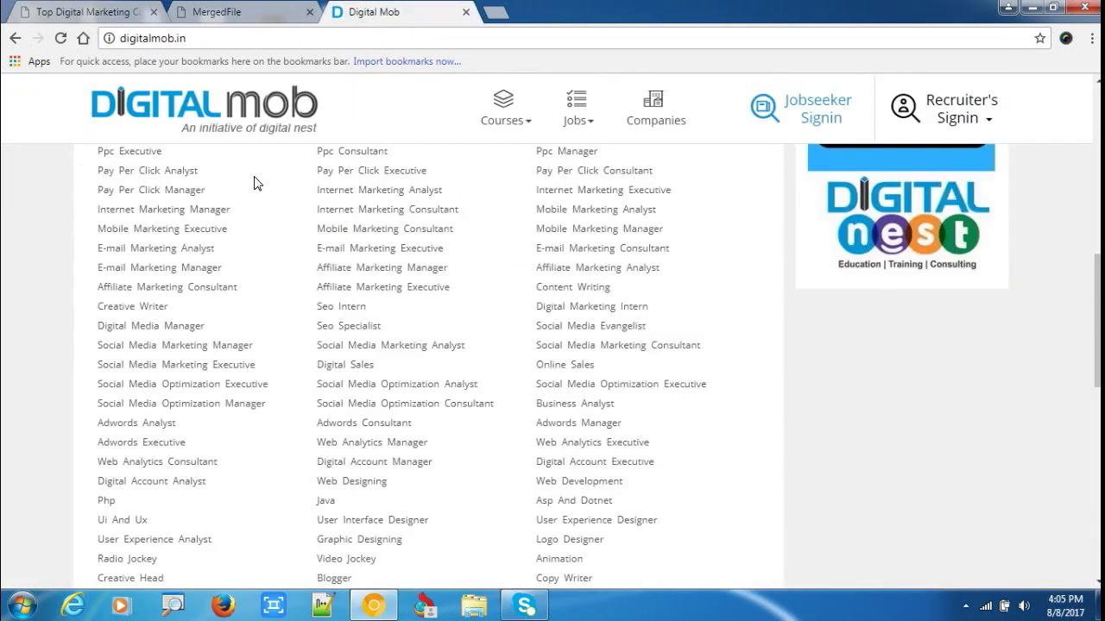
pyautogui.scroll(3, 254, 183)
pyautogui.click(148, 12)
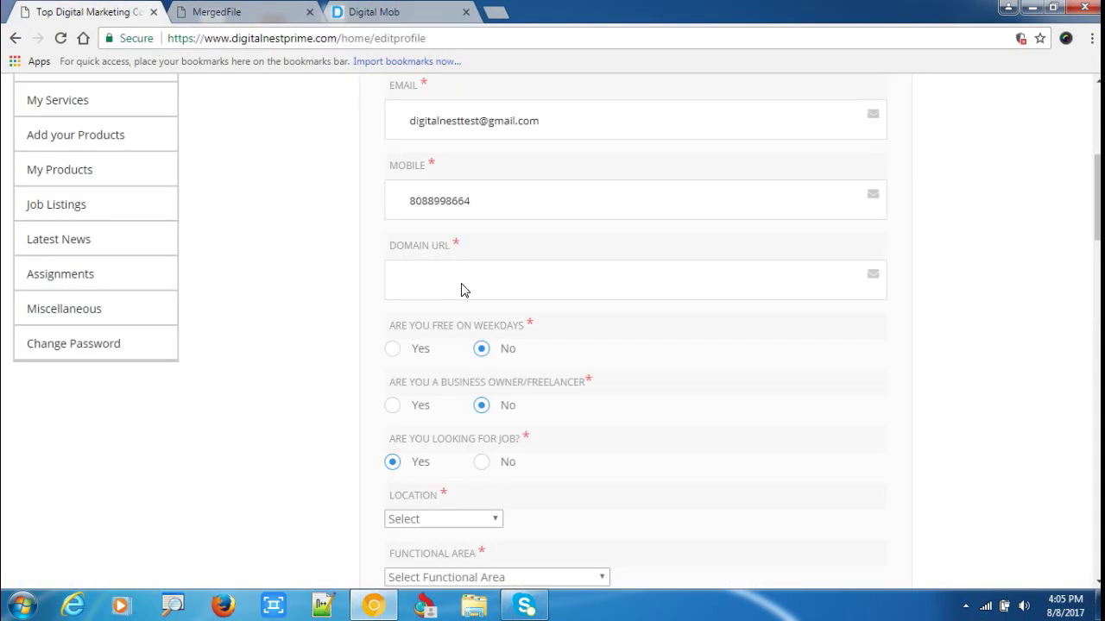
pyautogui.scroll(-1, 628, 384)
pyautogui.scroll(-2, 583, 367)
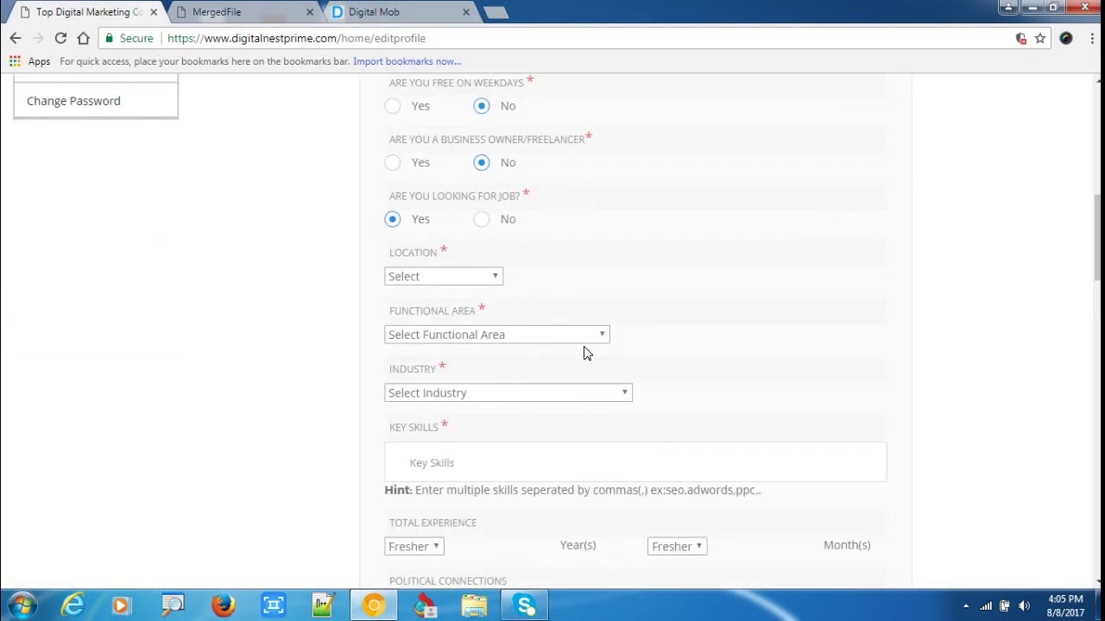
pyautogui.scroll(-4, 661, 328)
pyautogui.scroll(-2, 466, 336)
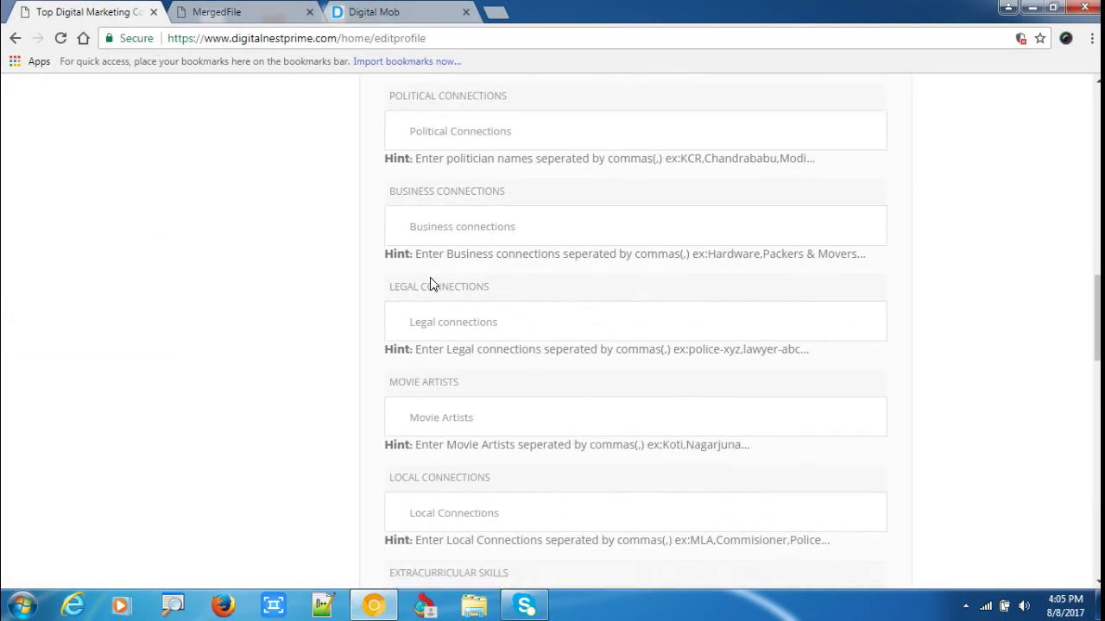
pyautogui.scroll(10, 387, 276)
pyautogui.scroll(-3, 198, 396)
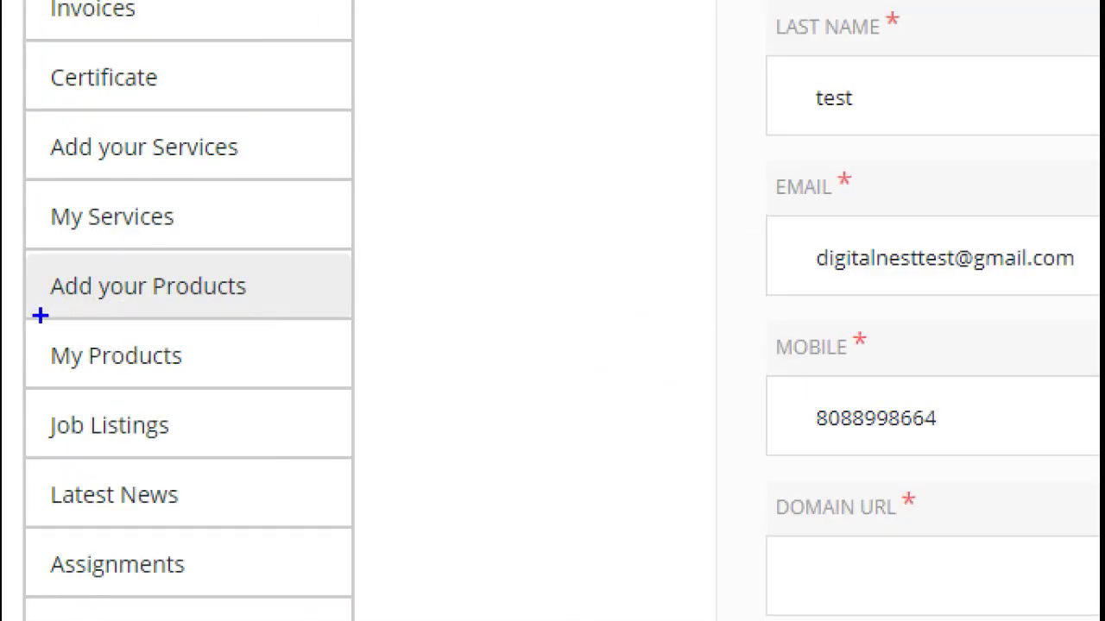
pyautogui.moveTo(40, 316)
pyautogui.mouseDown()
pyautogui.moveTo(247, 247)
pyautogui.moveTo(26, 259)
pyautogui.mouseUp()
# Open Add your Products and click into the Product Name, Contact No and Short Description fields.
pyautogui.click(228, 298)
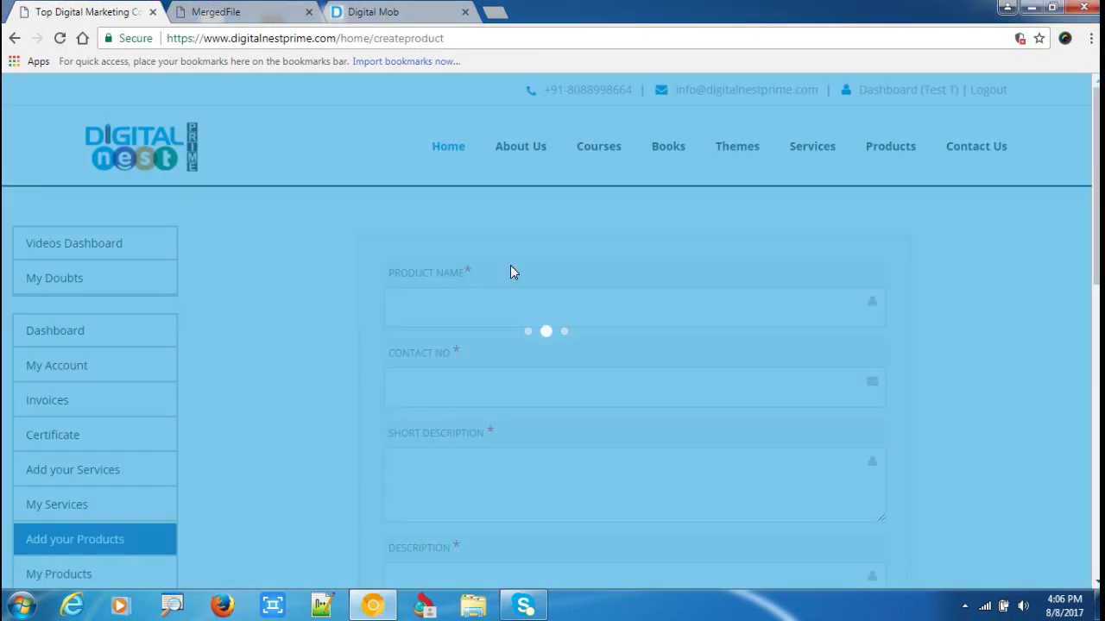
pyautogui.scroll(-1, 510, 265)
pyautogui.click(449, 243)
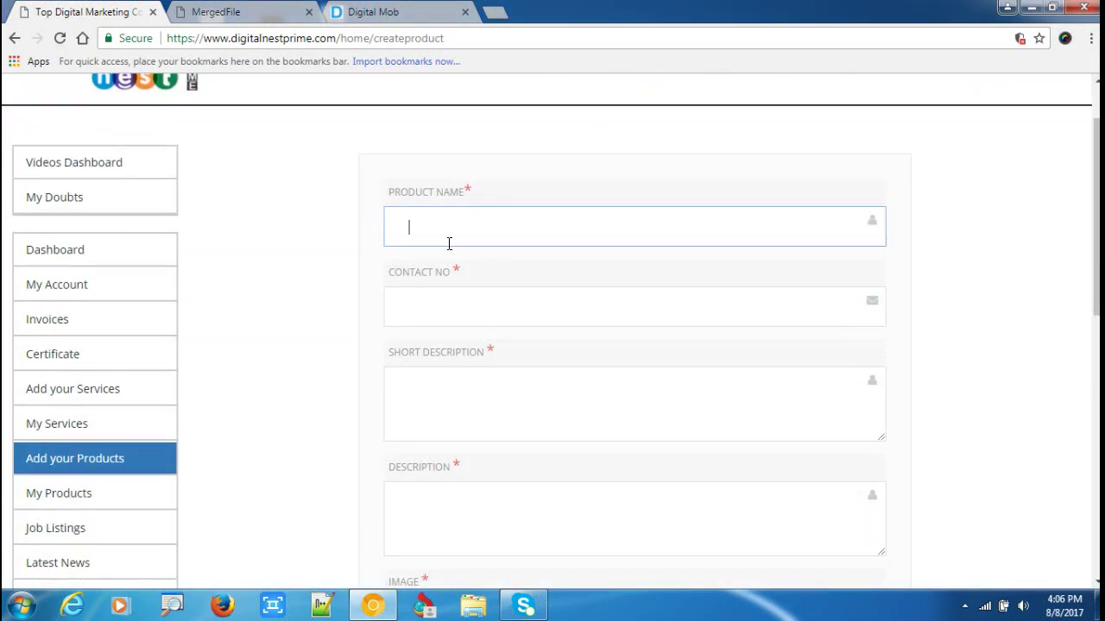
pyautogui.click(433, 301)
pyautogui.click(471, 400)
# Scroll through the empty product form to review its Description and Image fields.
pyautogui.scroll(-2, 457, 423)
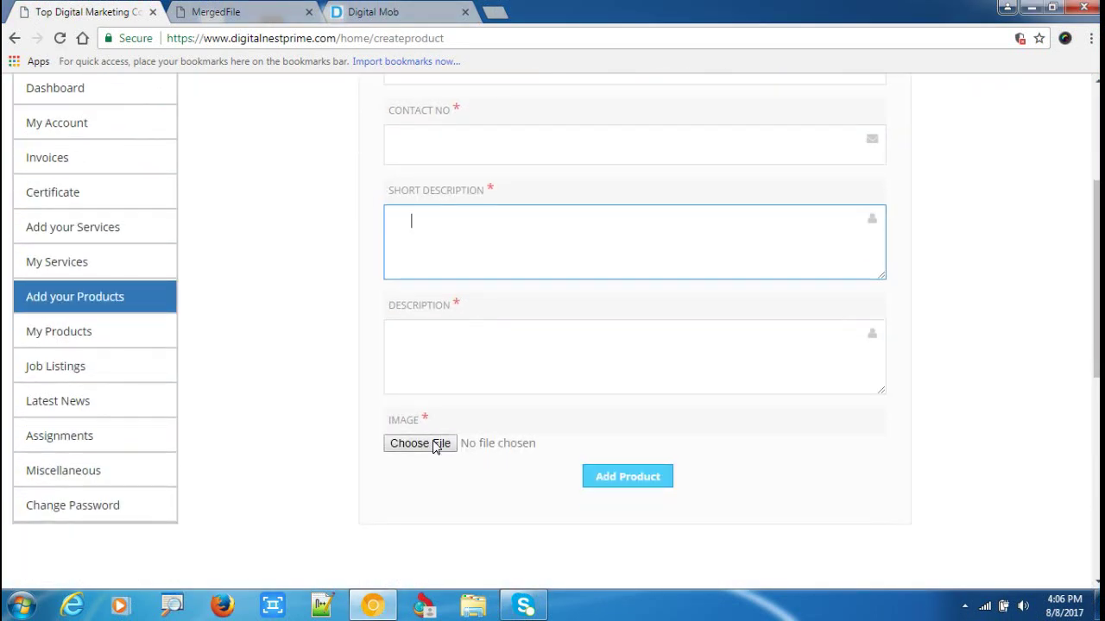
pyautogui.scroll(1, 496, 340)
pyautogui.scroll(-1, 505, 384)
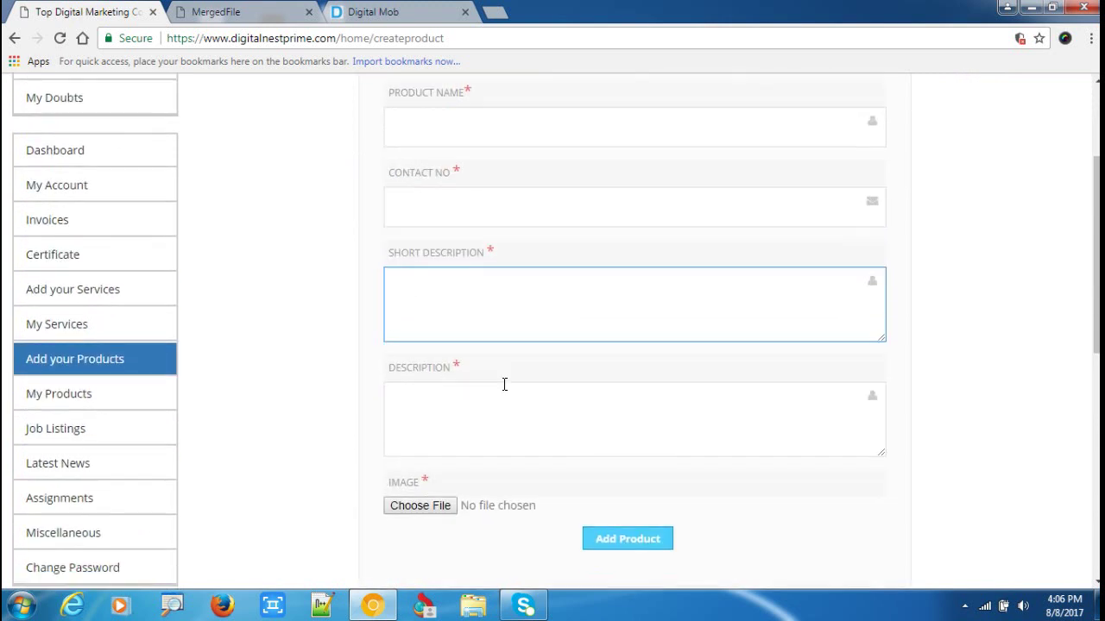
pyautogui.scroll(-1, 505, 384)
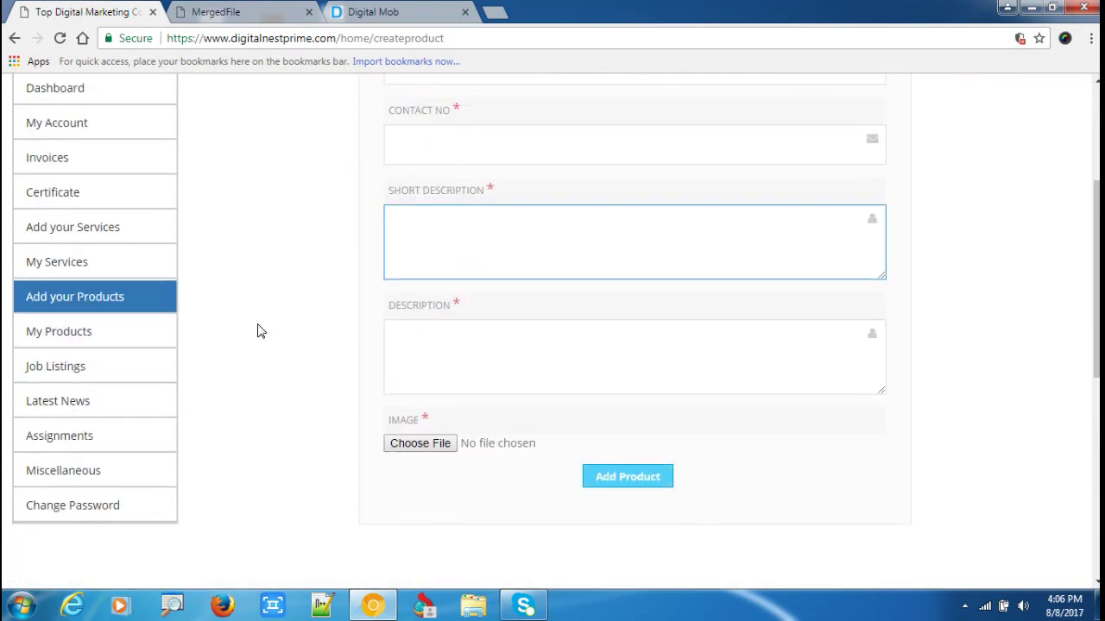
pyautogui.scroll(3, 246, 269)
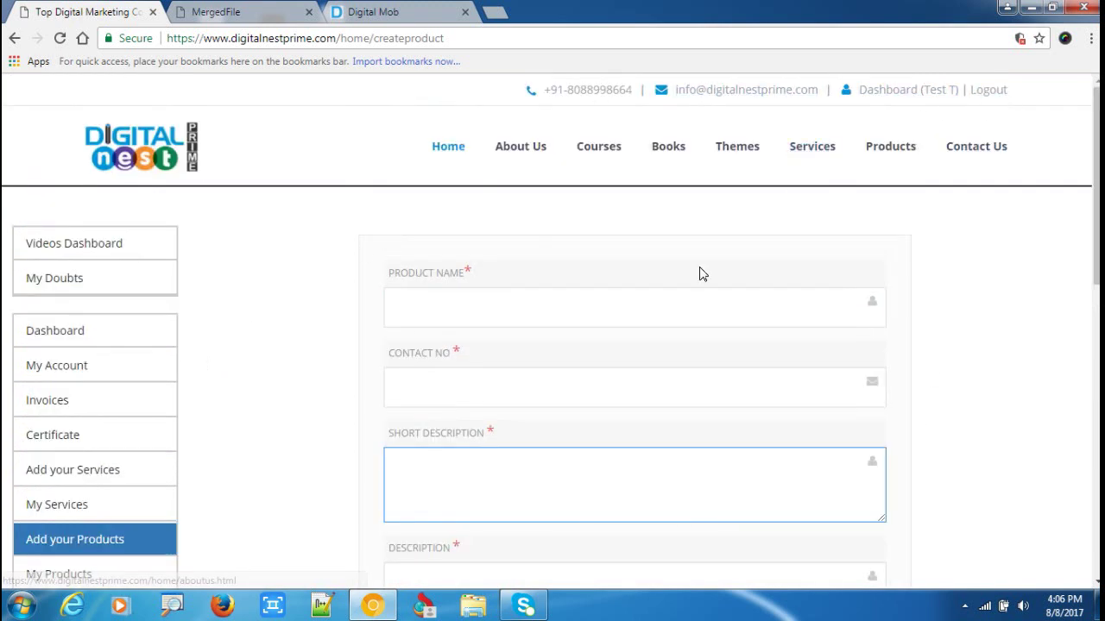
pyautogui.scroll(-2, 269, 398)
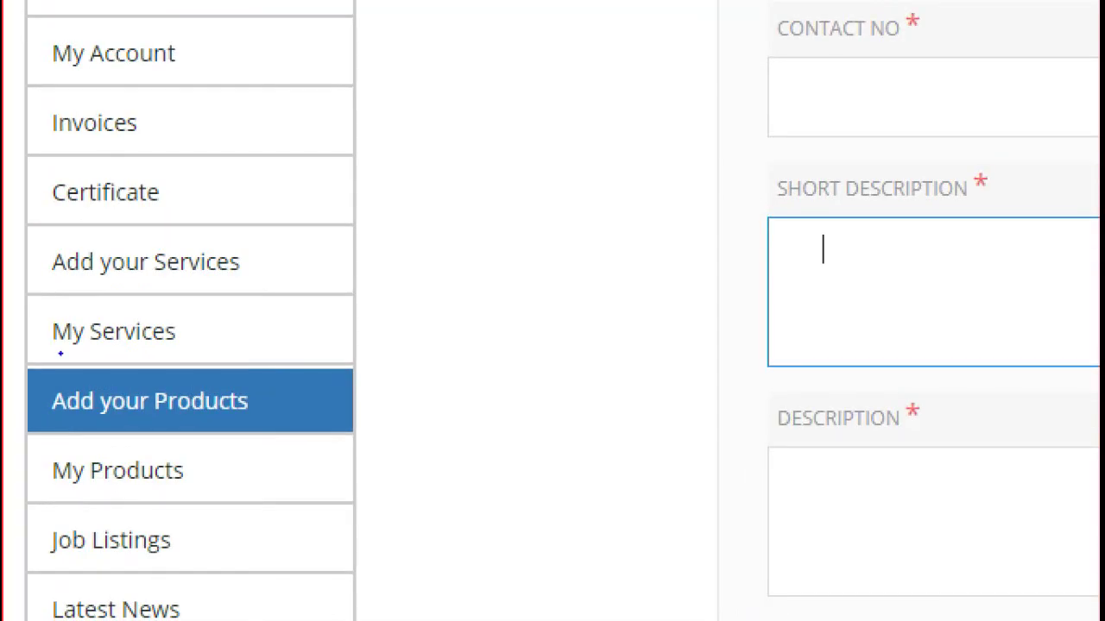
pyautogui.moveTo(74, 290)
pyautogui.mouseDown()
pyautogui.moveTo(288, 264)
pyautogui.moveTo(94, 221)
pyautogui.mouseUp()
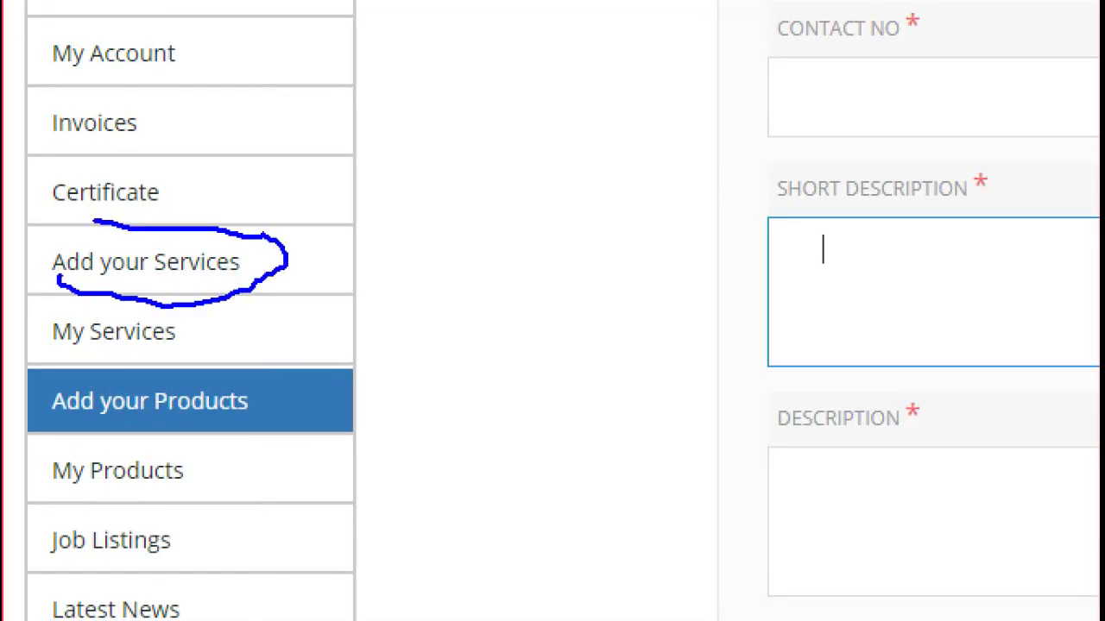
pyautogui.moveTo(33, 245); pyautogui.dragTo(69, 302)
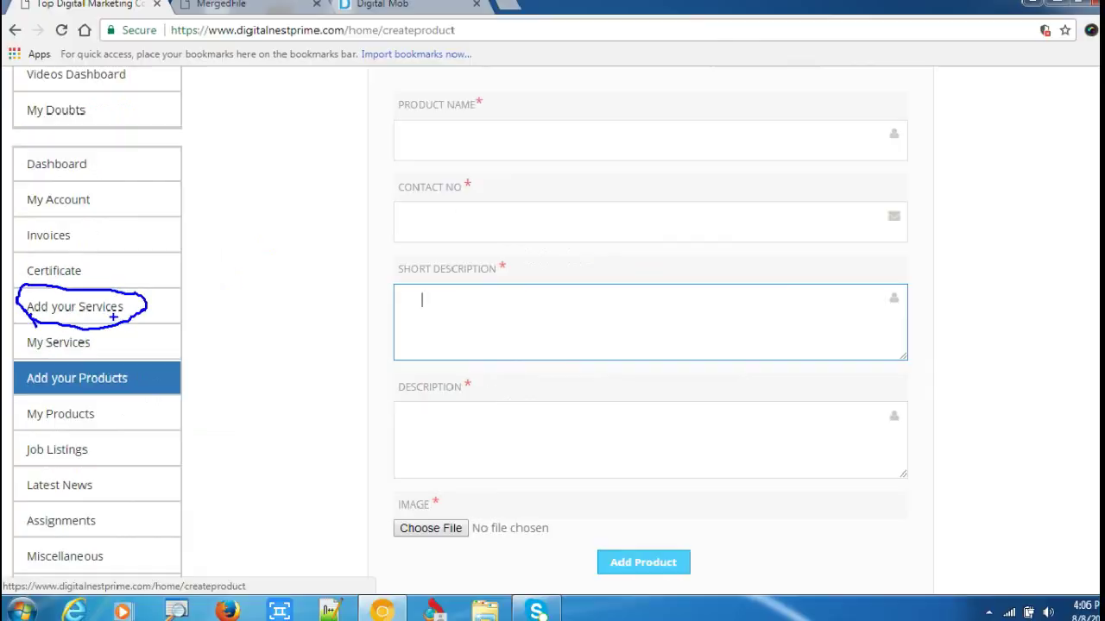
# Open Add your Services and click into the empty Service Name, Contact No and Short Description fields.
pyautogui.click(145, 261)
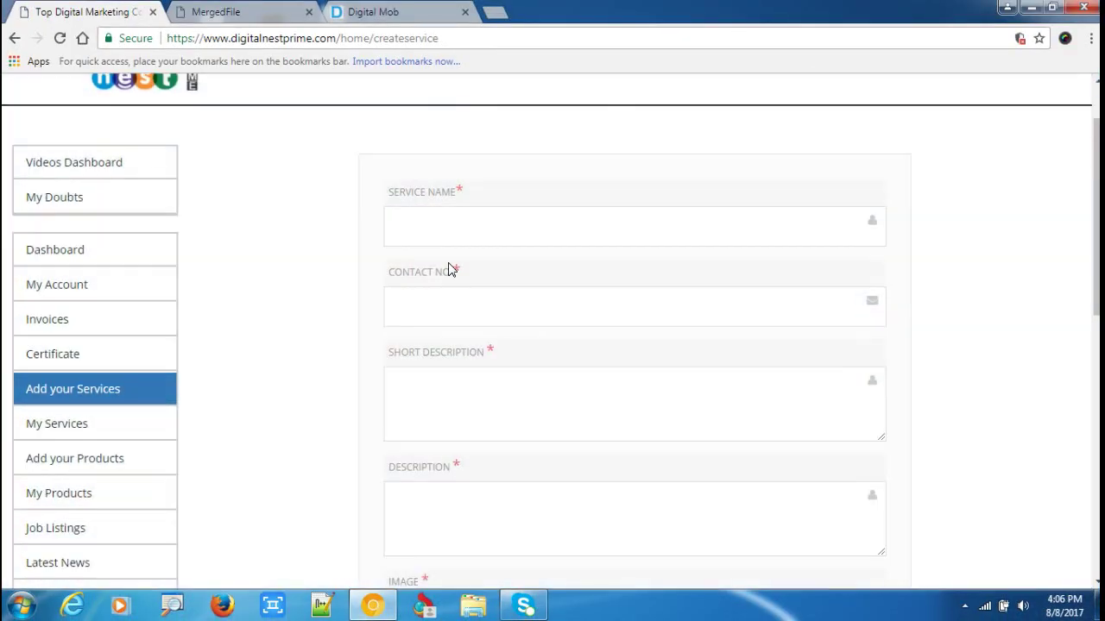
pyautogui.click(427, 231)
pyautogui.click(415, 301)
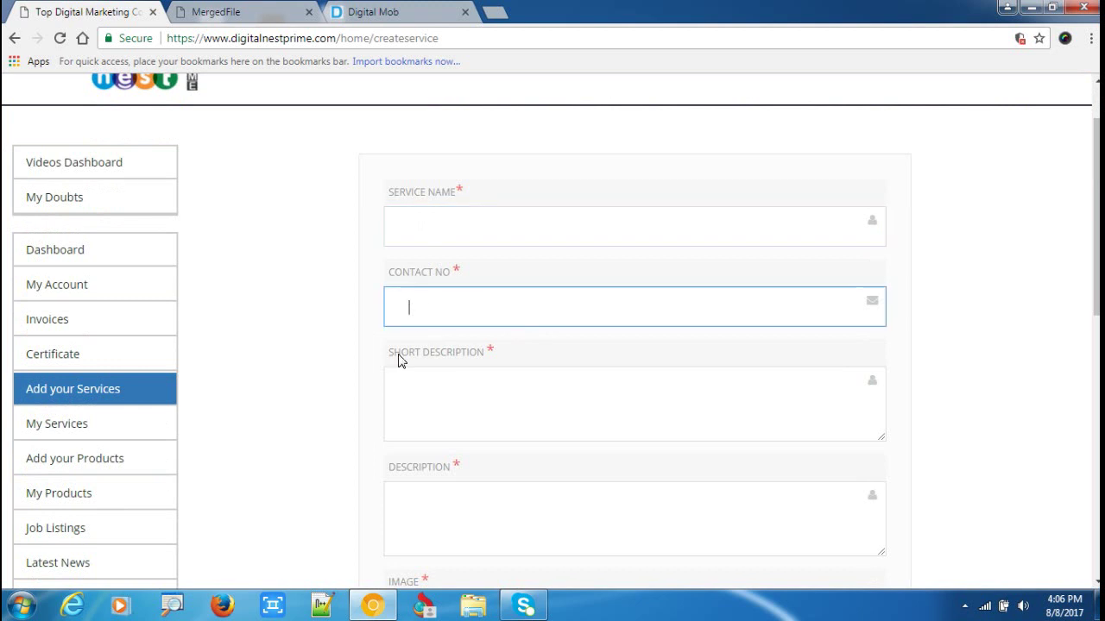
pyautogui.click(420, 387)
pyautogui.scroll(-3, 436, 383)
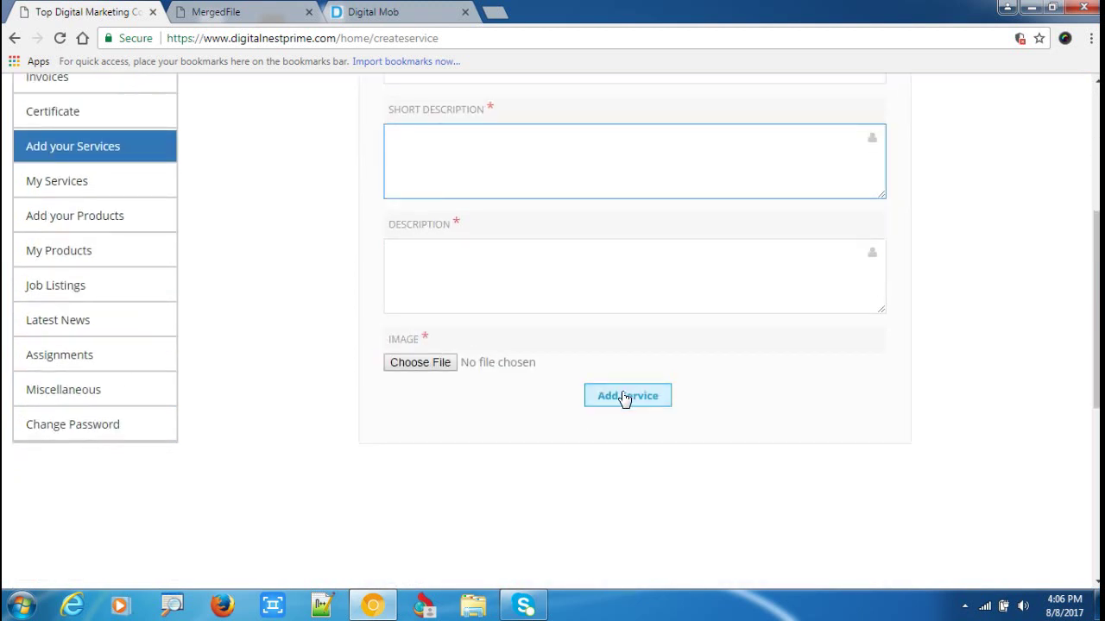
pyautogui.scroll(5, 307, 365)
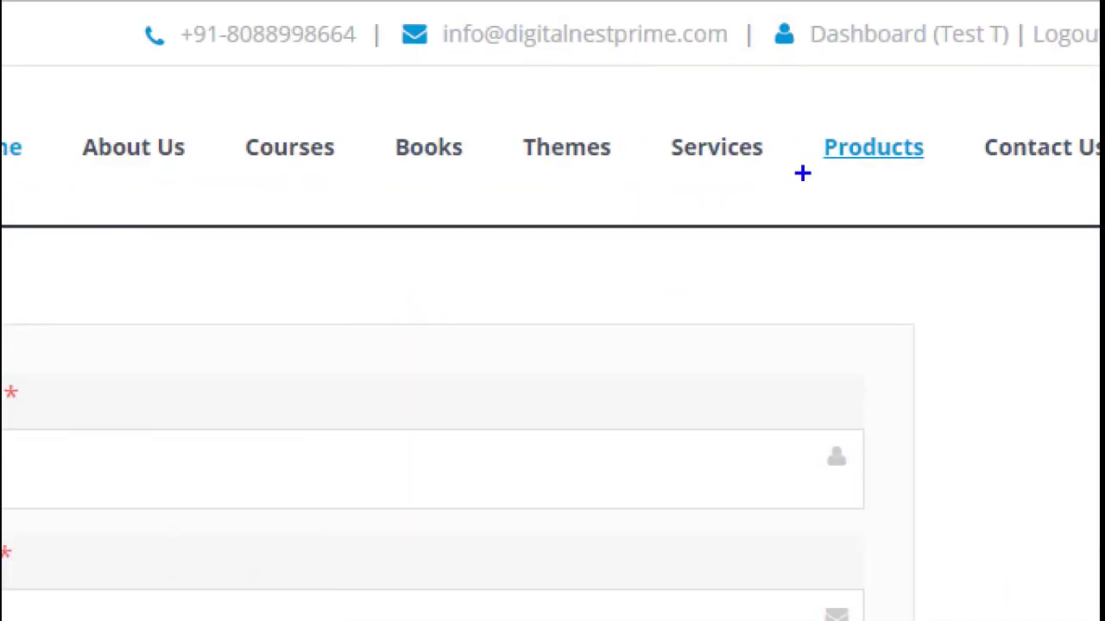
pyautogui.moveTo(854, 160); pyautogui.dragTo(928, 177)
pyautogui.scroll(-3, 70, 338)
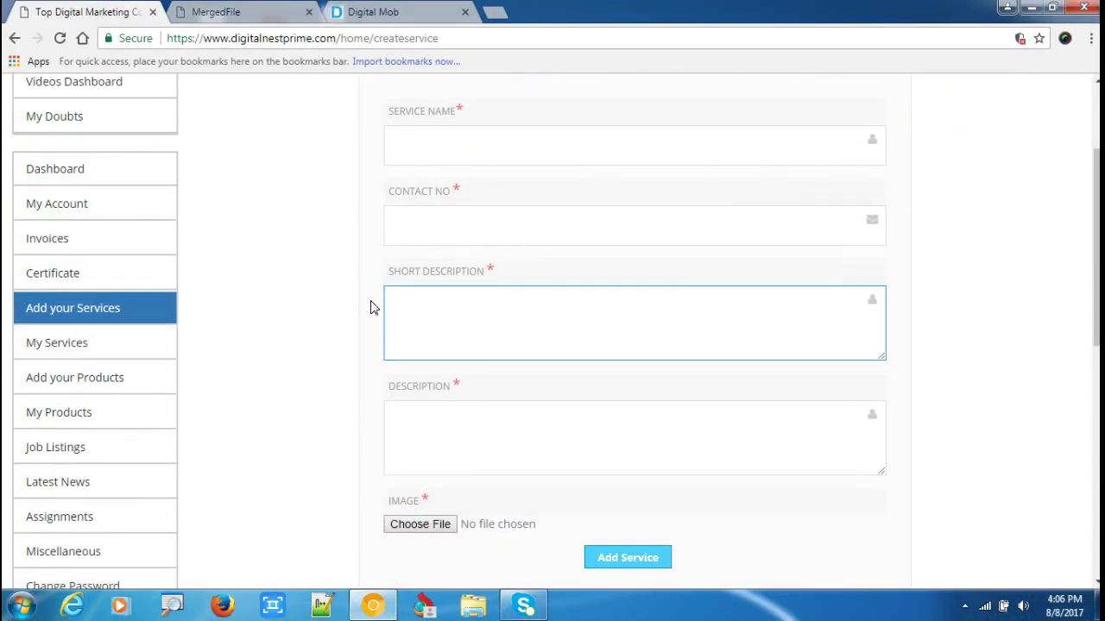
pyautogui.scroll(-2, 173, 371)
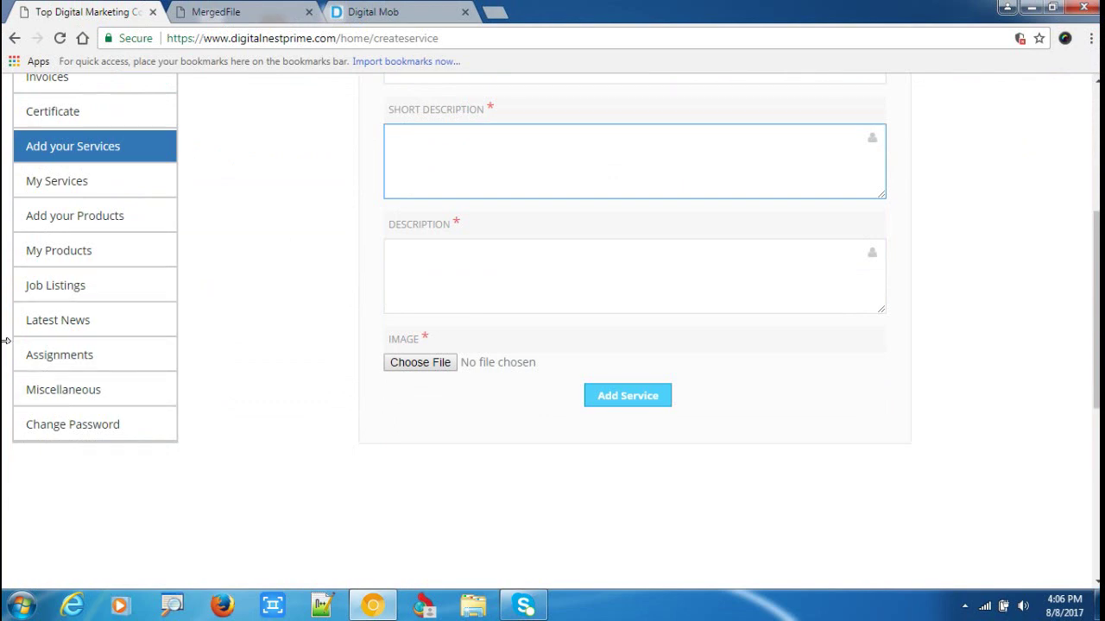
# Open the Miscellaneous resources page and scroll through it.
pyautogui.click(90, 393)
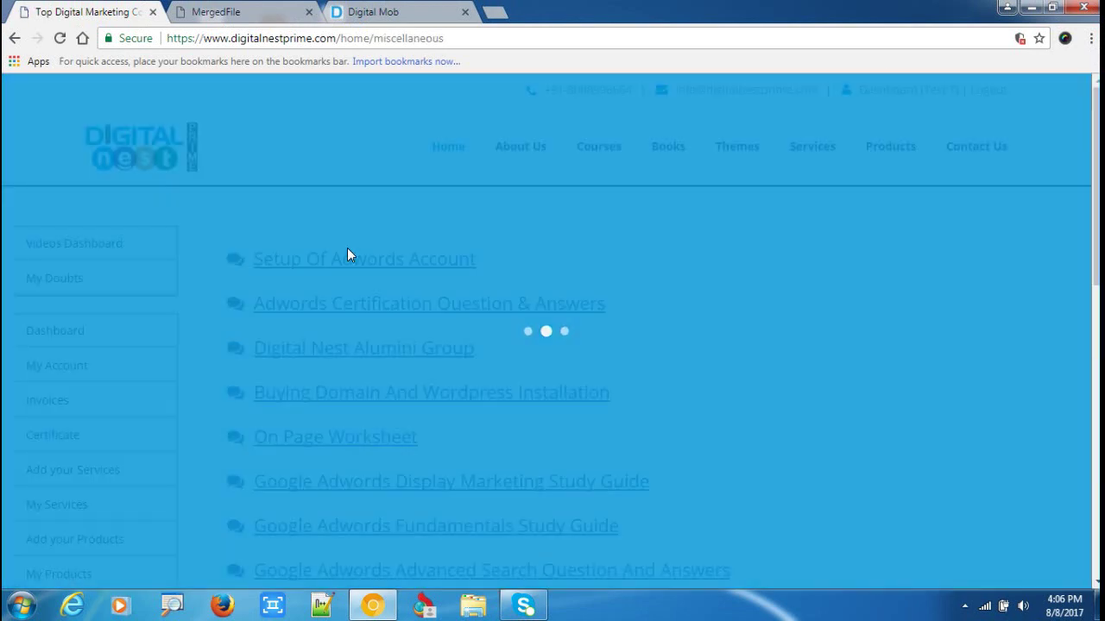
pyautogui.scroll(-3, 438, 205)
pyautogui.scroll(3, 514, 207)
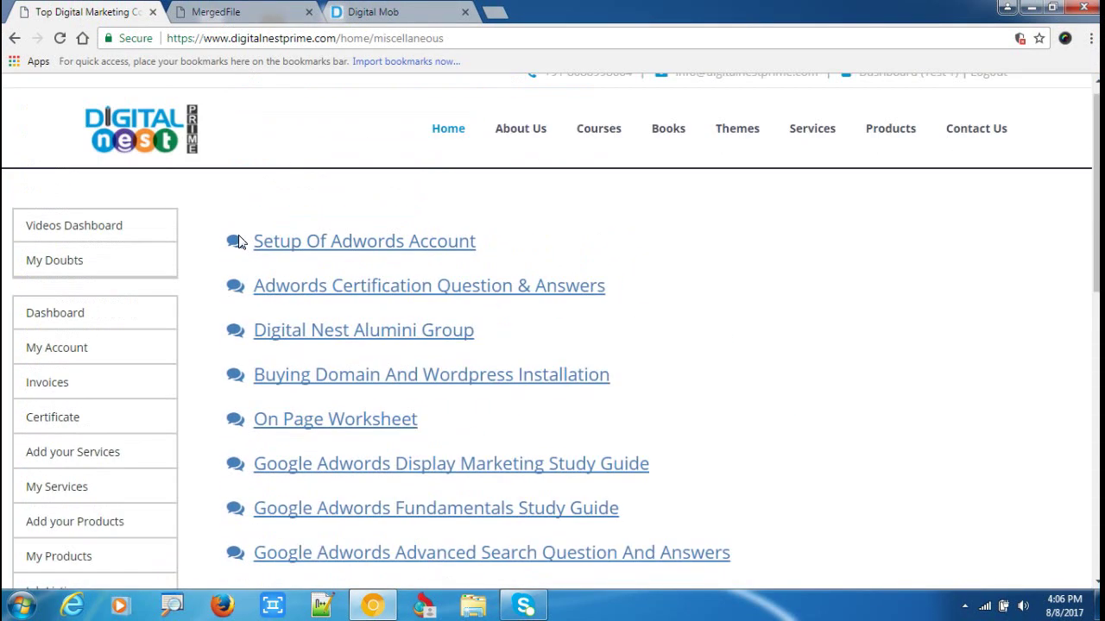
# Return to the Digital Nest homepage, log out to the desktop, and show the hidden tray icons.
pyautogui.click(143, 141)
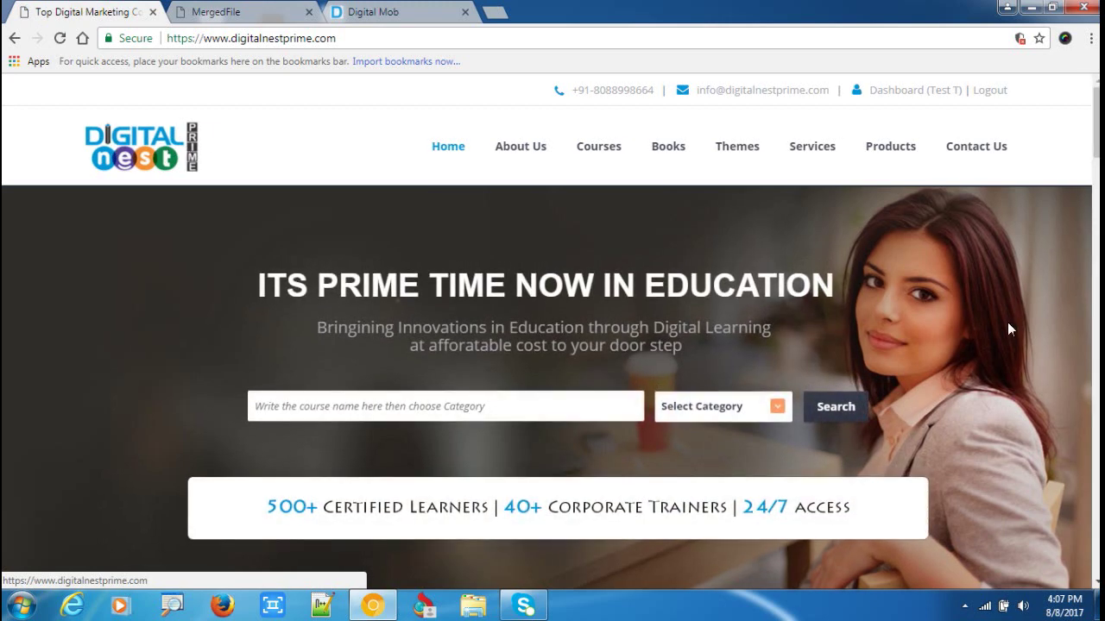
pyautogui.scroll(-3, 686, 287)
pyautogui.scroll(3, 695, 296)
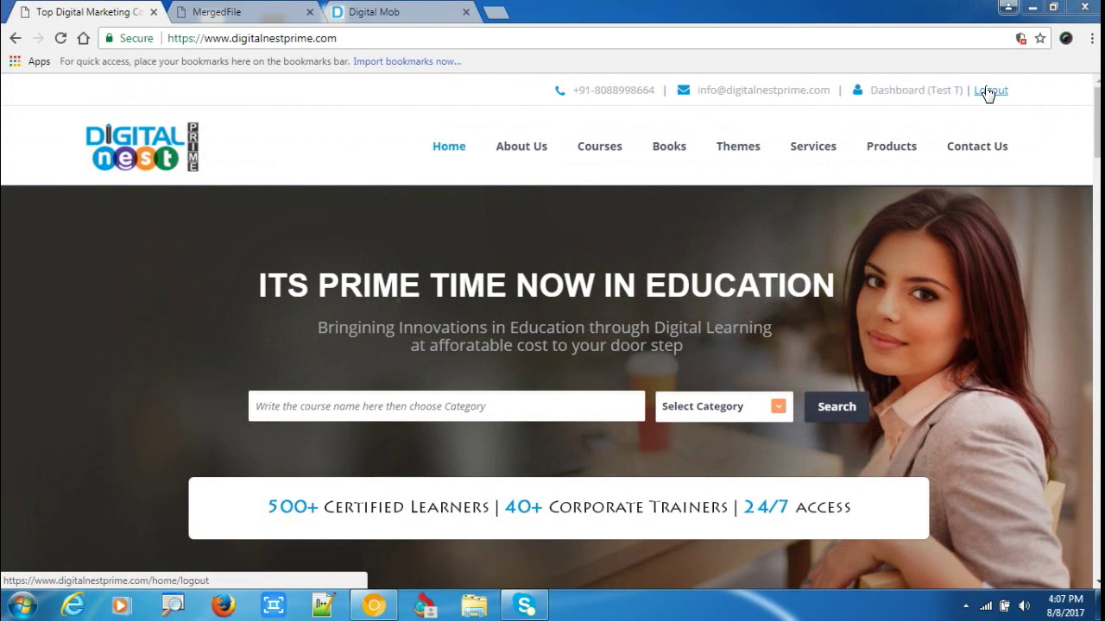
pyautogui.click(1032, 7)
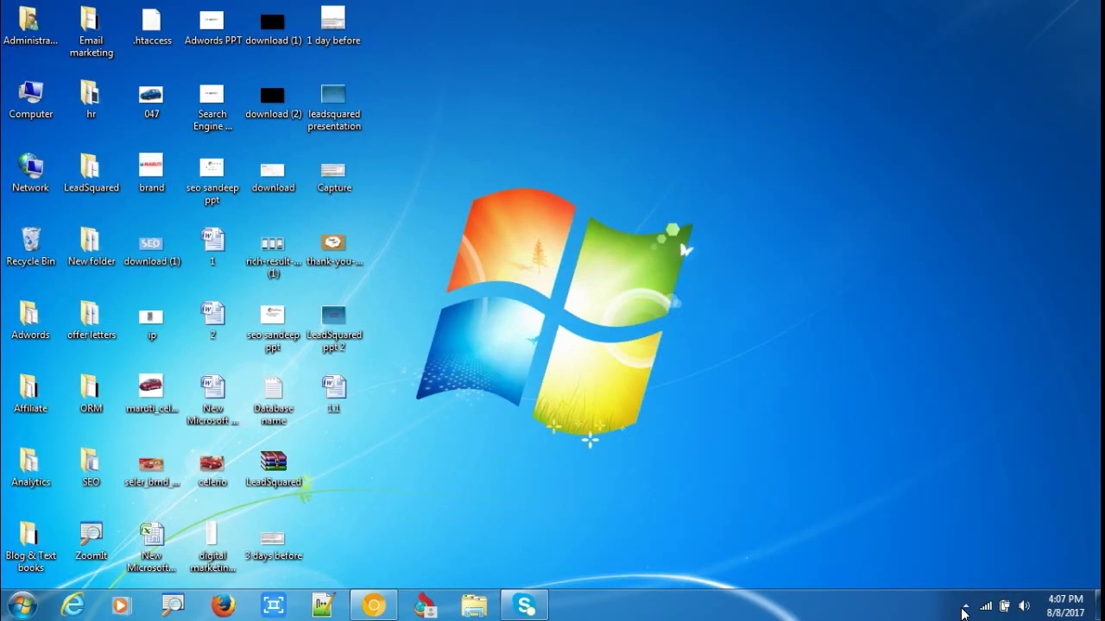
pyautogui.click(966, 608)
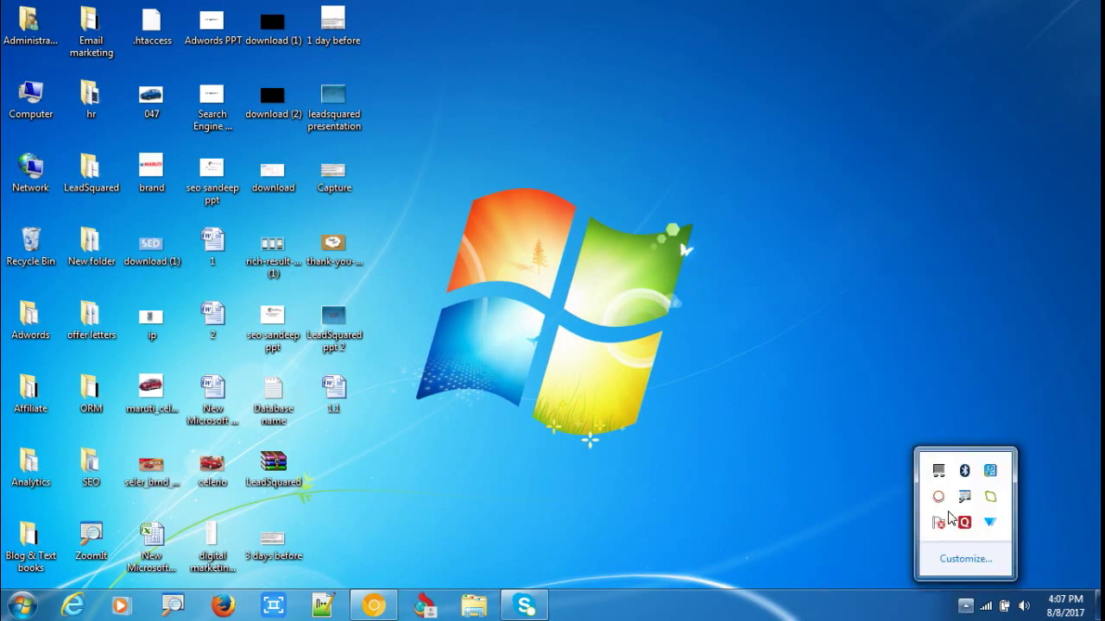